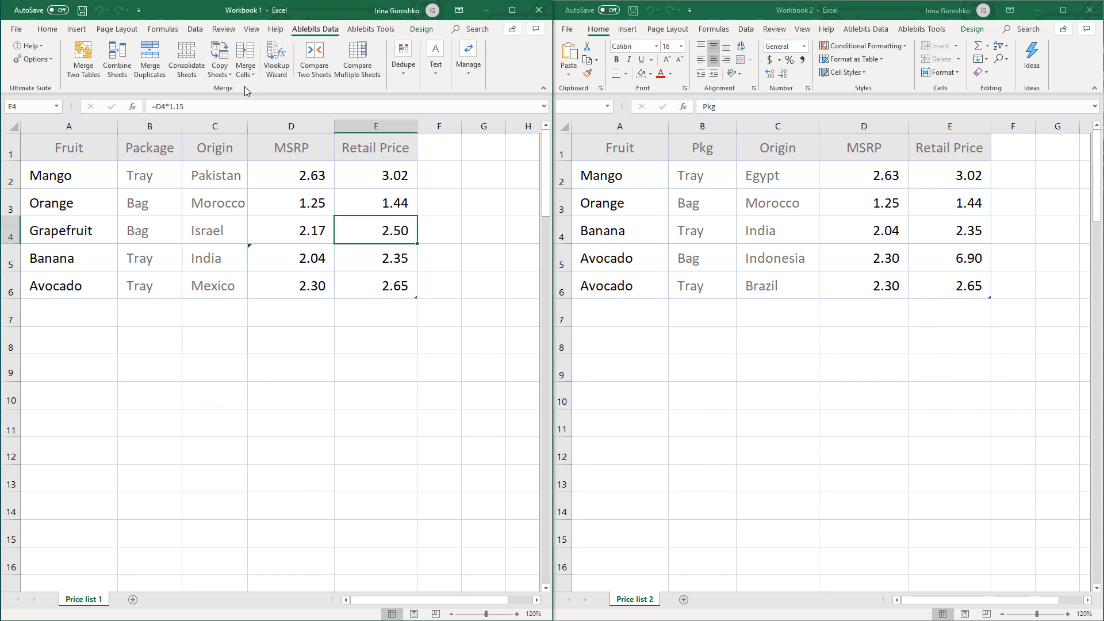
- Start the Compare Two Sheets wizard and pair Price list 1 with Price list 2, comparing range A1:E6 in both
{"action": "left_click", "coordinate": [319, 55]}
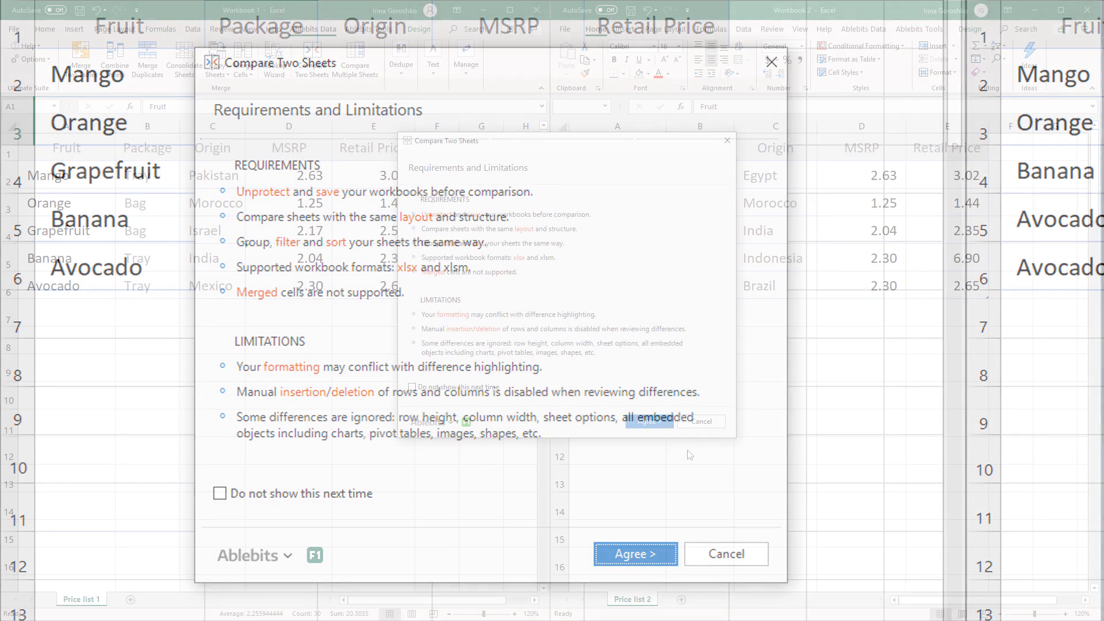
{"action": "left_click", "coordinate": [626, 555]}
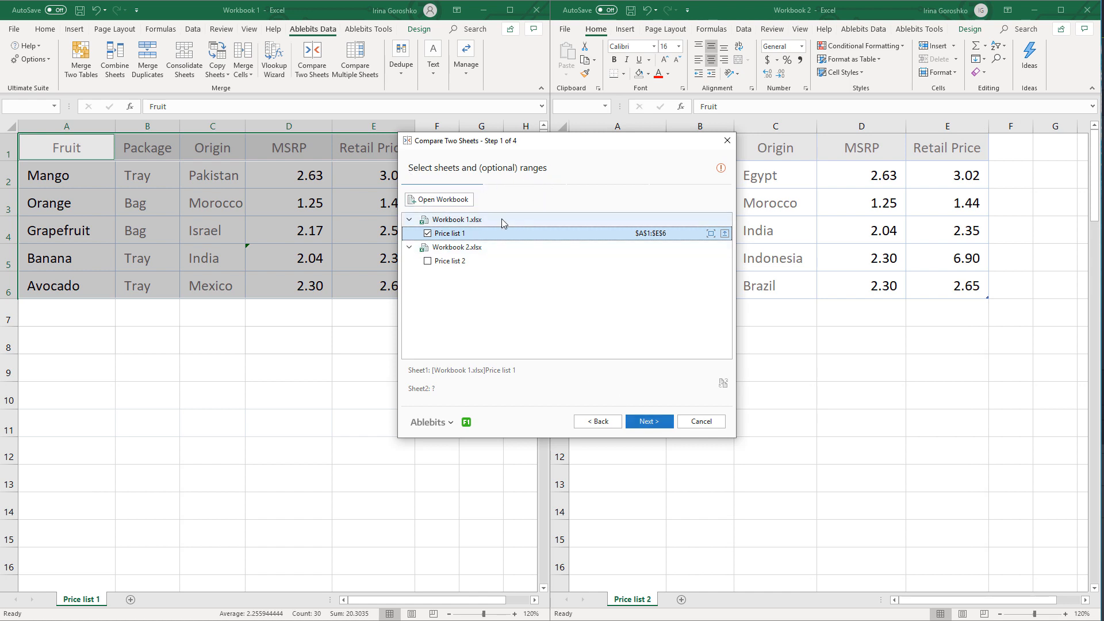
{"action": "left_click", "coordinate": [427, 262]}
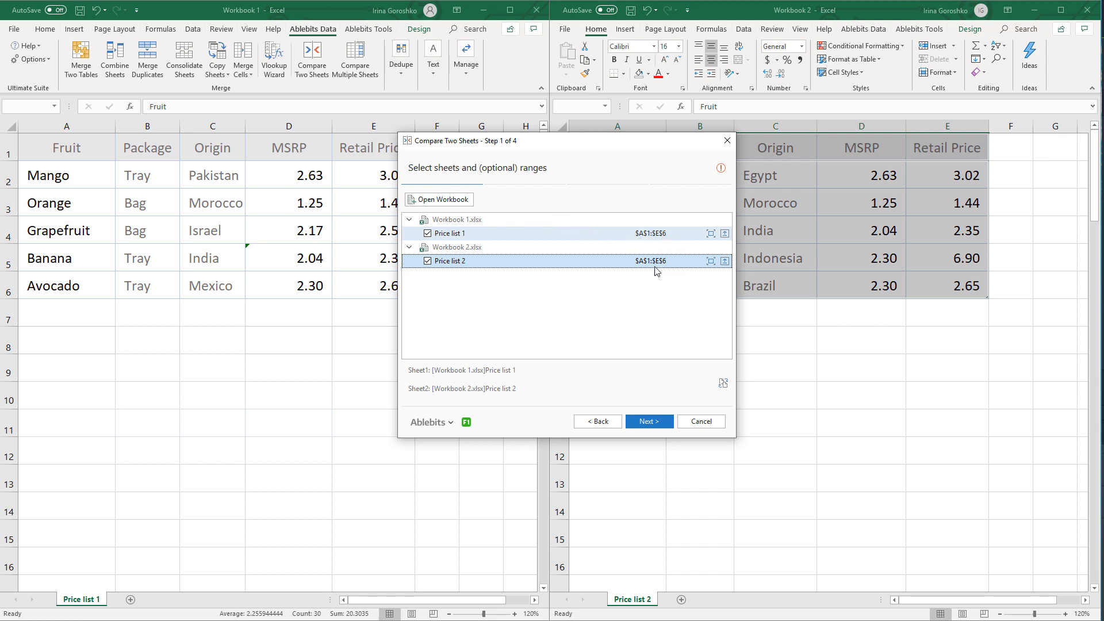
{"action": "left_click", "coordinate": [724, 234]}
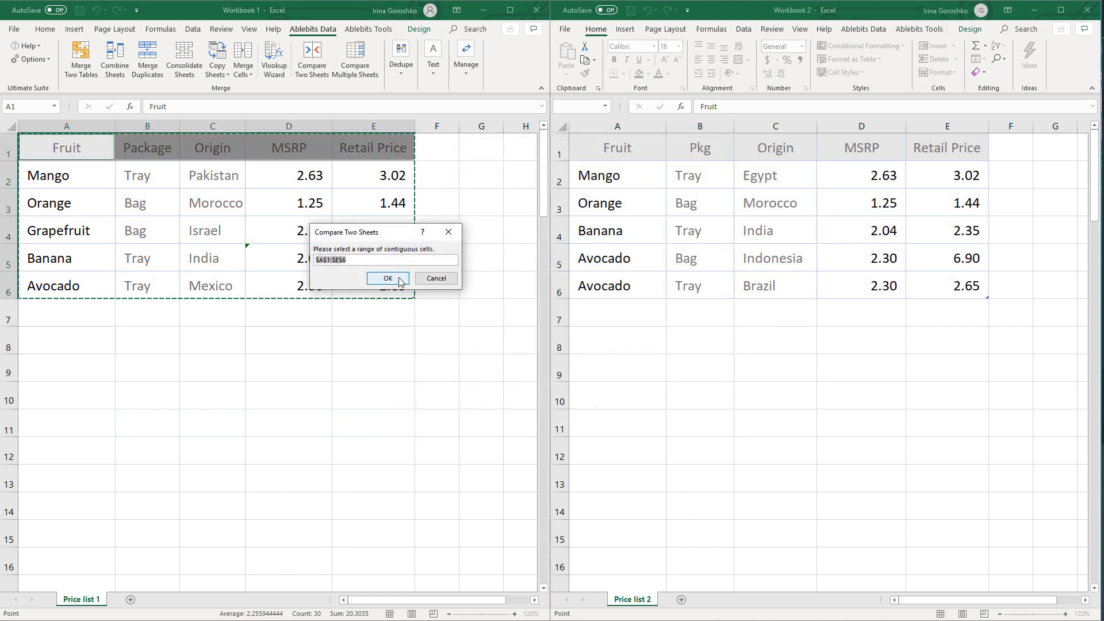
{"action": "left_click", "coordinate": [404, 278]}
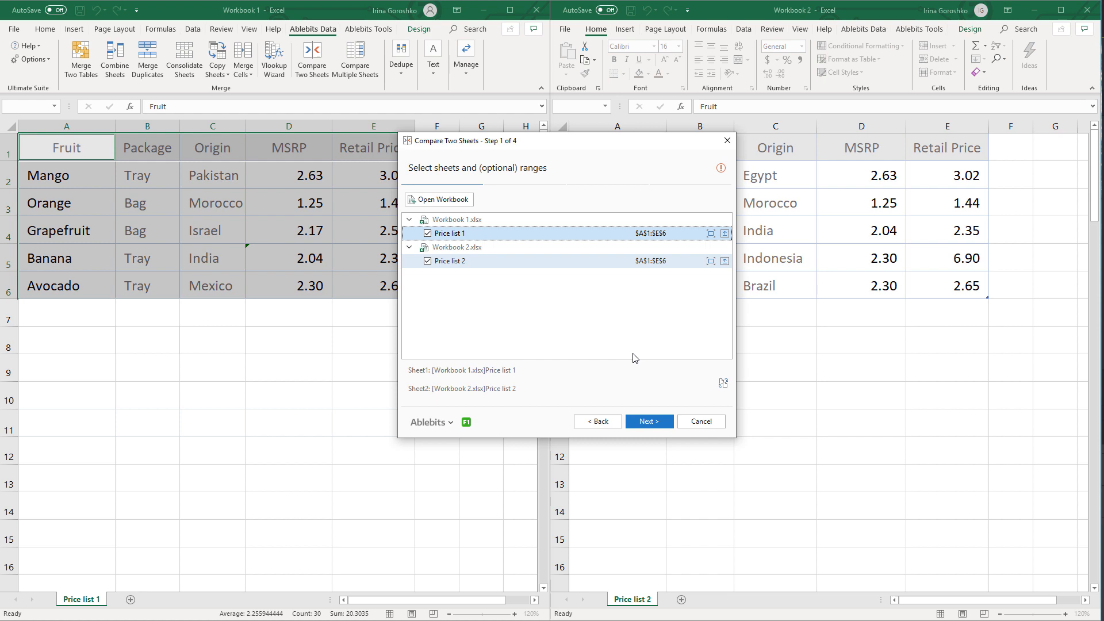
{"action": "left_click", "coordinate": [648, 420]}
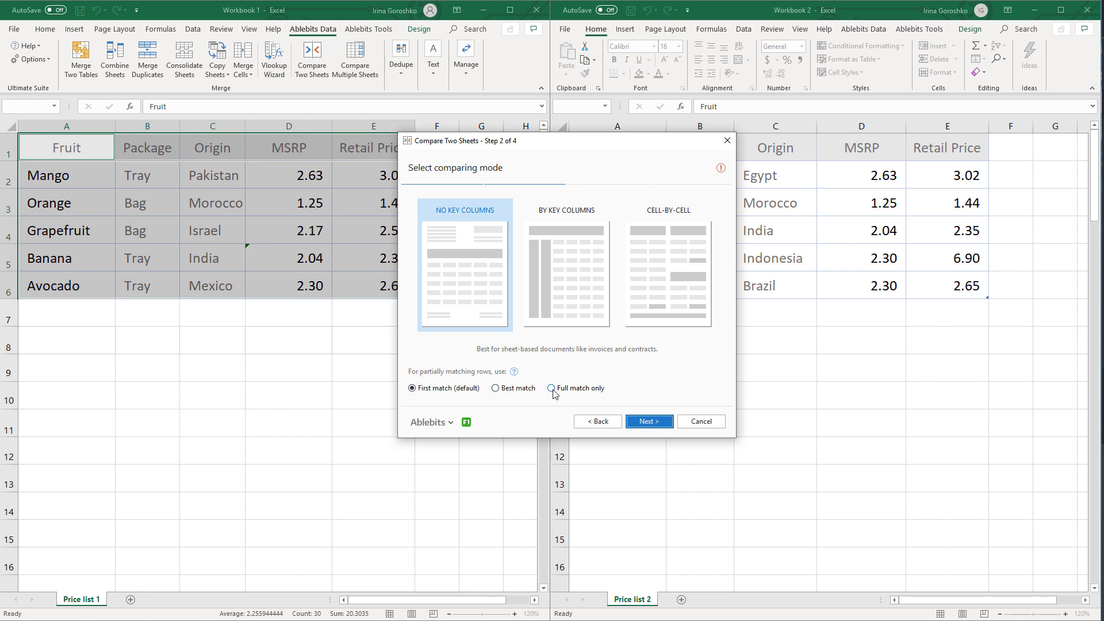
- Look over the comparing modes and examine the invoice layout in B1:E22 of both service invoice sheets
{"action": "left_click", "coordinate": [582, 284]}
{"action": "left_click", "coordinate": [678, 276]}
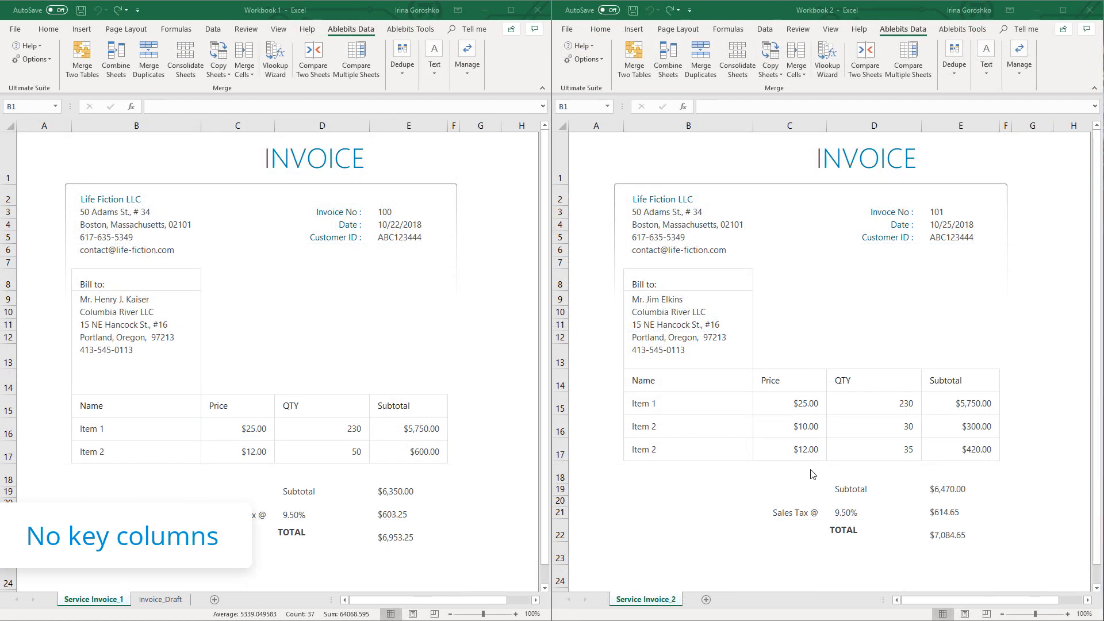
{"action": "left_click", "coordinate": [347, 295]}
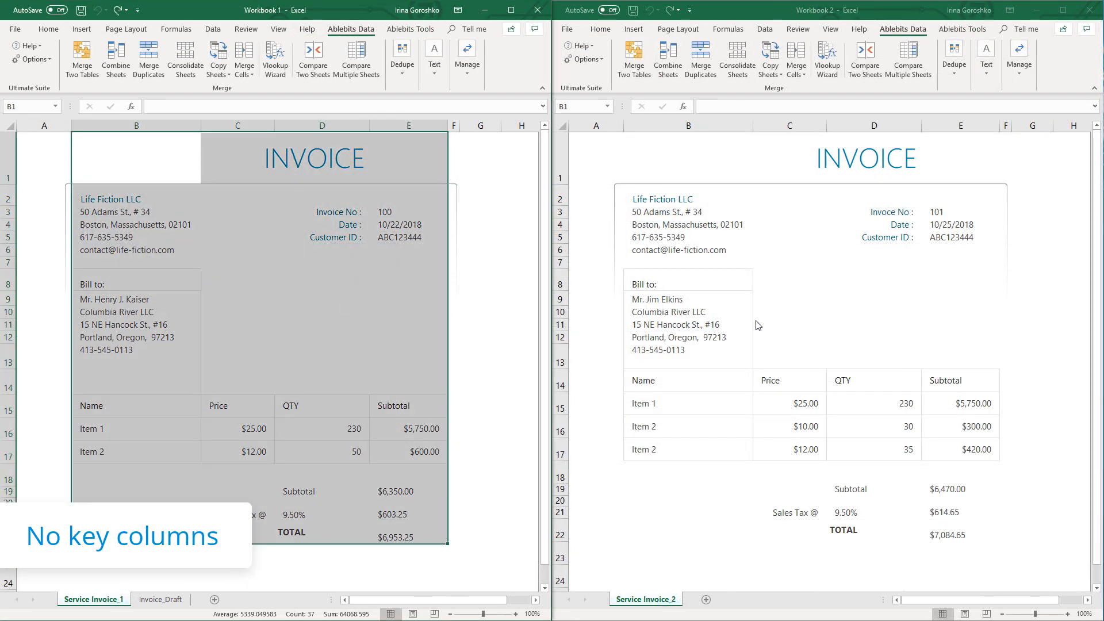
{"action": "left_click", "coordinate": [846, 294]}
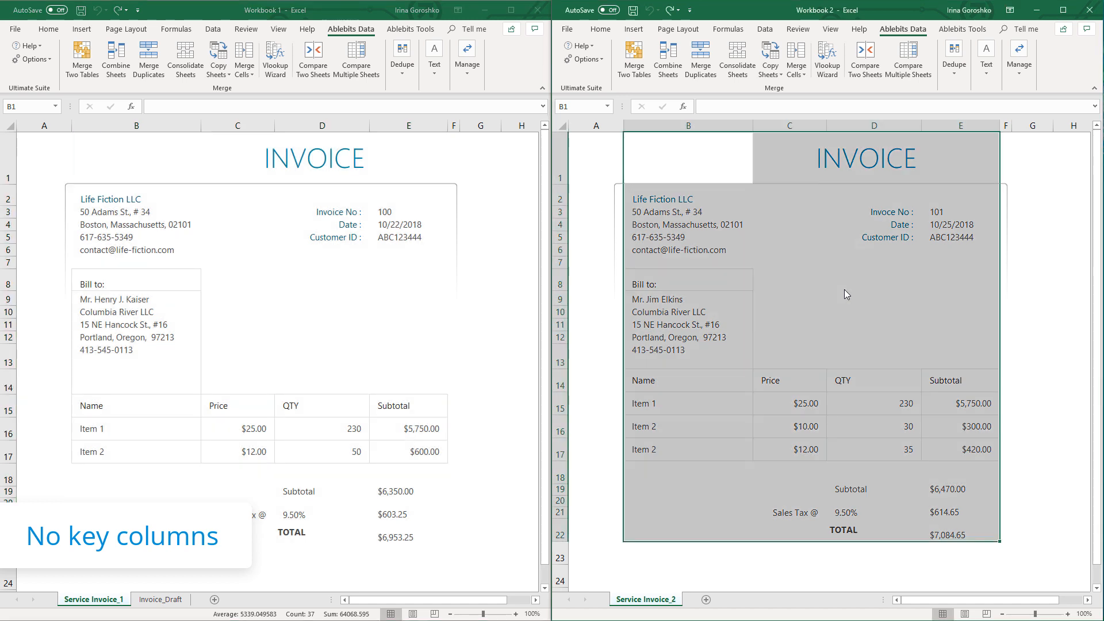
{"action": "left_click", "coordinate": [843, 288]}
{"action": "left_click_drag", "start_coordinate": [729, 285], "coordinate": [734, 447]}
{"action": "left_click", "coordinate": [734, 447]}
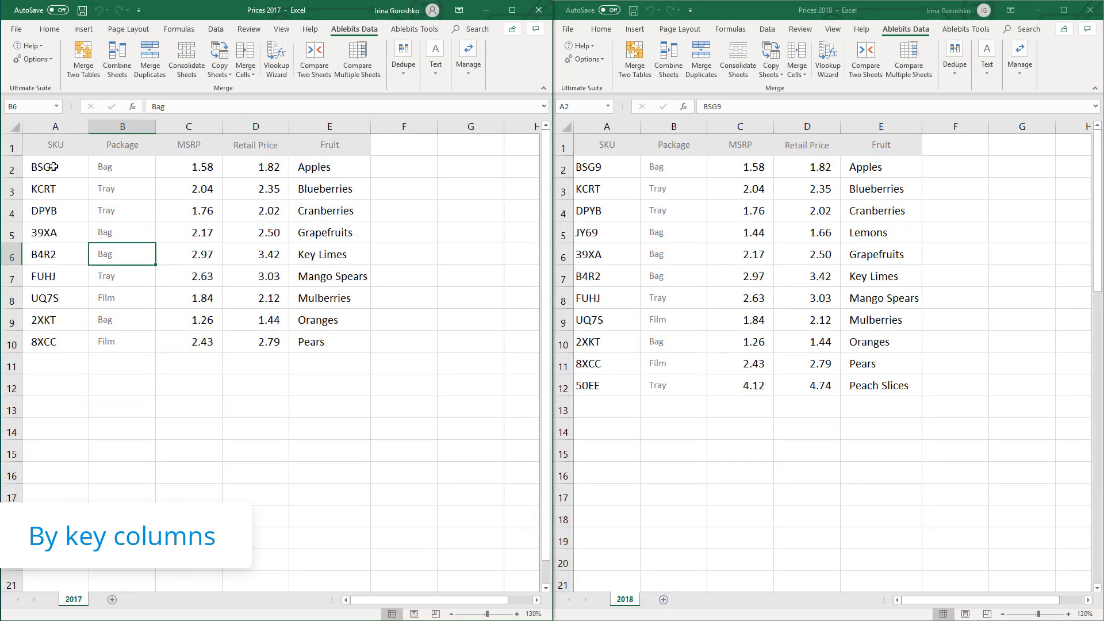
- Examine the first three product records in the Prices 2017 sheet, reading each row from SKU to Fruit
{"action": "left_click", "coordinate": [54, 167]}
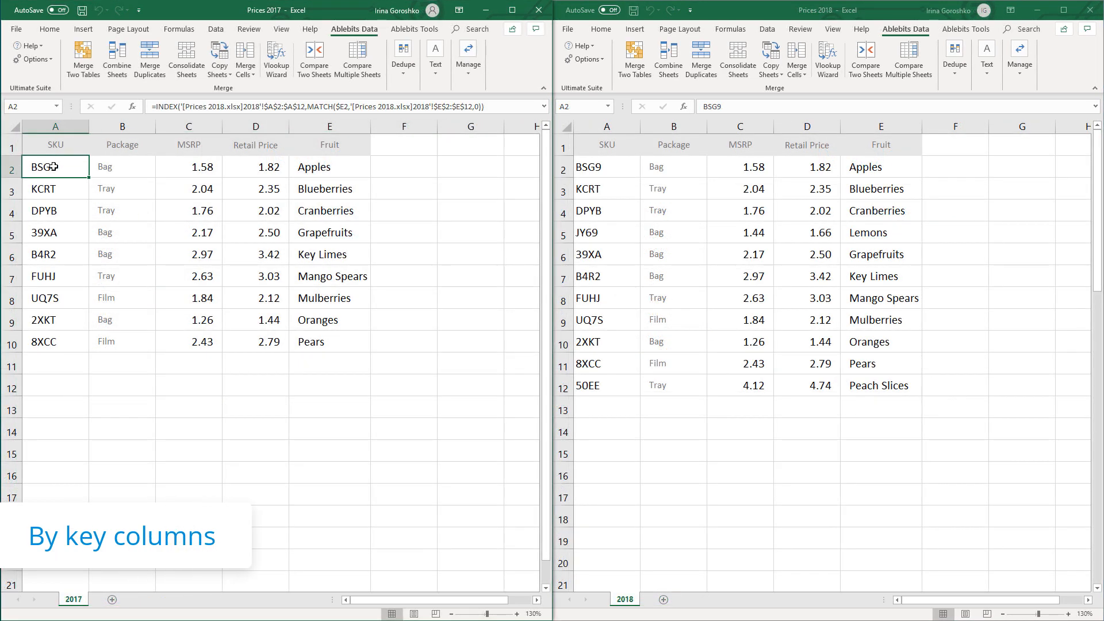
{"action": "left_click", "coordinate": [140, 188]}
{"action": "left_click", "coordinate": [184, 191]}
{"action": "left_click", "coordinate": [257, 195]}
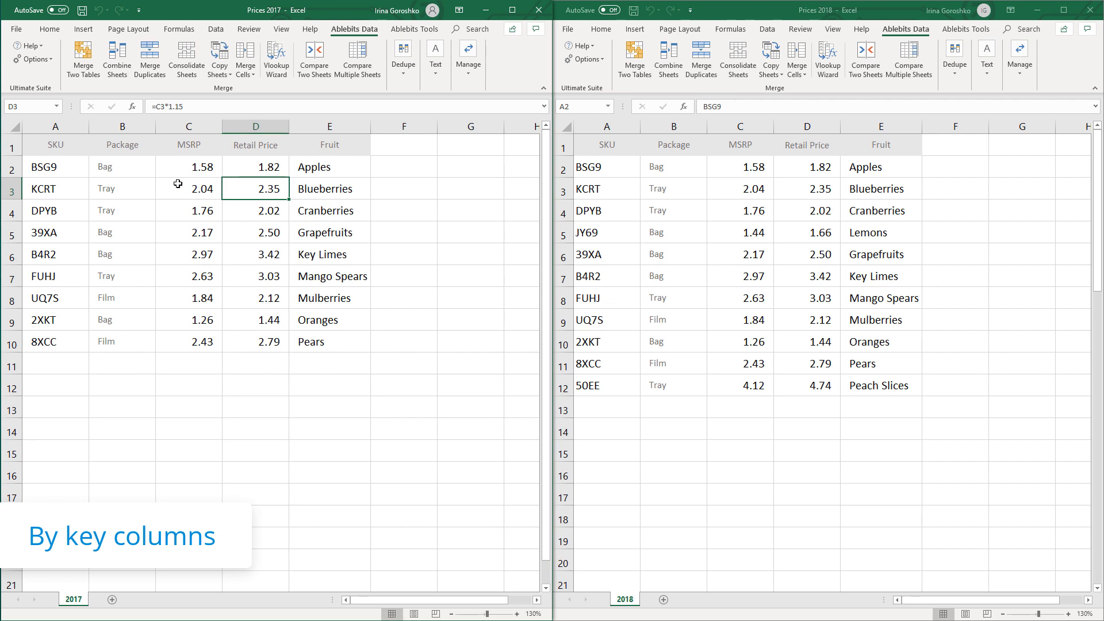
{"action": "left_click_drag", "start_coordinate": [74, 166], "coordinate": [293, 173]}
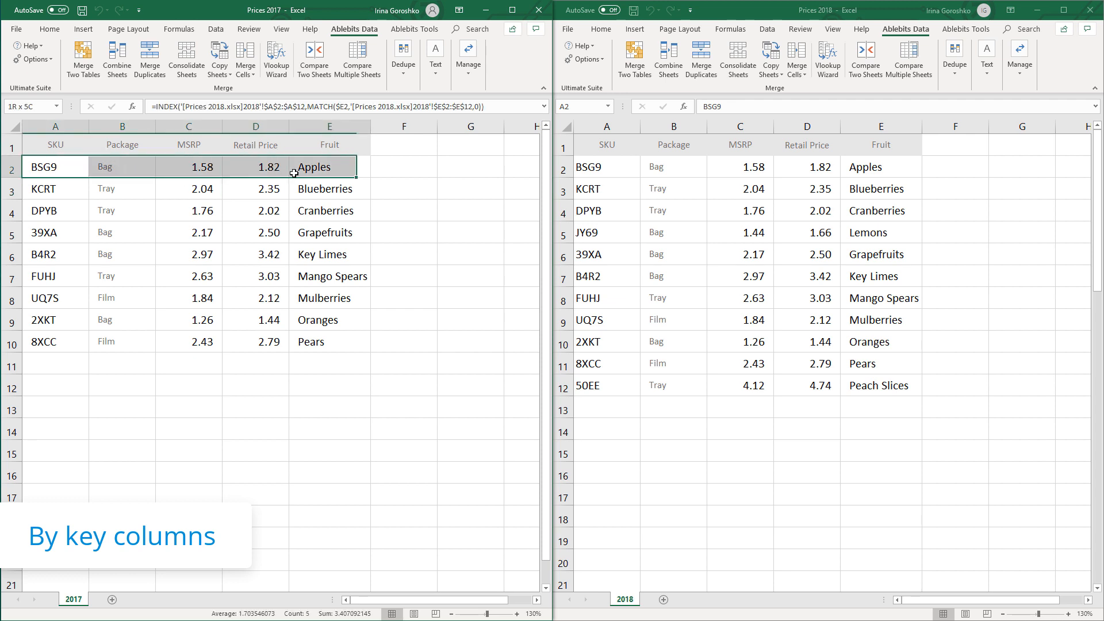
{"action": "left_click_drag", "start_coordinate": [65, 191], "coordinate": [321, 189]}
{"action": "left_click_drag", "start_coordinate": [80, 214], "coordinate": [330, 212]}
{"action": "left_click", "coordinate": [329, 211]}
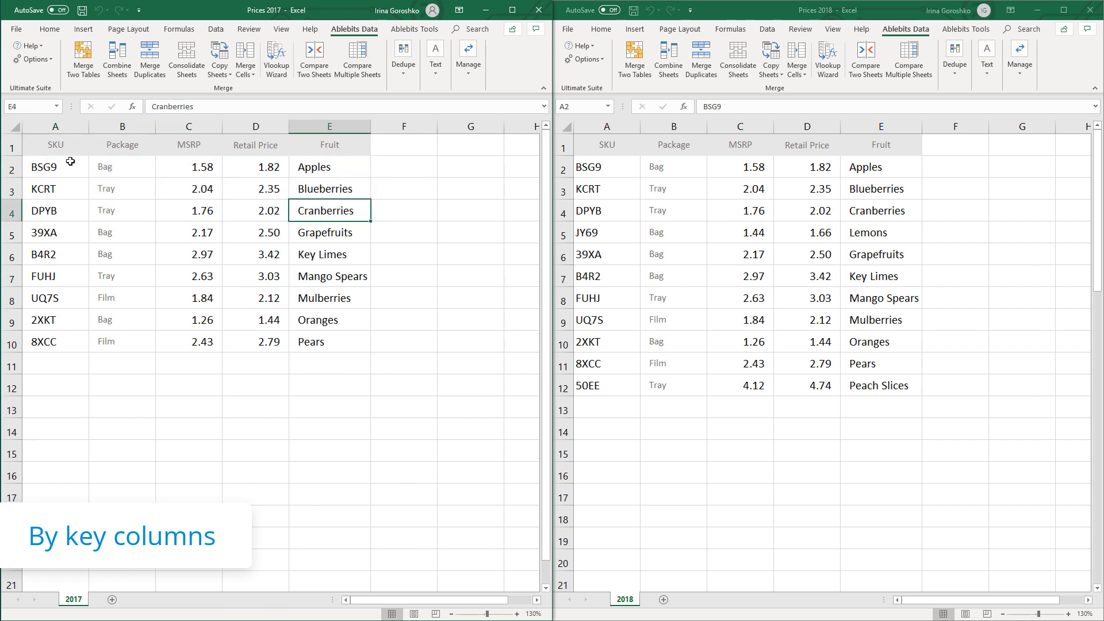
- Check the SKU columns of the Prices 2017 and Prices 2018 sheets from header to last record
{"action": "left_click_drag", "start_coordinate": [65, 147], "coordinate": [64, 343]}
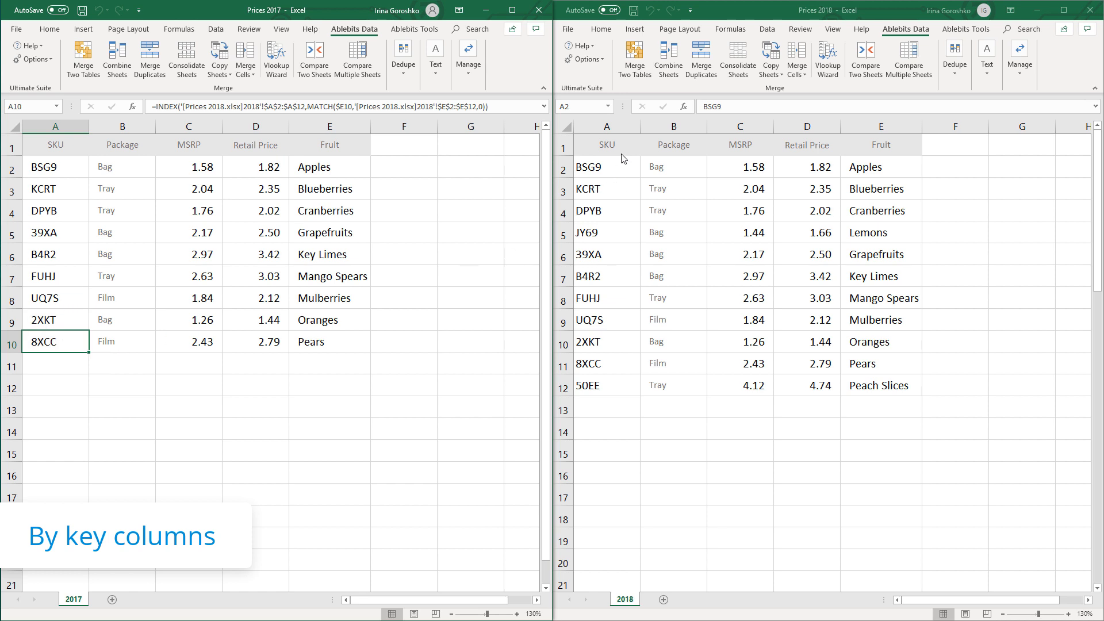
{"action": "left_click", "coordinate": [623, 161]}
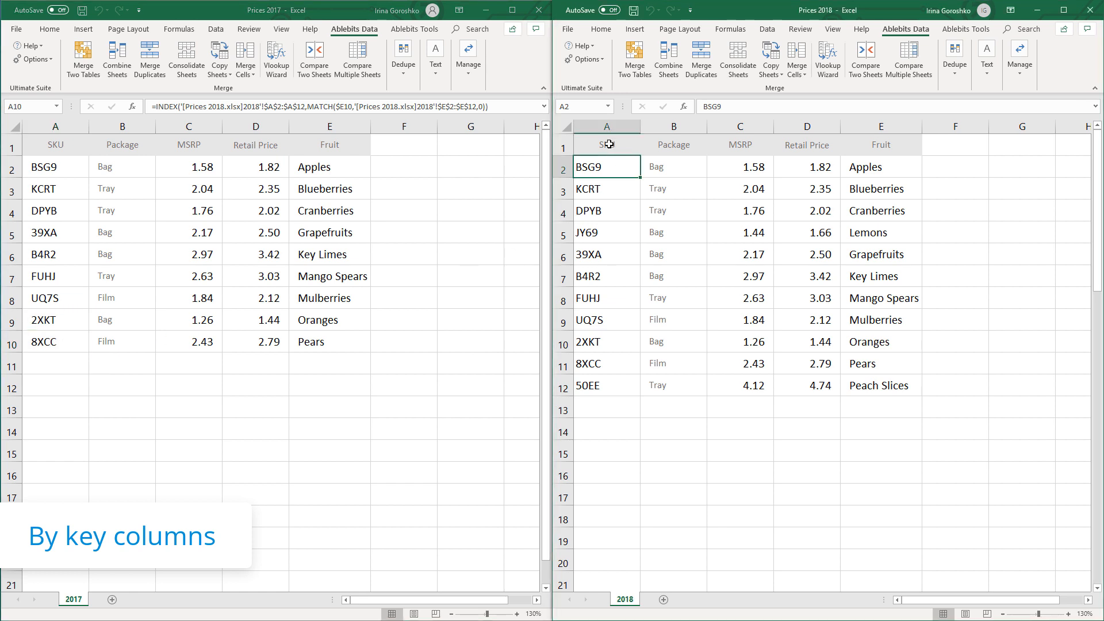
{"action": "left_click_drag", "start_coordinate": [609, 144], "coordinate": [626, 385]}
{"action": "left_click", "coordinate": [609, 386]}
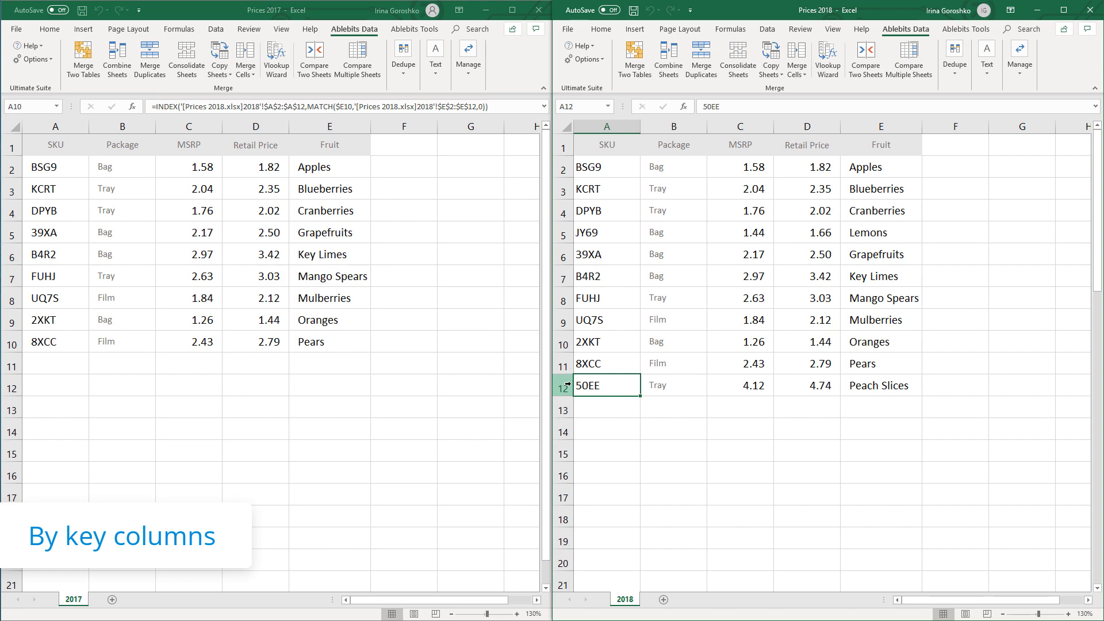
{"action": "left_click", "coordinate": [12, 344]}
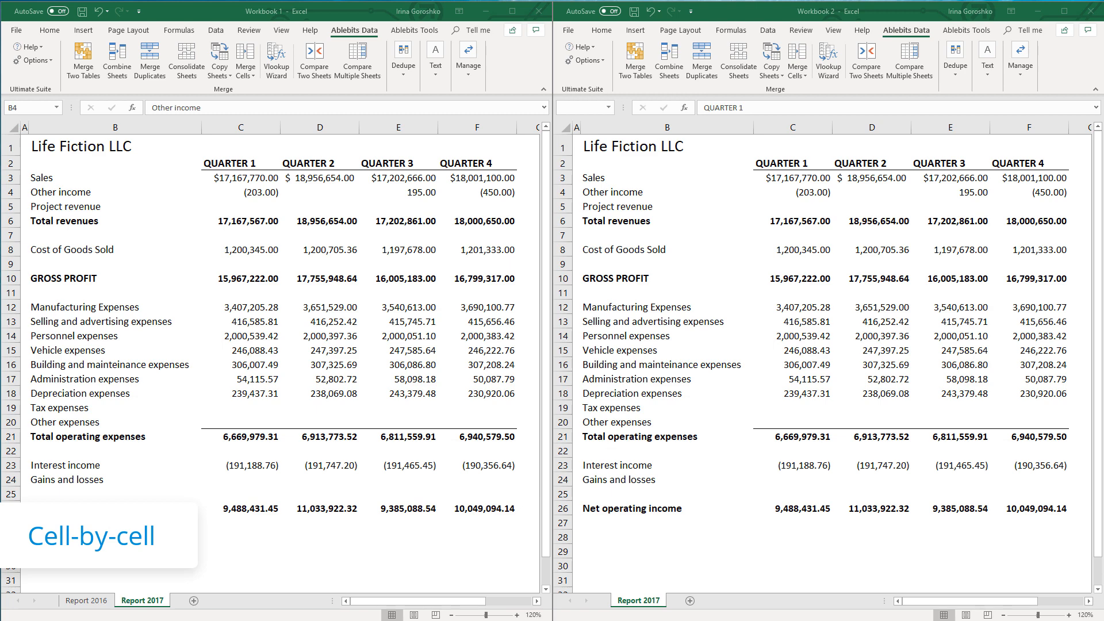
- Examine the Sales label and the Quarter 1 column down to net operating income in both Report 2017 sheets
{"action": "left_click", "coordinate": [313, 296]}
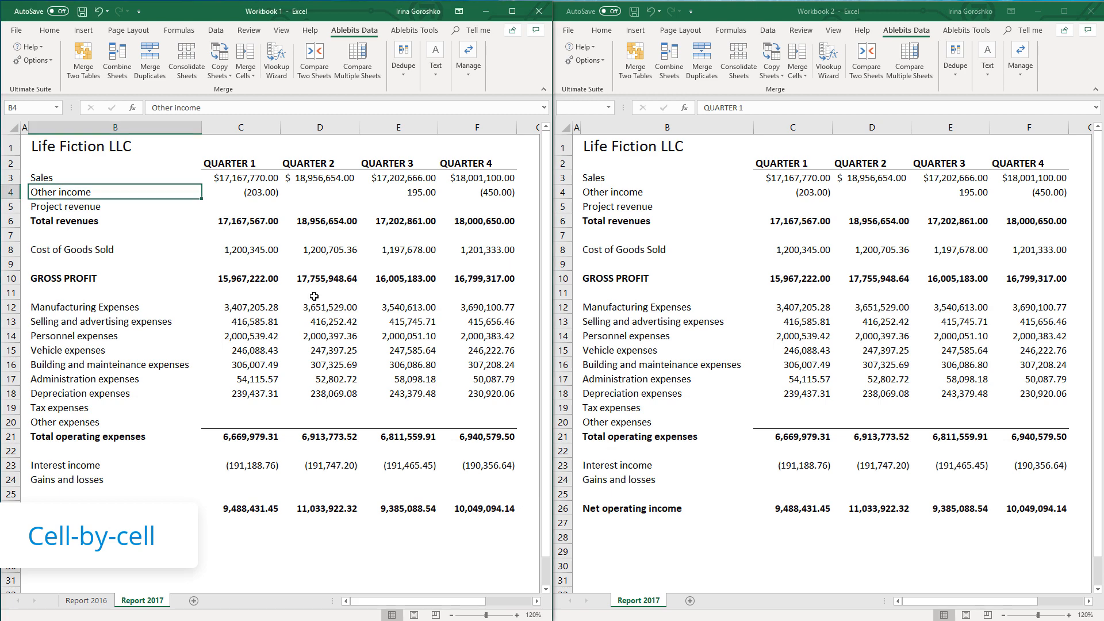
{"action": "left_click", "coordinate": [104, 181]}
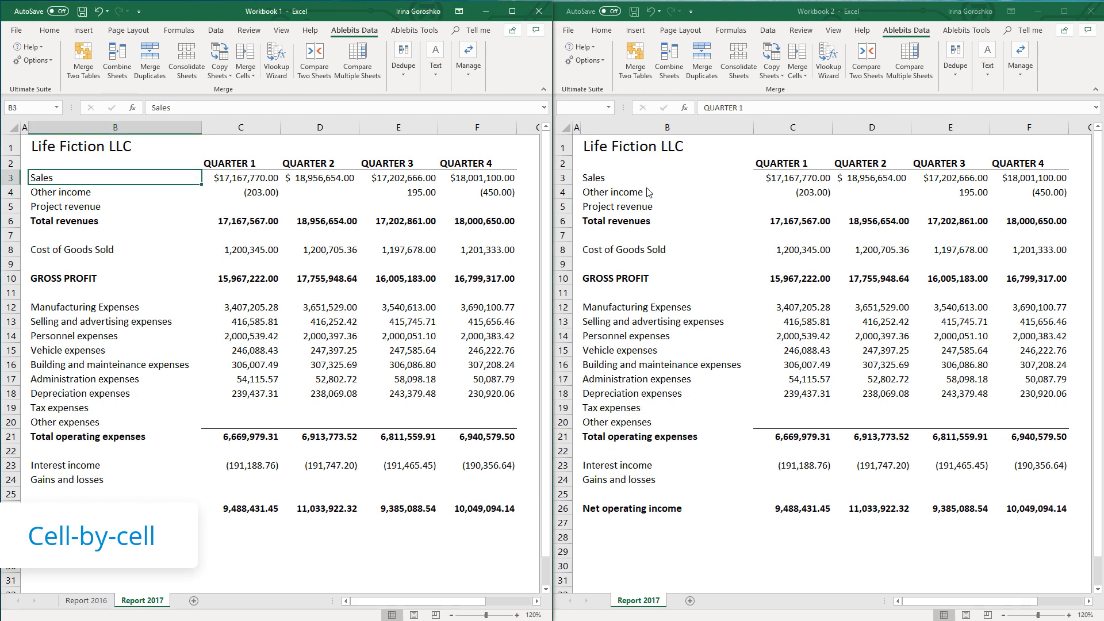
{"action": "left_click", "coordinate": [637, 185]}
{"action": "left_click", "coordinate": [623, 179]}
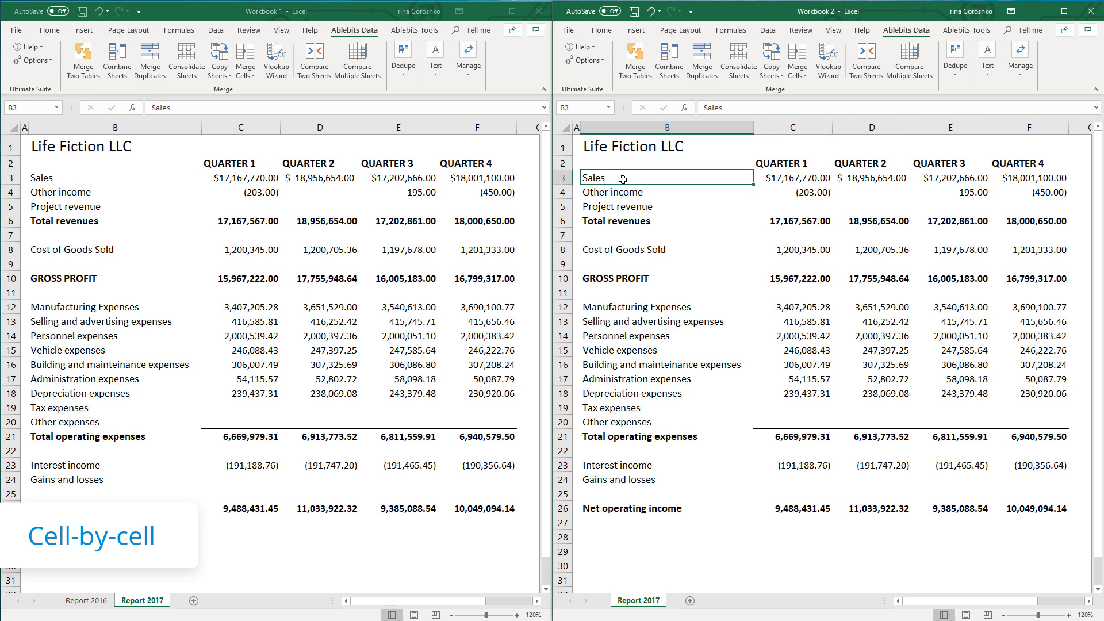
{"action": "left_click", "coordinate": [237, 162]}
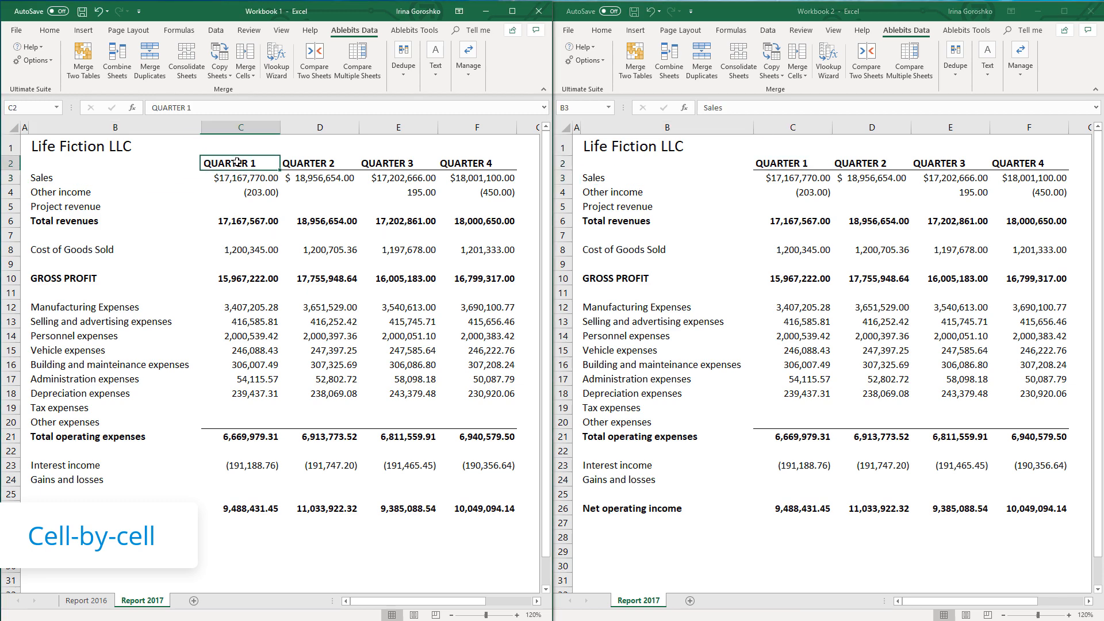
{"action": "left_click_drag", "start_coordinate": [246, 162], "coordinate": [270, 510]}
{"action": "left_click", "coordinate": [269, 508]}
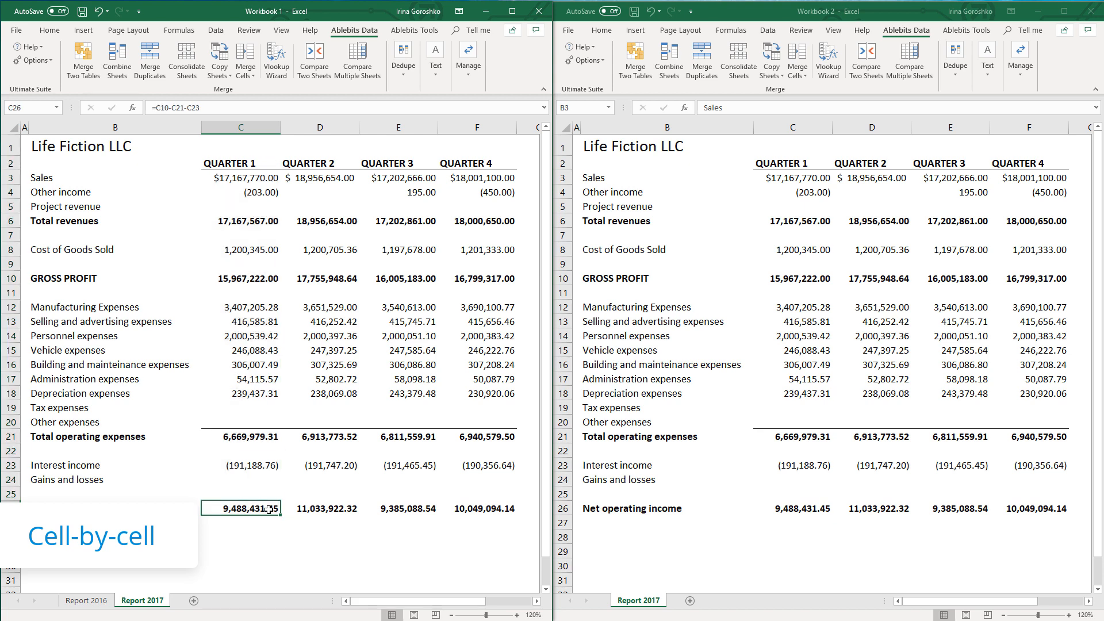
{"action": "left_click", "coordinate": [812, 168]}
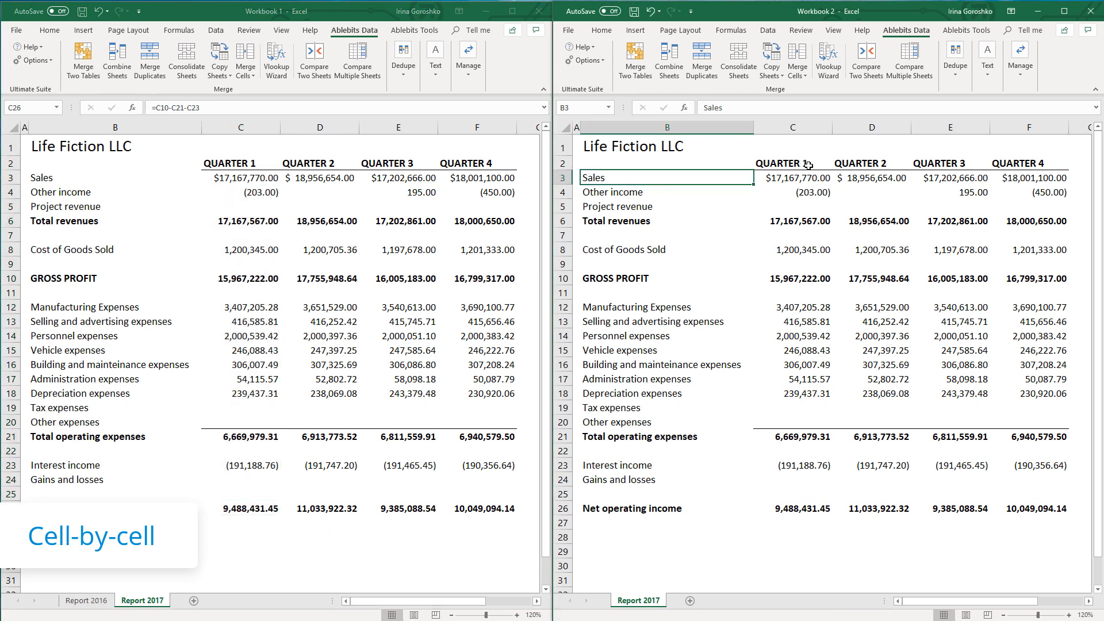
{"action": "left_click_drag", "start_coordinate": [808, 165], "coordinate": [822, 508]}
{"action": "left_click", "coordinate": [822, 509]}
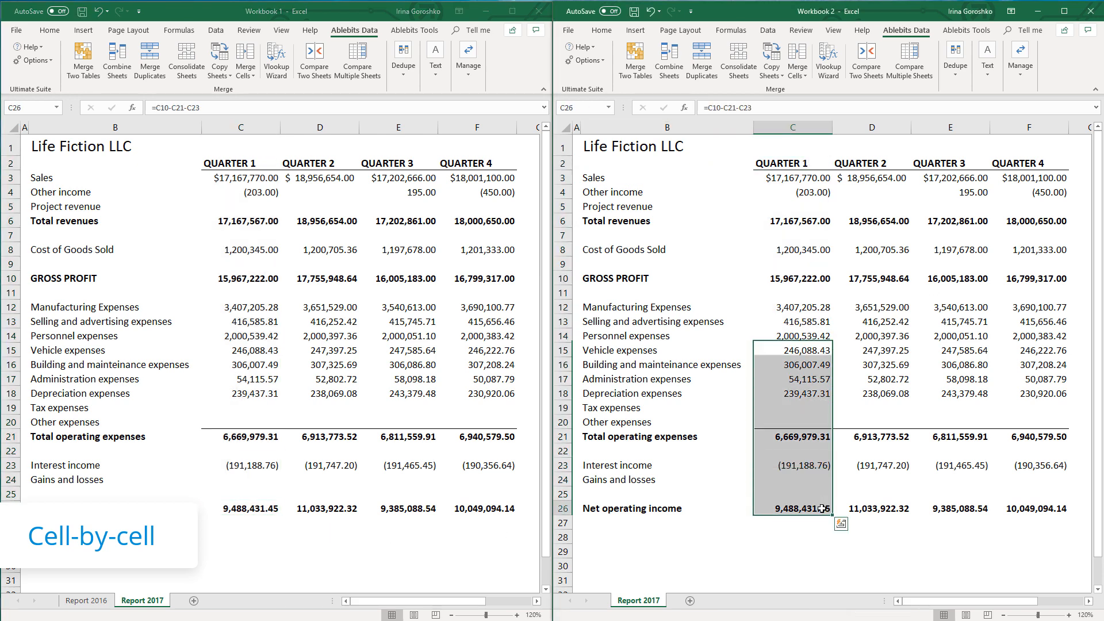
{"action": "left_click", "coordinate": [941, 351]}
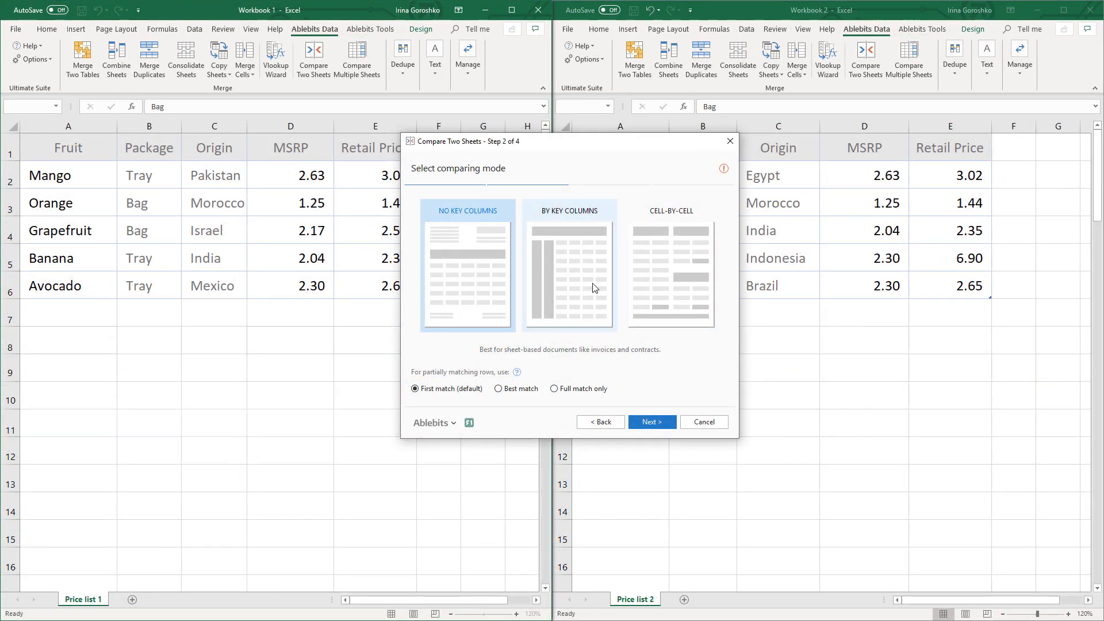
- Set the comparing mode to By key columns with Best match for partially matching rows
{"action": "left_click", "coordinate": [595, 288]}
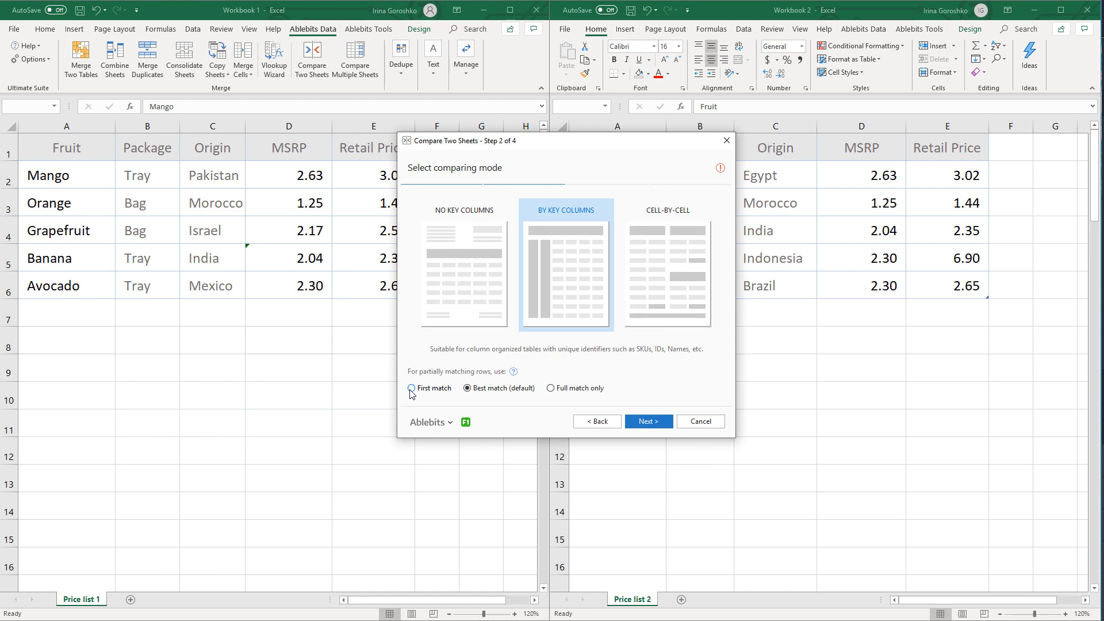
{"action": "left_click", "coordinate": [411, 388]}
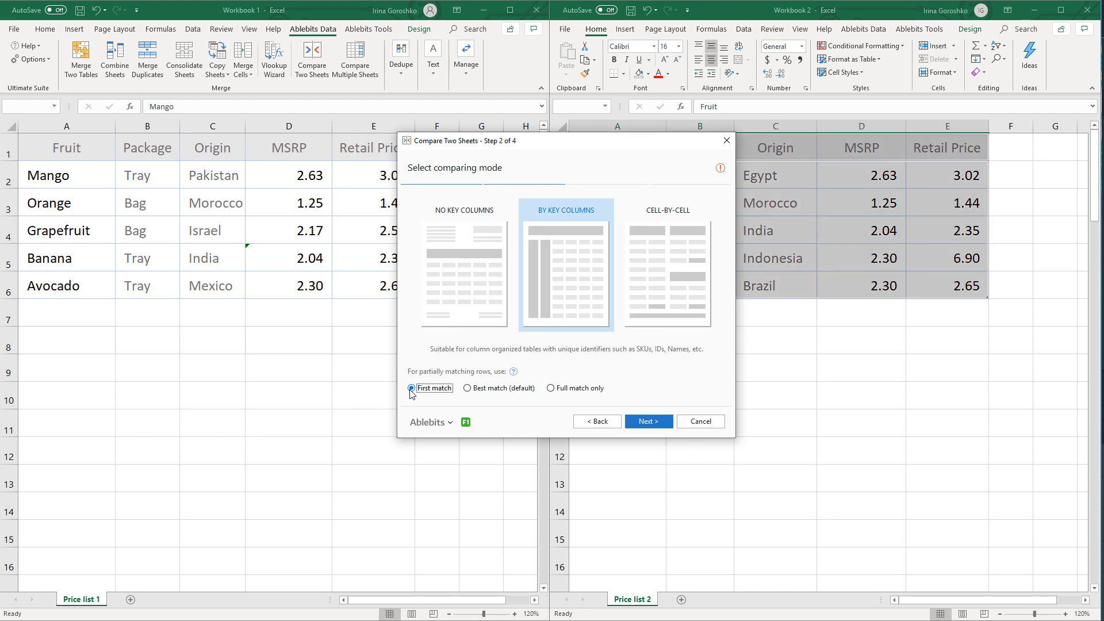
{"action": "left_click", "coordinate": [467, 388]}
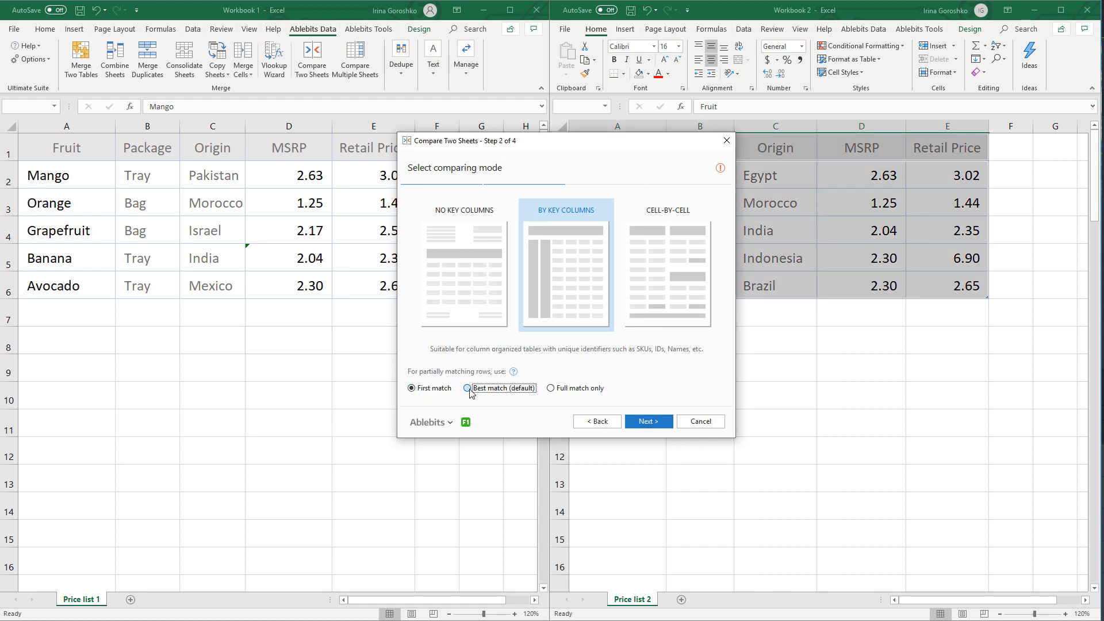
{"action": "left_click", "coordinate": [552, 390]}
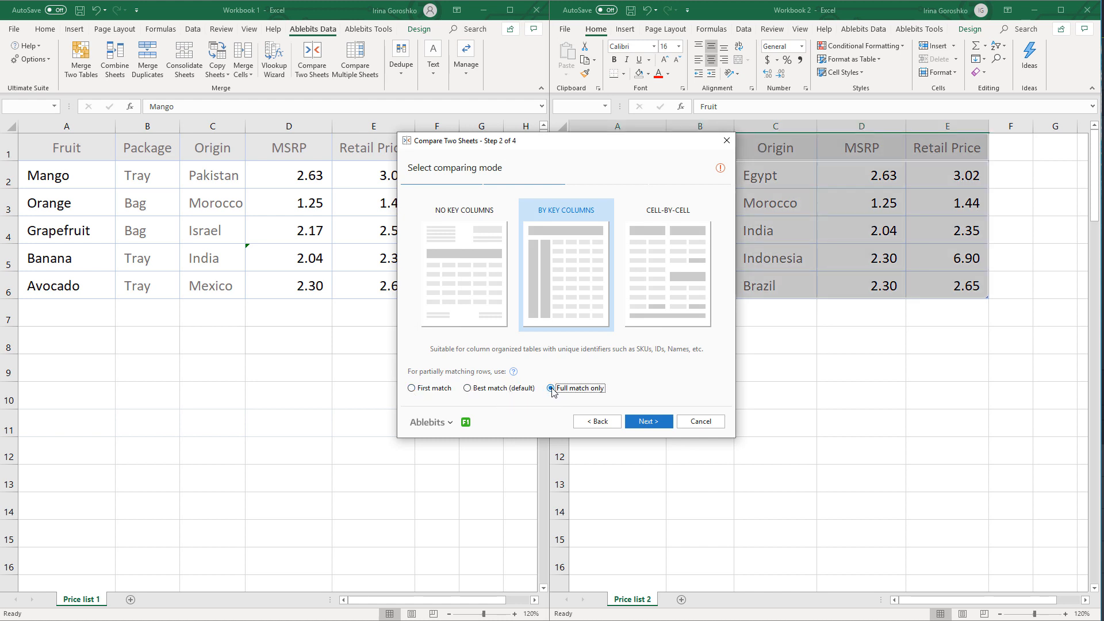
{"action": "mouse_move", "coordinate": [514, 375]}
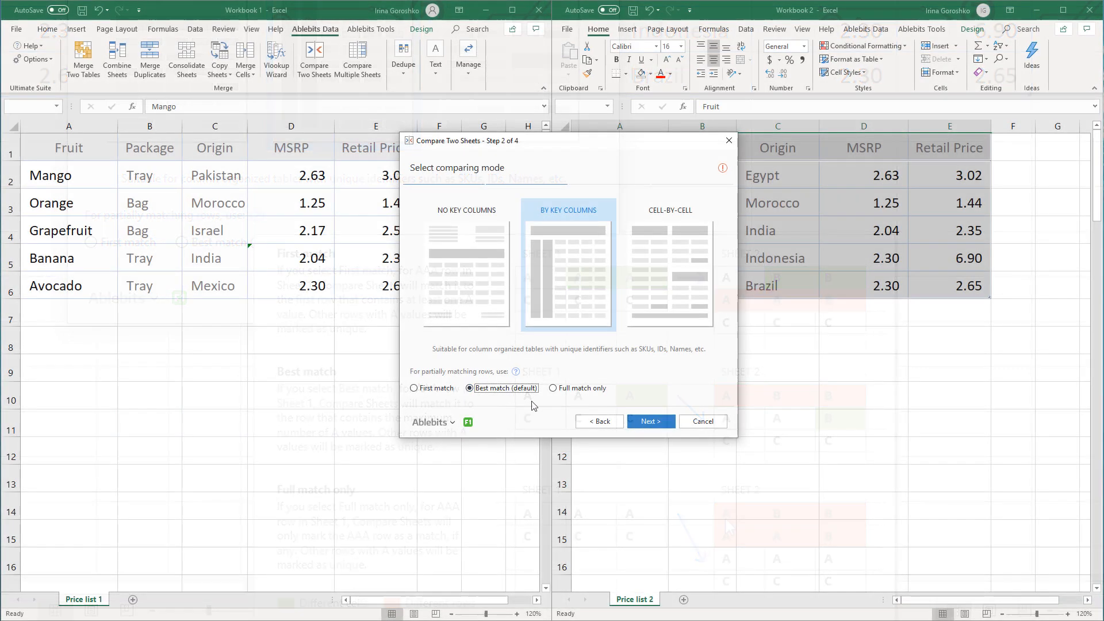
{"action": "left_click", "coordinate": [630, 422]}
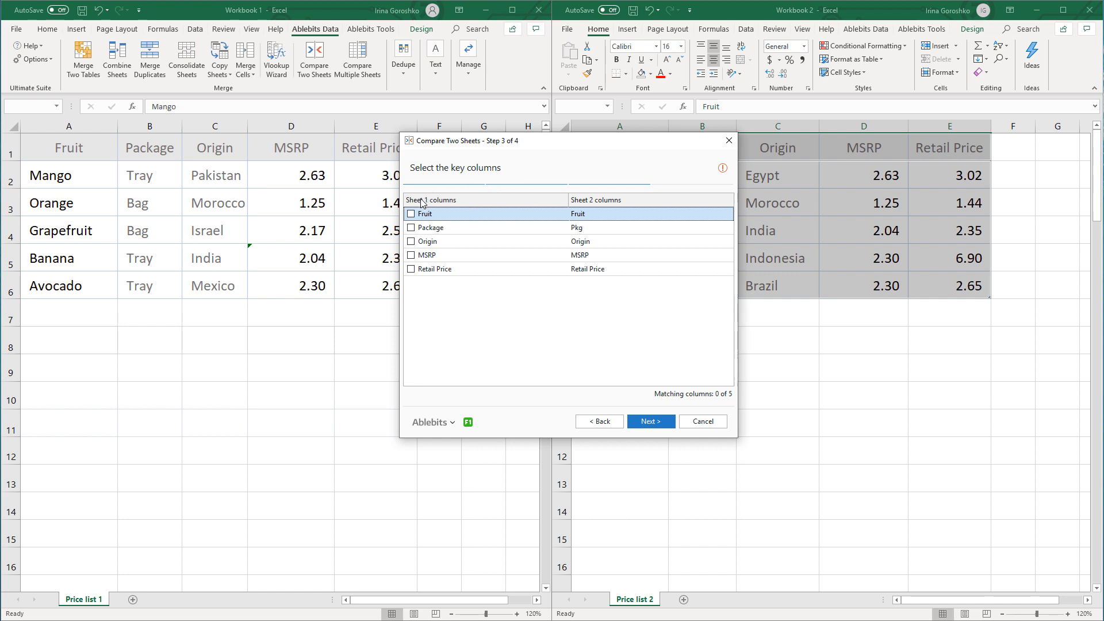
- Select Fruit and Package, paired with Pkg in the second sheet, as the key columns
{"action": "left_click", "coordinate": [411, 227]}
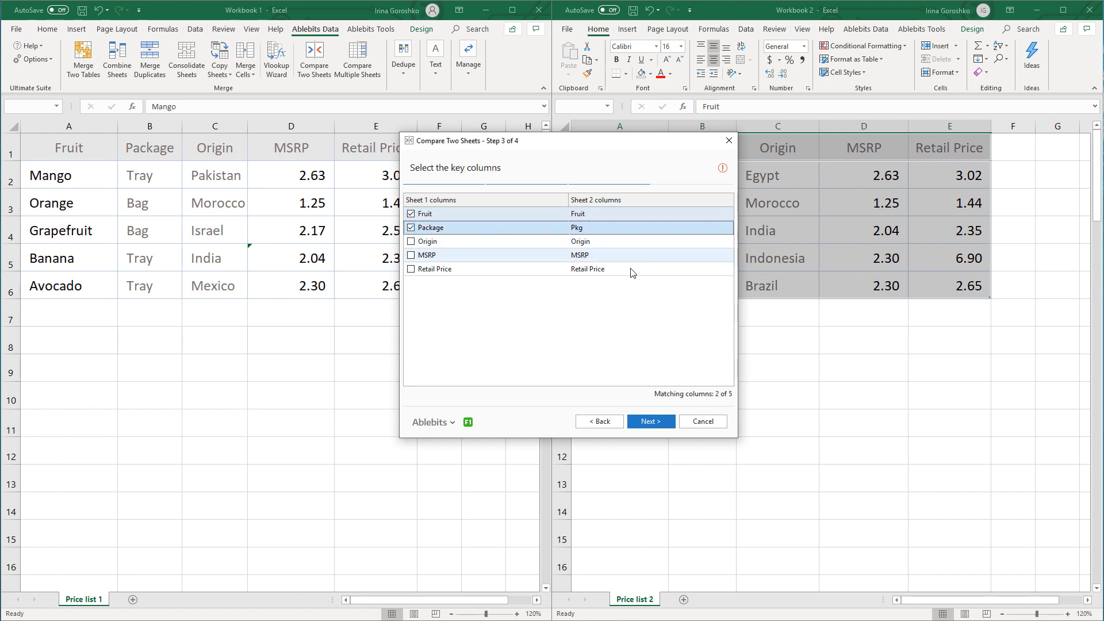
{"action": "left_click", "coordinate": [664, 422]}
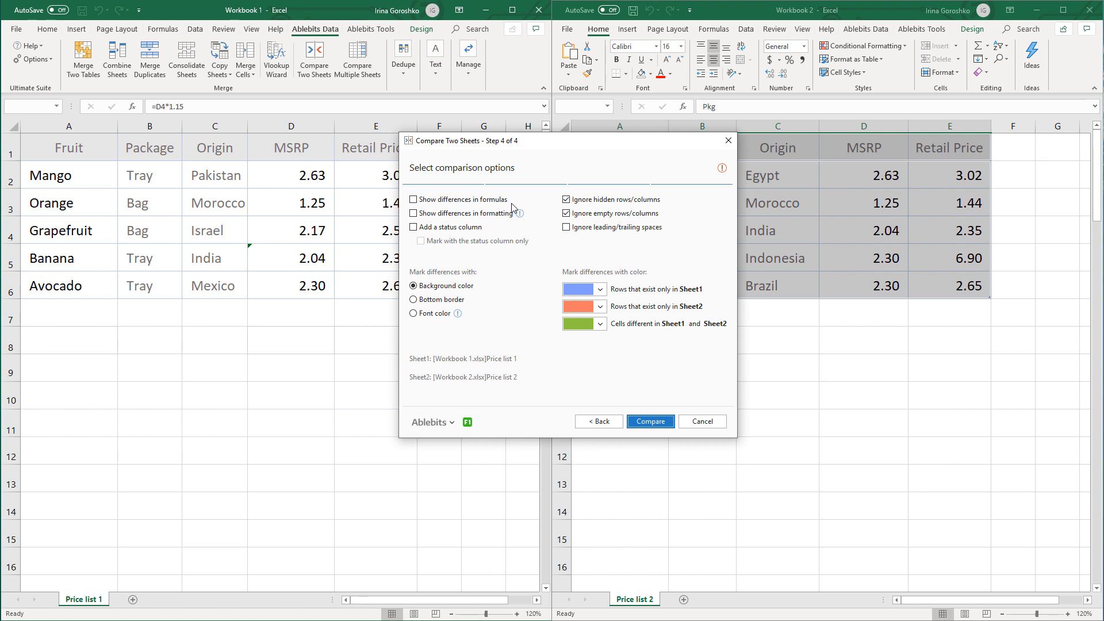
- Enable showing formula and formatting differences and adding a status column, and stop ignoring hidden and empty rows/columns
{"action": "left_click", "coordinate": [412, 201]}
{"action": "left_click", "coordinate": [414, 201]}
{"action": "left_click", "coordinate": [414, 214]}
{"action": "left_click", "coordinate": [566, 200]}
{"action": "left_click", "coordinate": [566, 215]}
{"action": "left_click", "coordinate": [414, 228]}
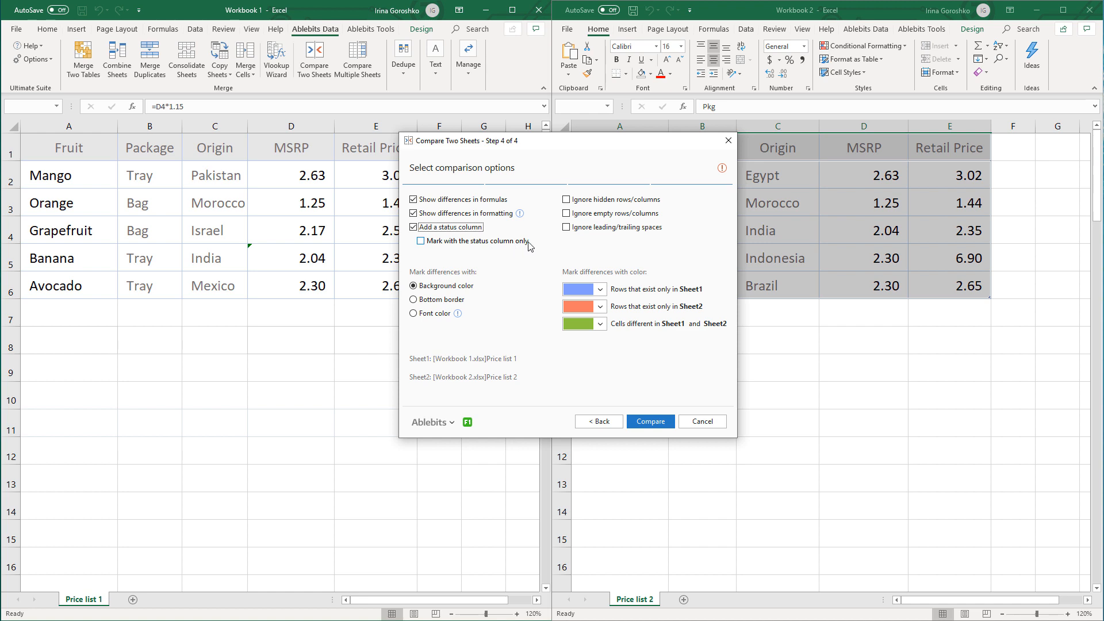
- Turn off adding a status column in the comparison options
{"action": "left_click", "coordinate": [422, 242]}
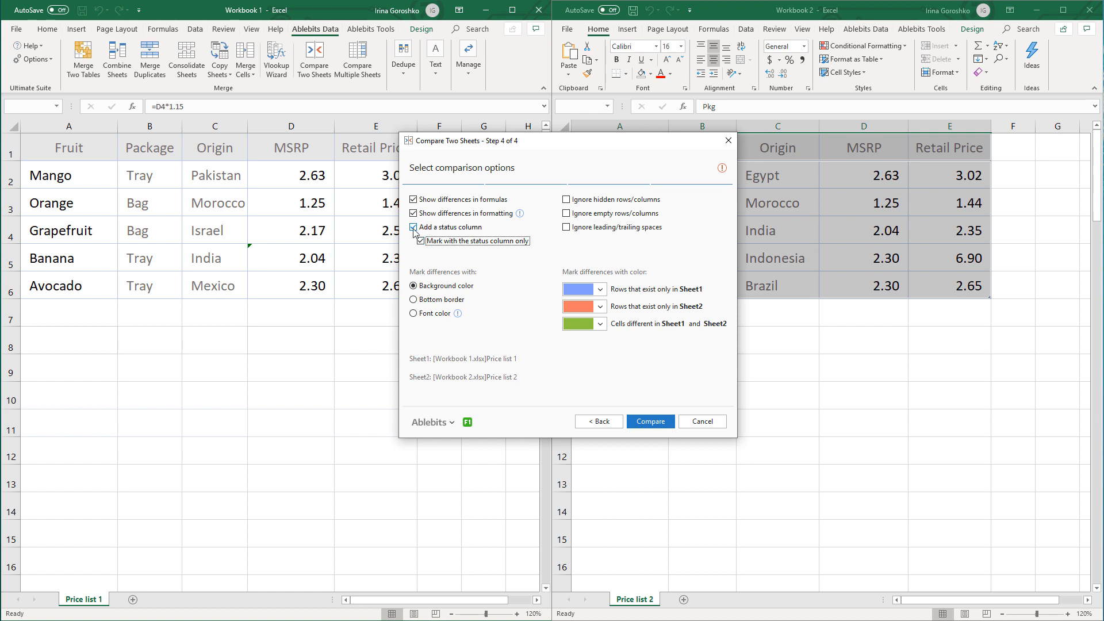
{"action": "left_click", "coordinate": [414, 227]}
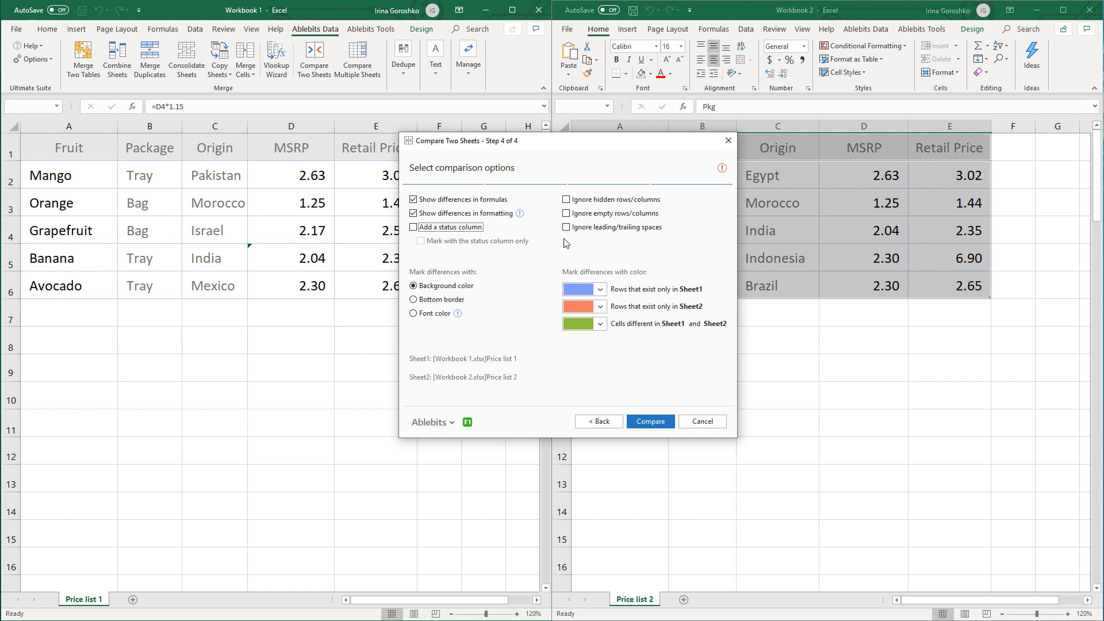
{"action": "left_click", "coordinate": [650, 422]}
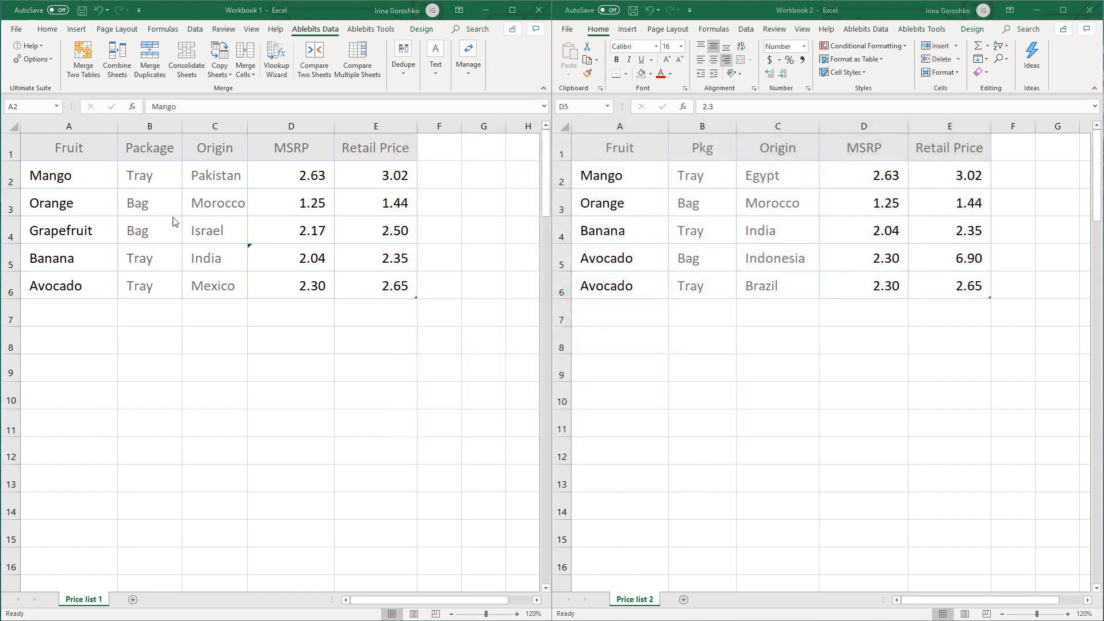
- Add a trailing space to Mango in Price list 1 and a leading space to Mango in Price list 2
{"action": "left_click", "coordinate": [87, 179]}
{"action": "left_click", "coordinate": [182, 106]}
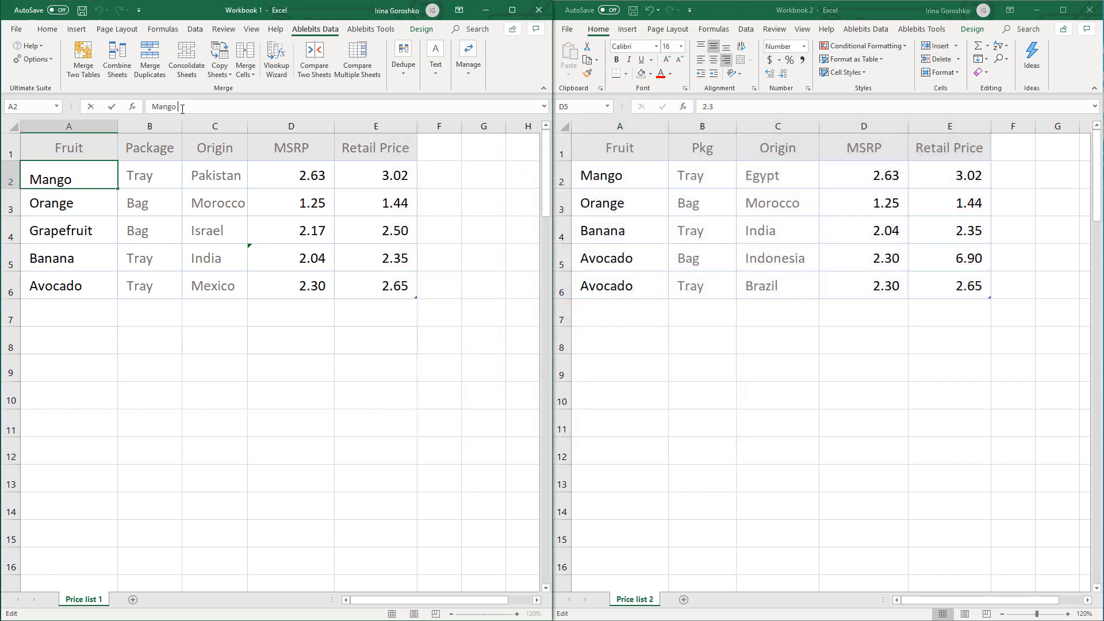
{"action": "left_click", "coordinate": [614, 183]}
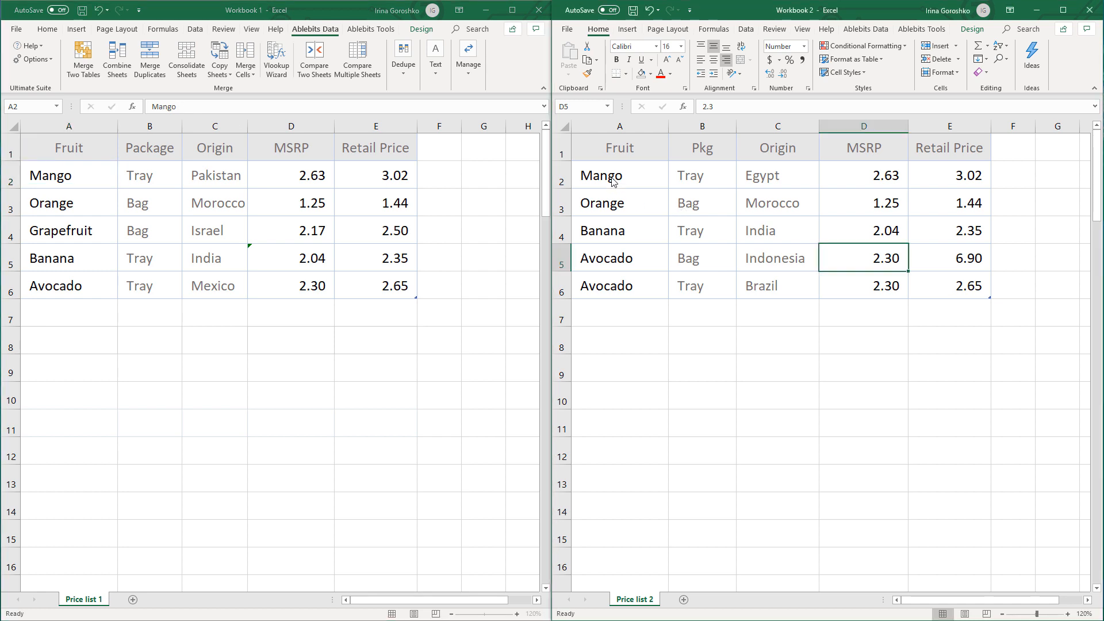
{"action": "left_click", "coordinate": [625, 177]}
{"action": "left_click", "coordinate": [705, 107]}
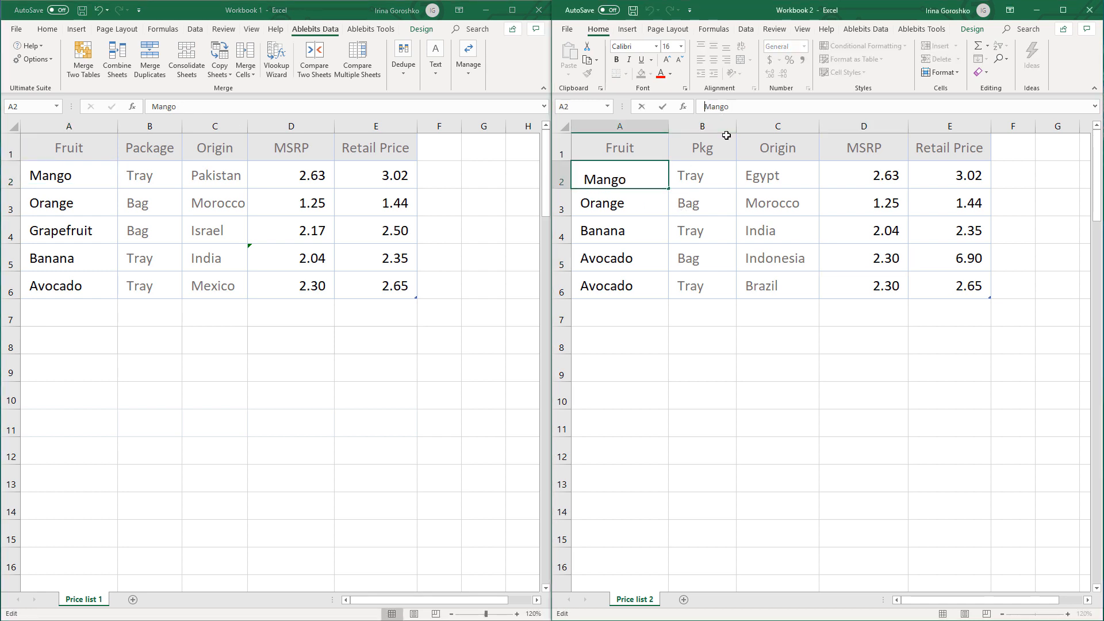
- Add a trailing space to Banana's Tray entry in Price list 2 and a leading space to the one in Price list 1
{"action": "left_click", "coordinate": [702, 234]}
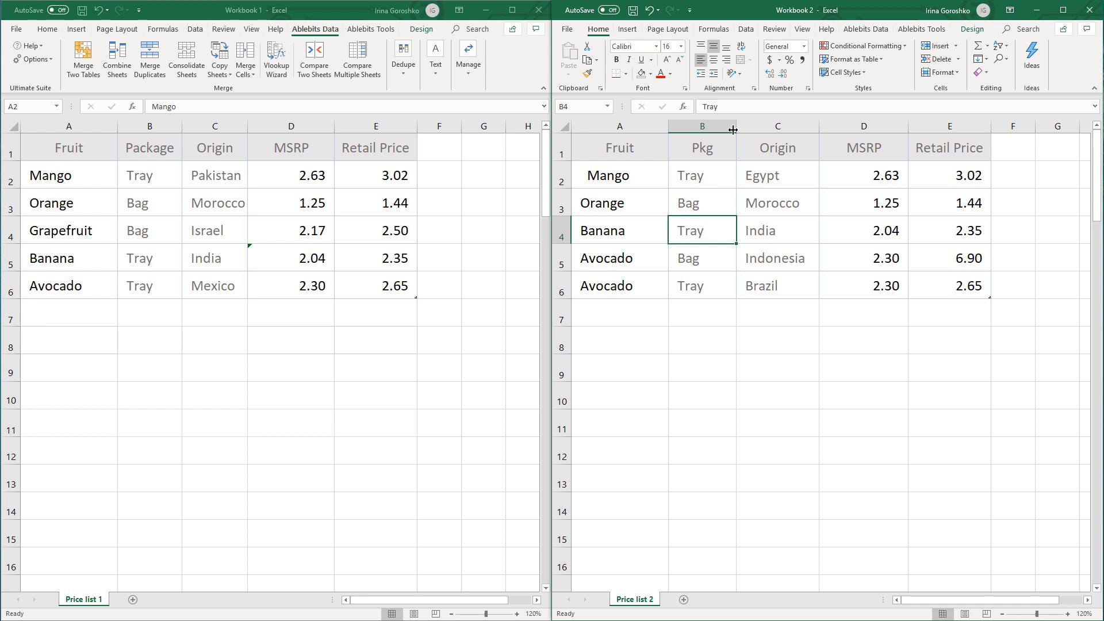
{"action": "left_click", "coordinate": [726, 107]}
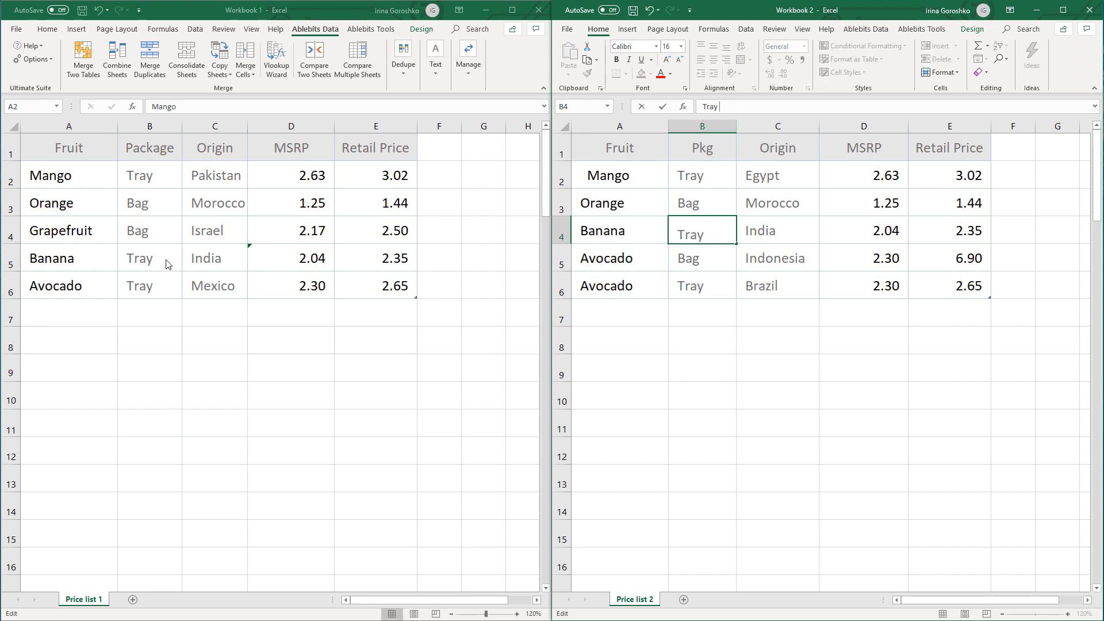
{"action": "left_click", "coordinate": [148, 253]}
{"action": "left_click", "coordinate": [150, 257]}
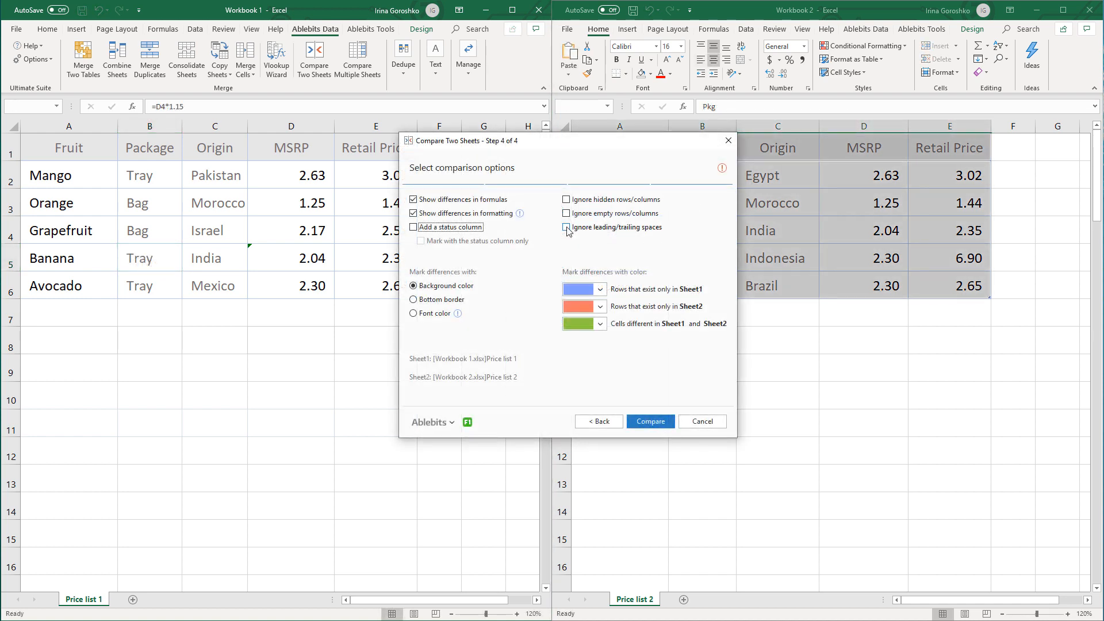
- Set the comparison to ignore leading/trailing spaces and mark differences with background color, and run it
{"action": "left_click", "coordinate": [567, 229]}
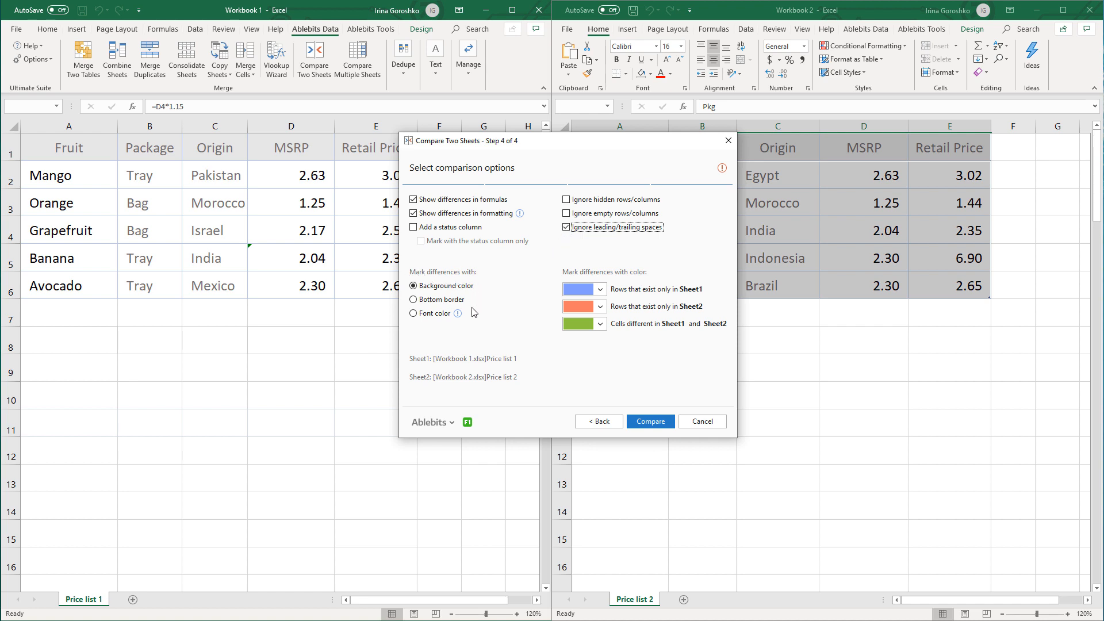
{"action": "left_click", "coordinate": [415, 290]}
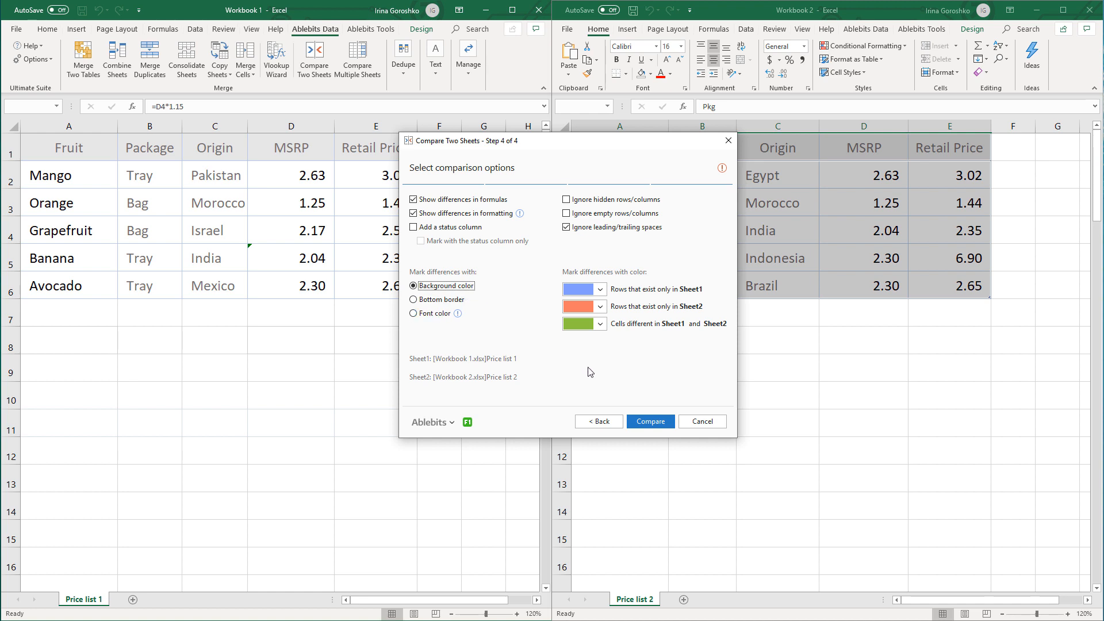
{"action": "left_click", "coordinate": [642, 422]}
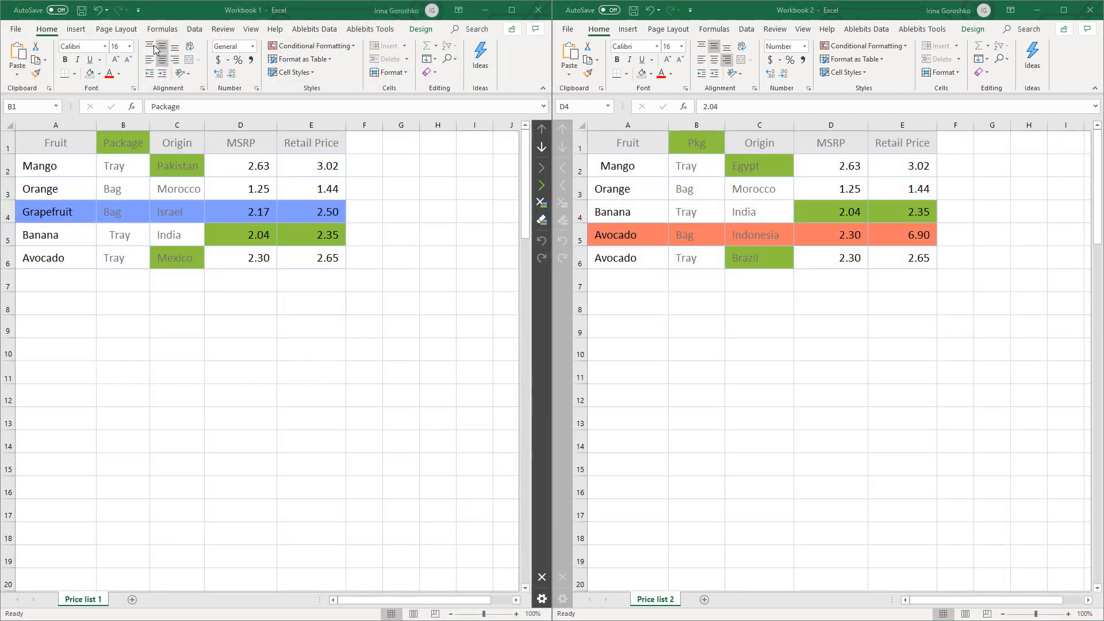
- Examine the marked Package and Pkg headers and Mango's Origin cells in both compared sheets
{"action": "left_click", "coordinate": [161, 16]}
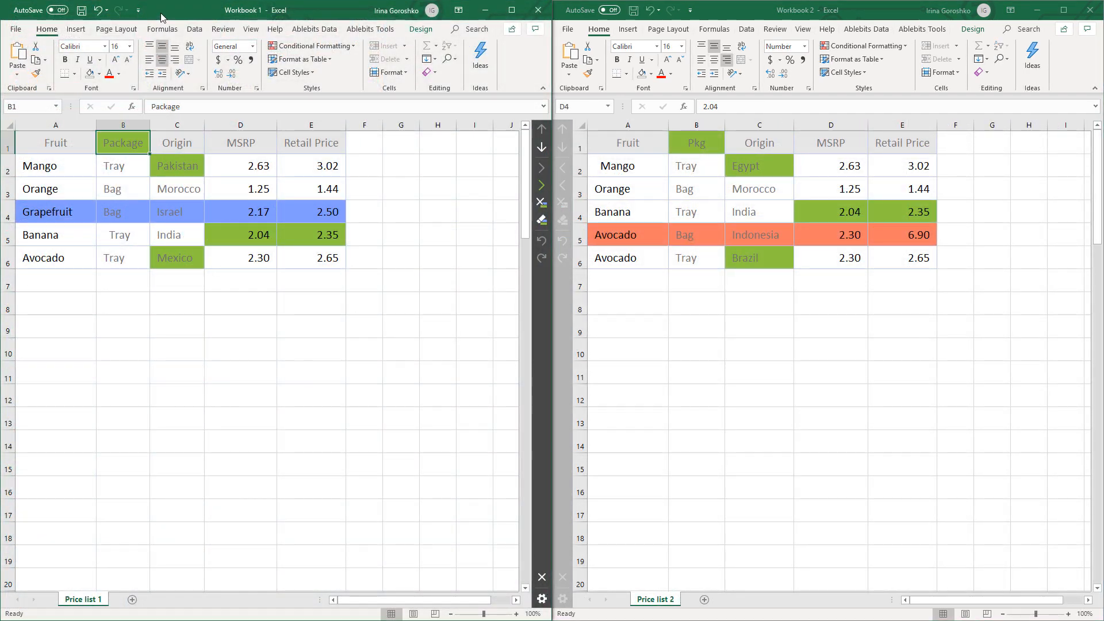
{"action": "left_click", "coordinate": [742, 8]}
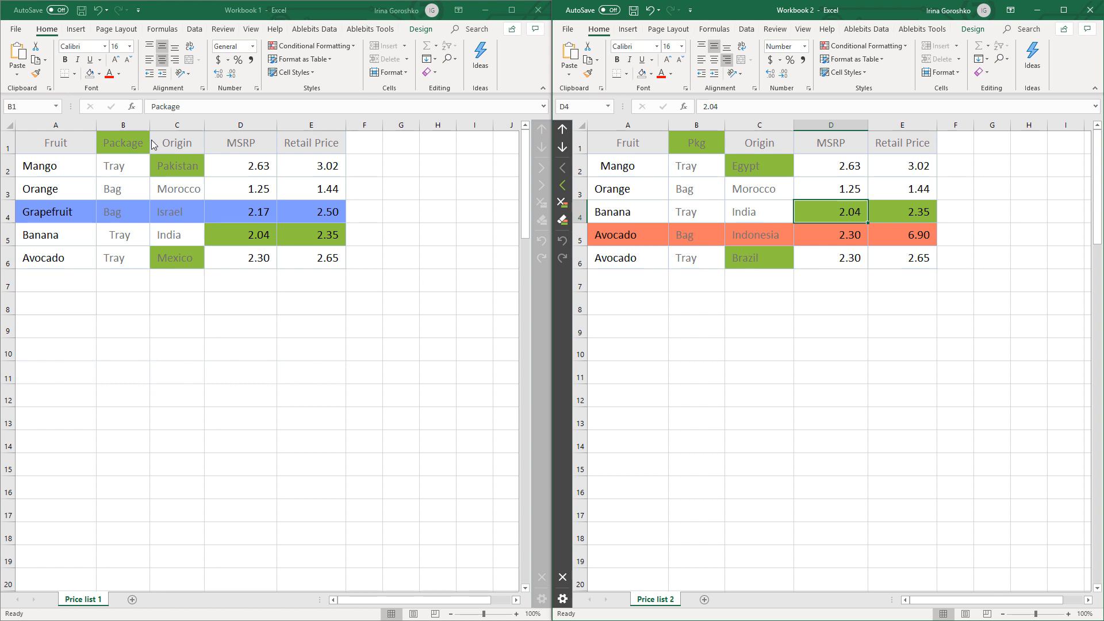
{"action": "left_click", "coordinate": [126, 142]}
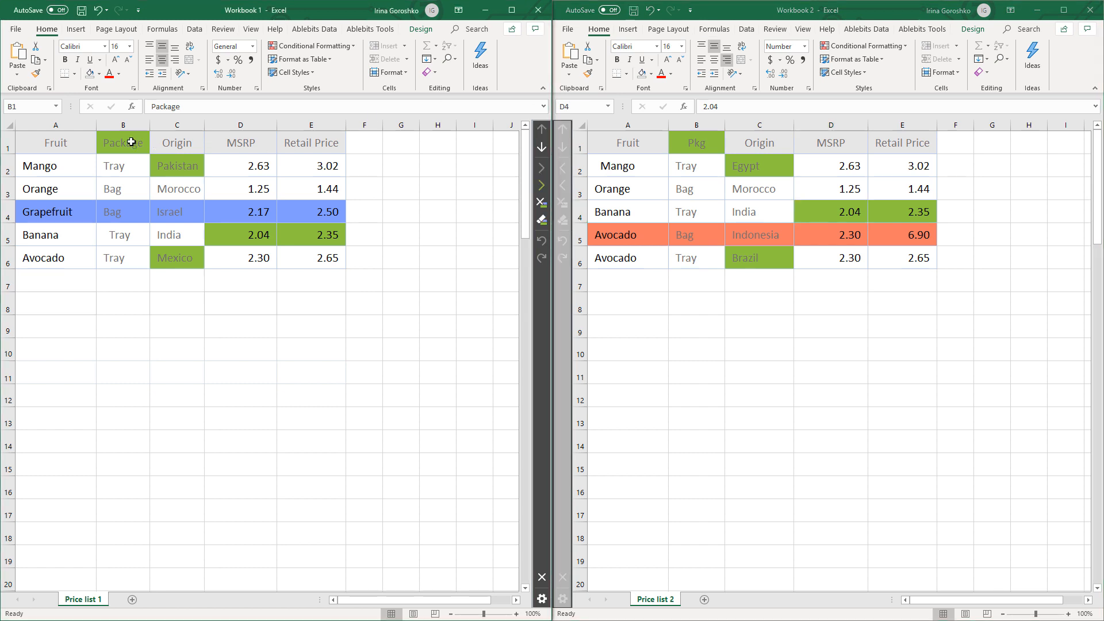
{"action": "left_click", "coordinate": [703, 141]}
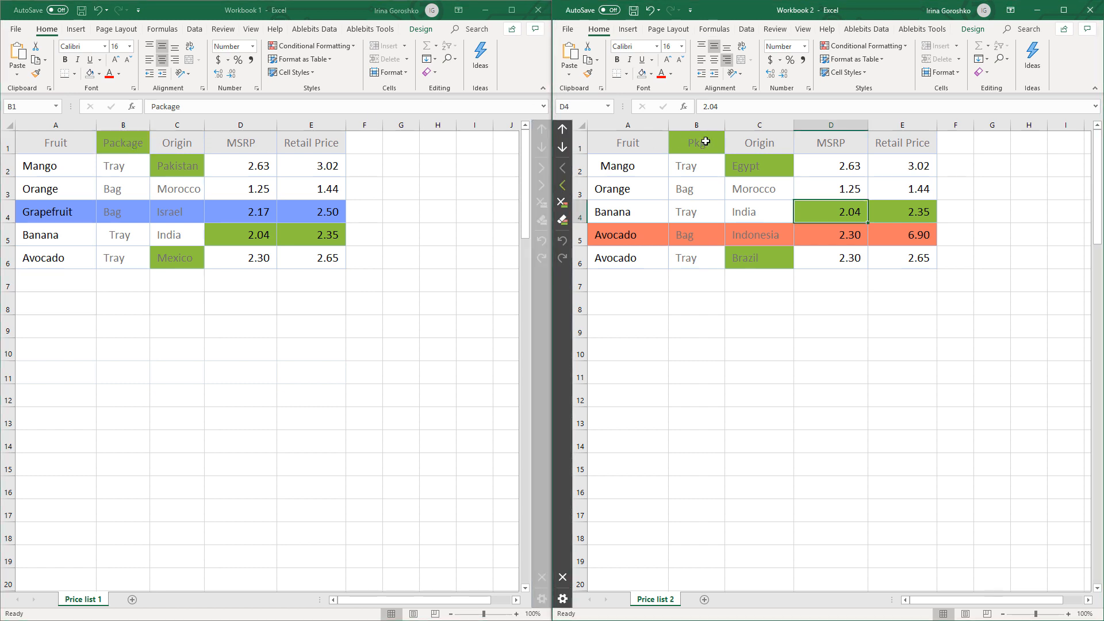
{"action": "left_click", "coordinate": [564, 149]}
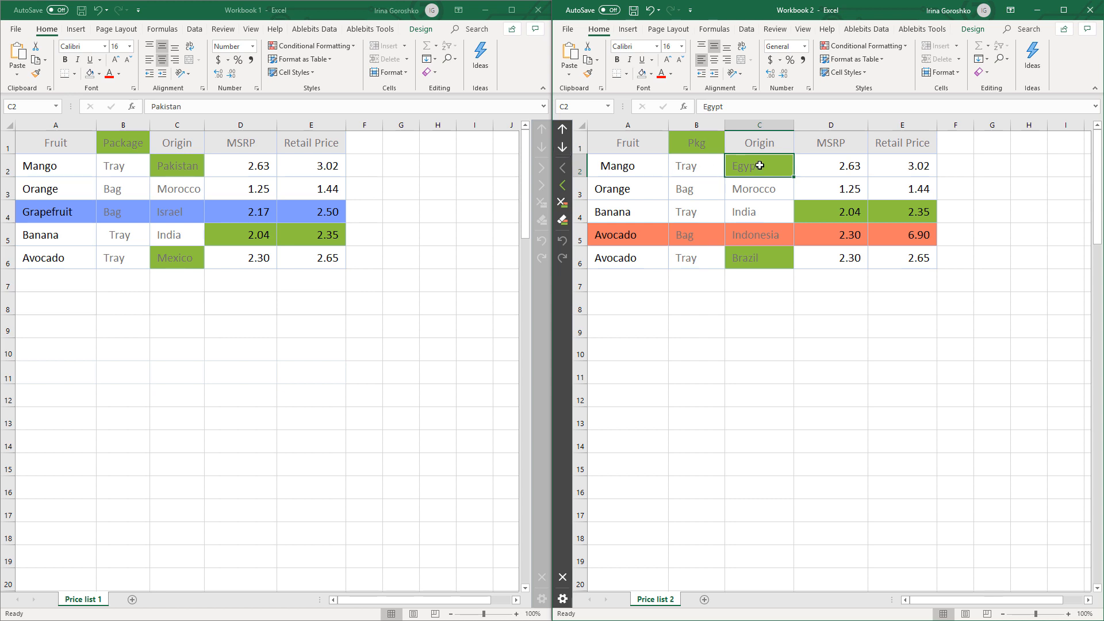
{"action": "left_click", "coordinate": [192, 168]}
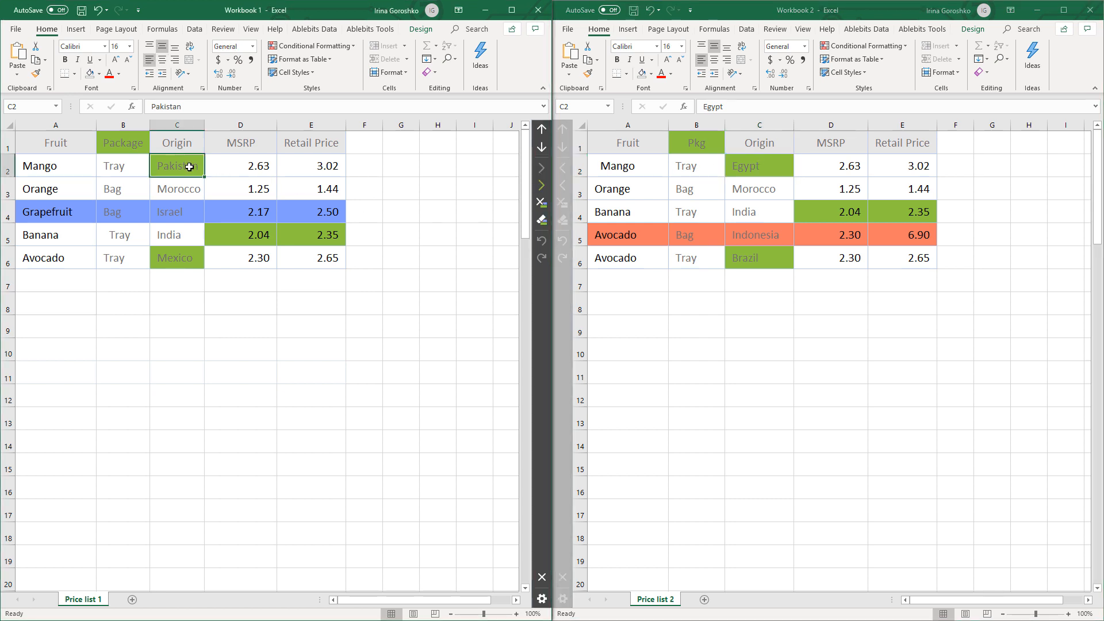
- Step forward through the remaining differences, comparing the Grapefruit, Banana and last Avocado rows in both sheets
{"action": "left_click", "coordinate": [547, 149]}
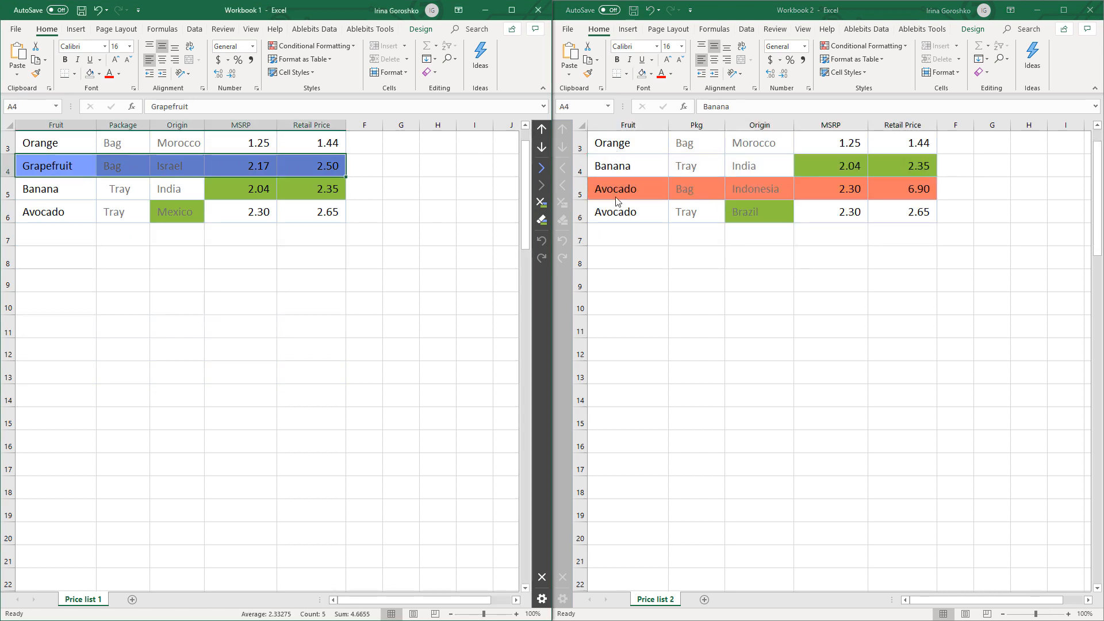
{"action": "left_click", "coordinate": [816, 165]}
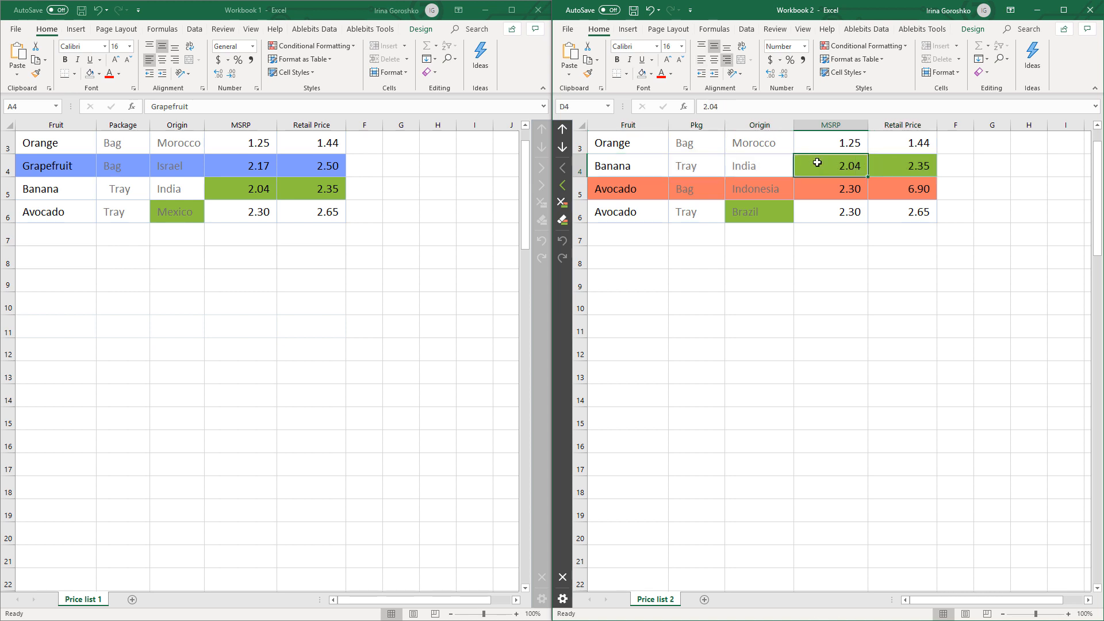
{"action": "left_click", "coordinate": [563, 148]}
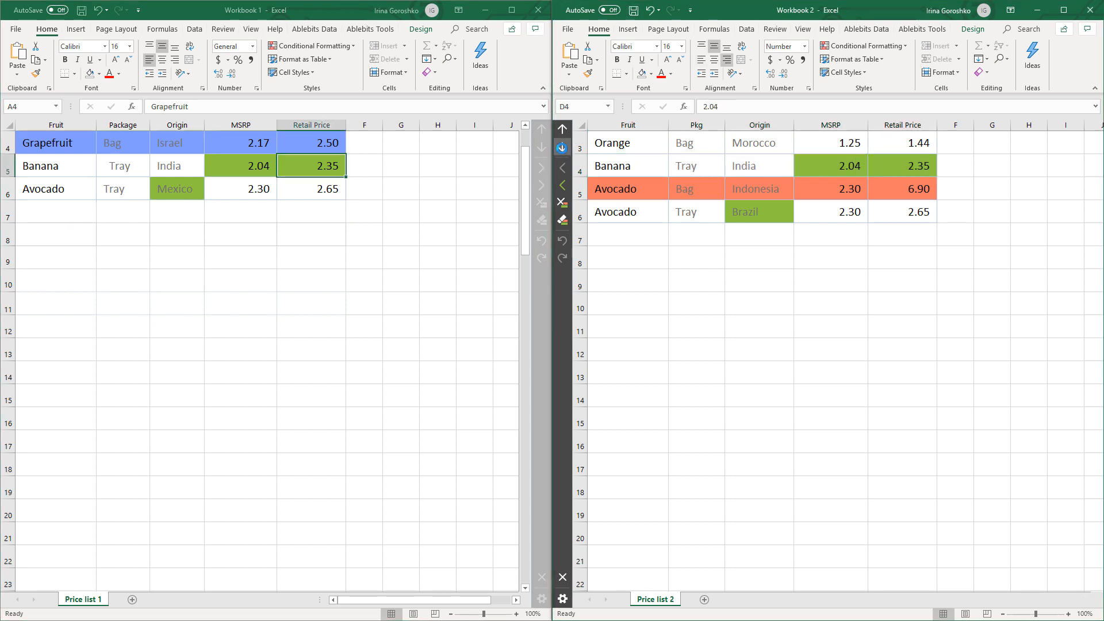
{"action": "left_click", "coordinate": [330, 168]}
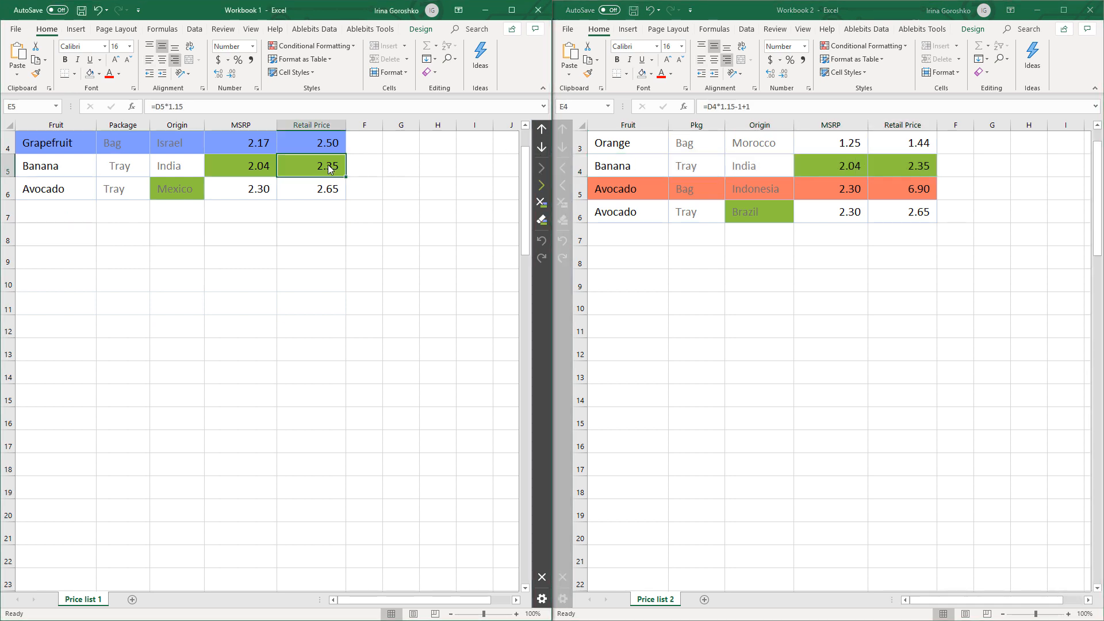
{"action": "left_click", "coordinate": [541, 147]}
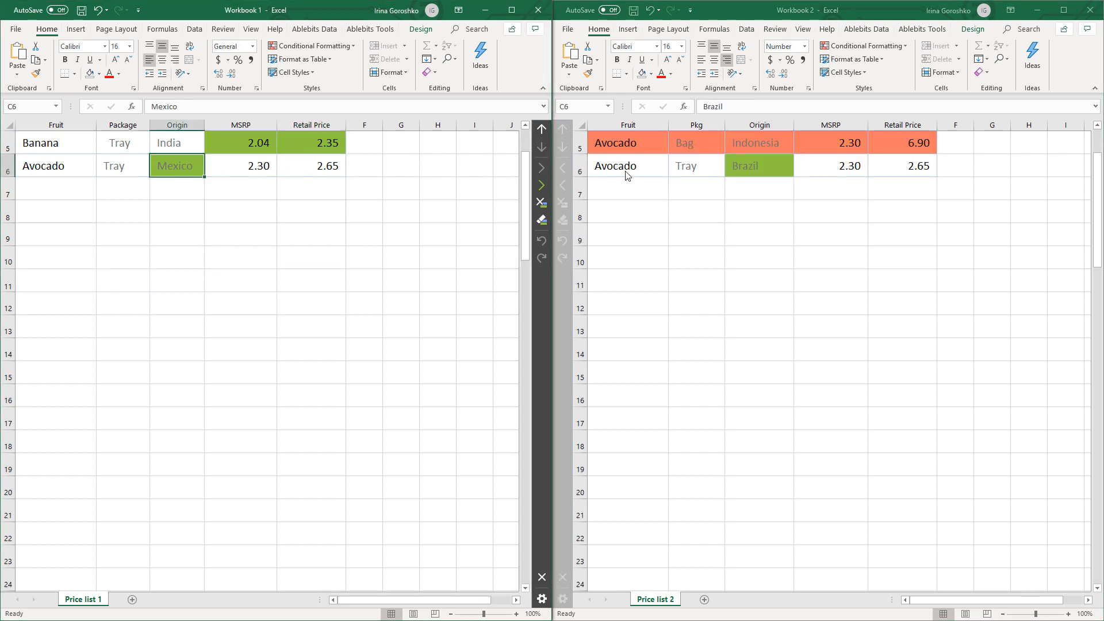
{"action": "left_click", "coordinate": [763, 159]}
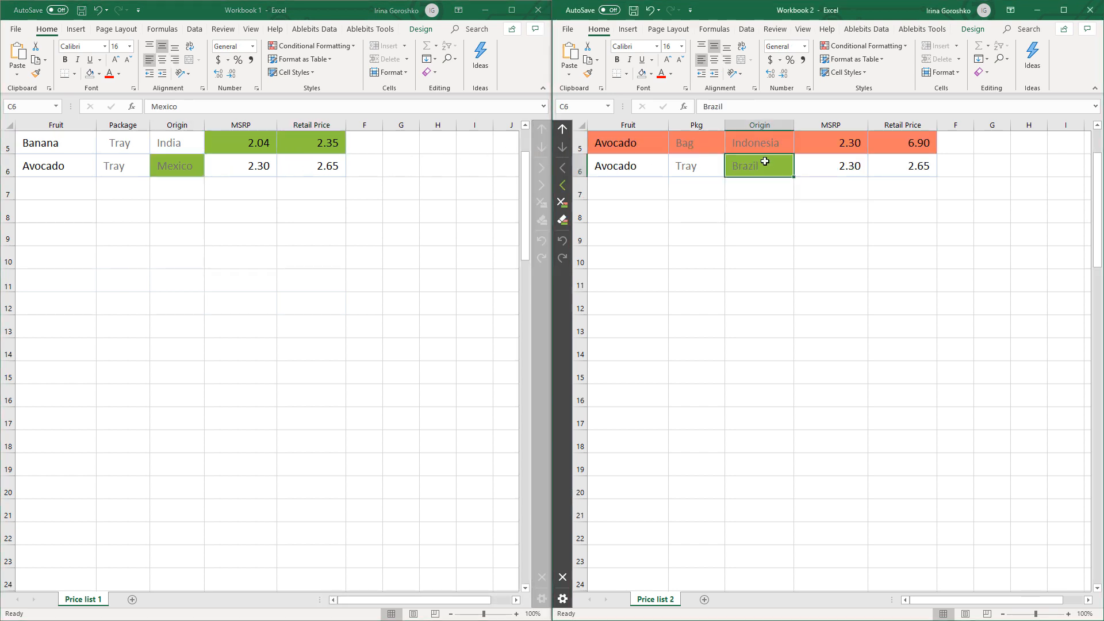
- Step back through the differences in Price list 2 up to Mango's Origin cell
{"action": "left_click", "coordinate": [562, 131]}
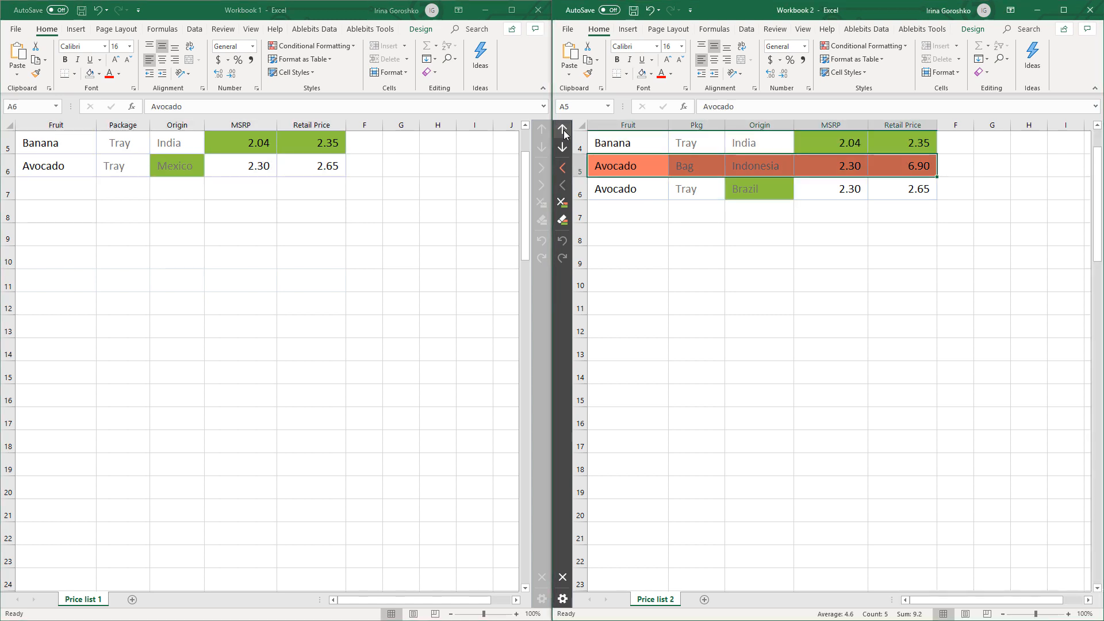
{"action": "left_click", "coordinate": [563, 131]}
{"action": "left_click", "coordinate": [562, 131]}
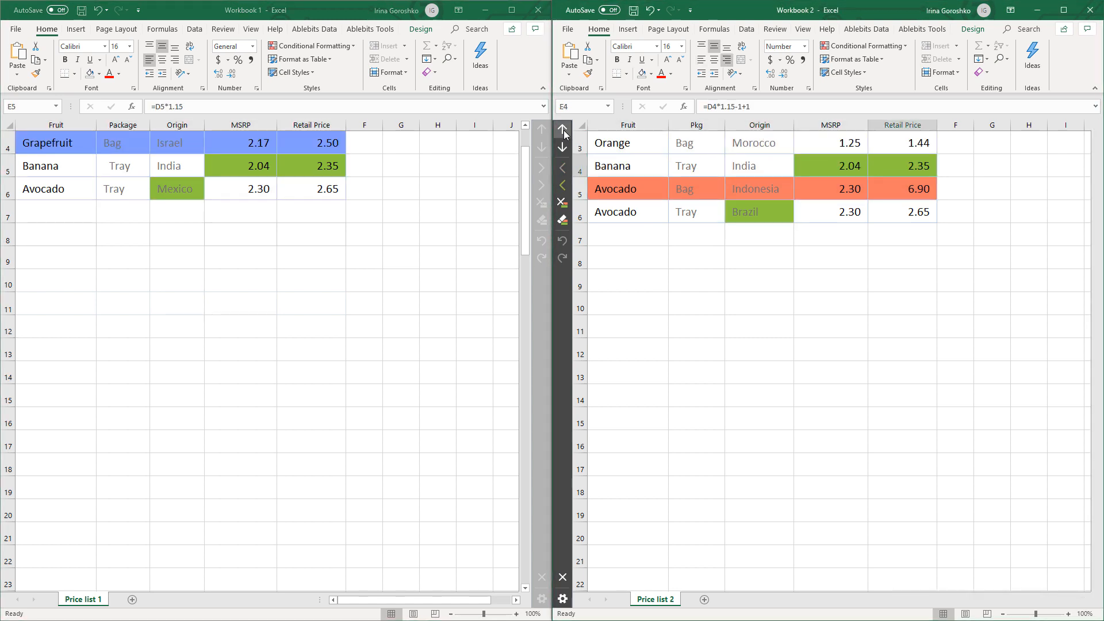
{"action": "left_click", "coordinate": [562, 132]}
{"action": "left_click", "coordinate": [563, 131]}
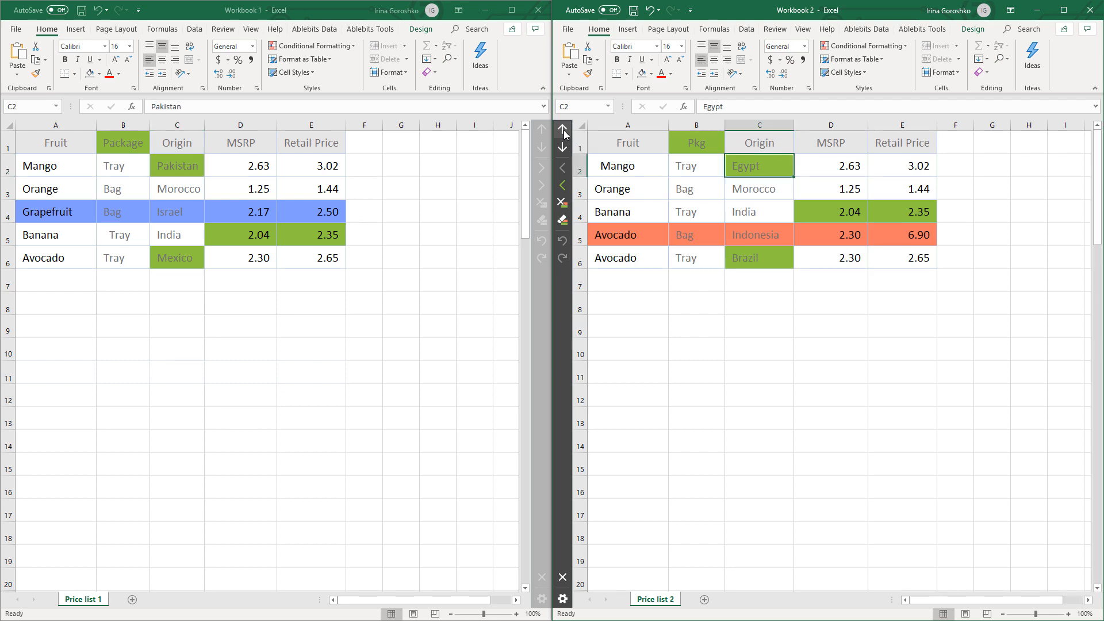
- Check which sorting, filtering and other data commands are available in both workbooks during the review
{"action": "left_click", "coordinate": [747, 30]}
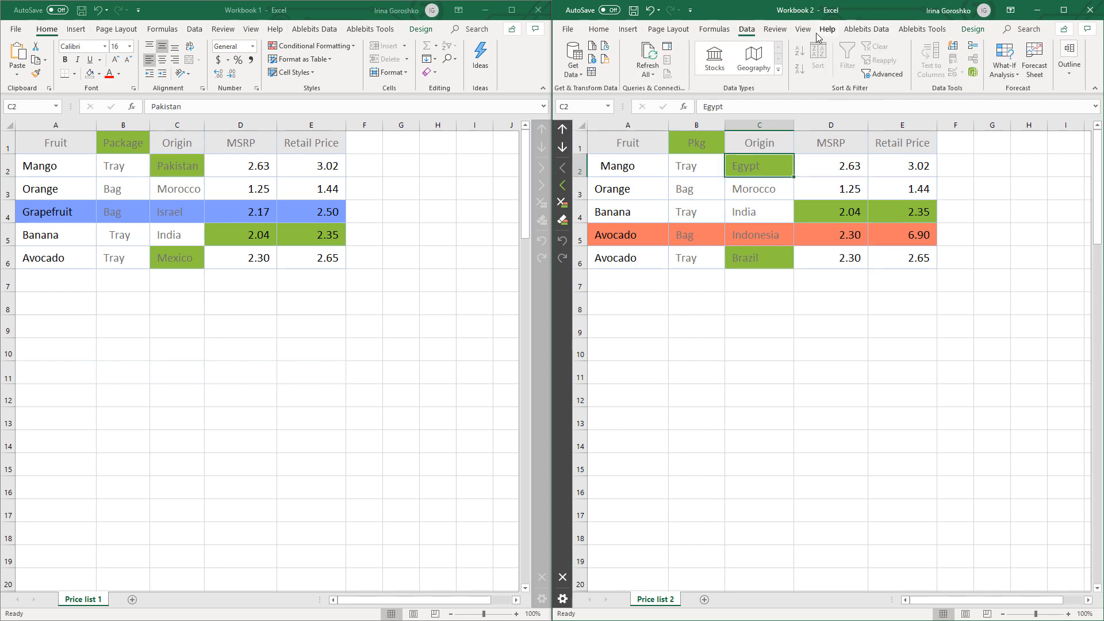
{"action": "left_click", "coordinate": [196, 33]}
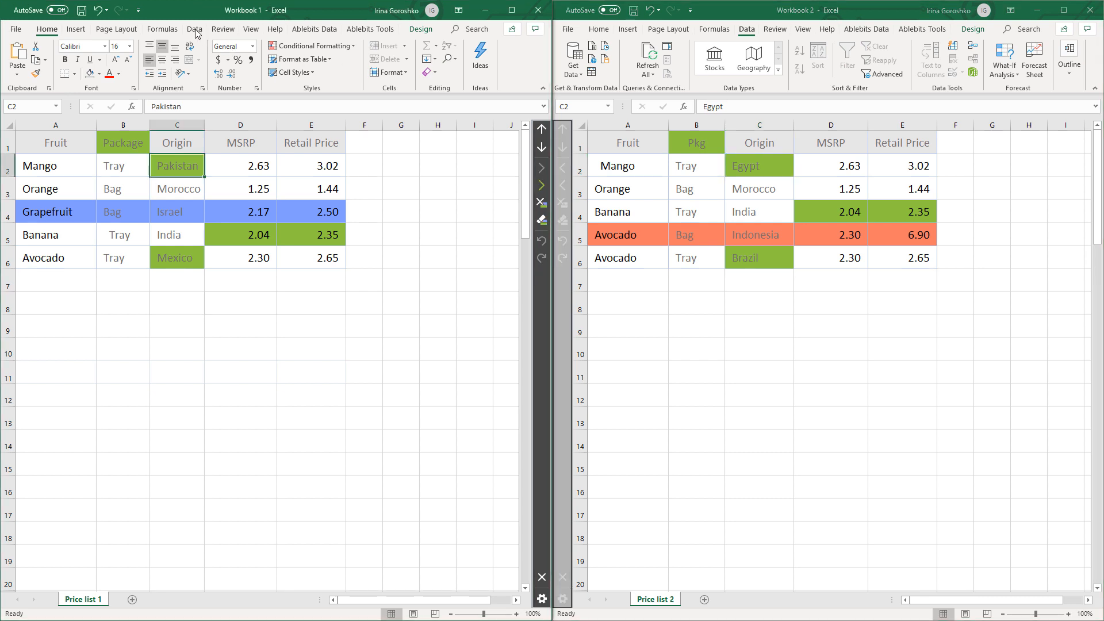
{"action": "left_click", "coordinate": [195, 29]}
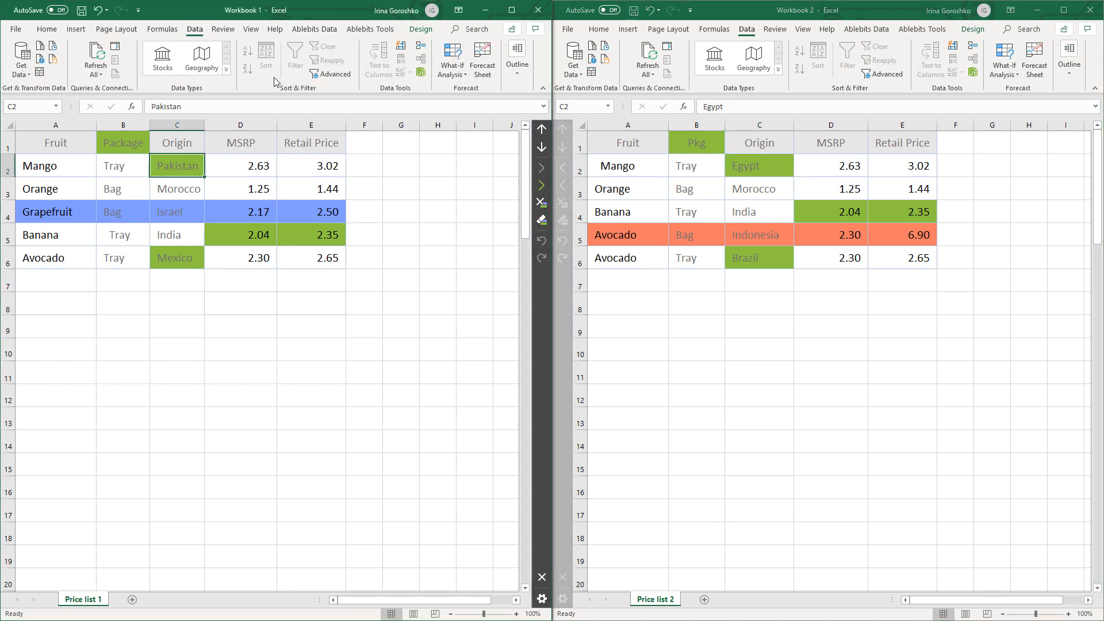
- Check the insert and delete options for the MSRP column and row 3 in Price list 1 and the Pkg column in Price list 2
{"action": "left_click", "coordinate": [250, 124]}
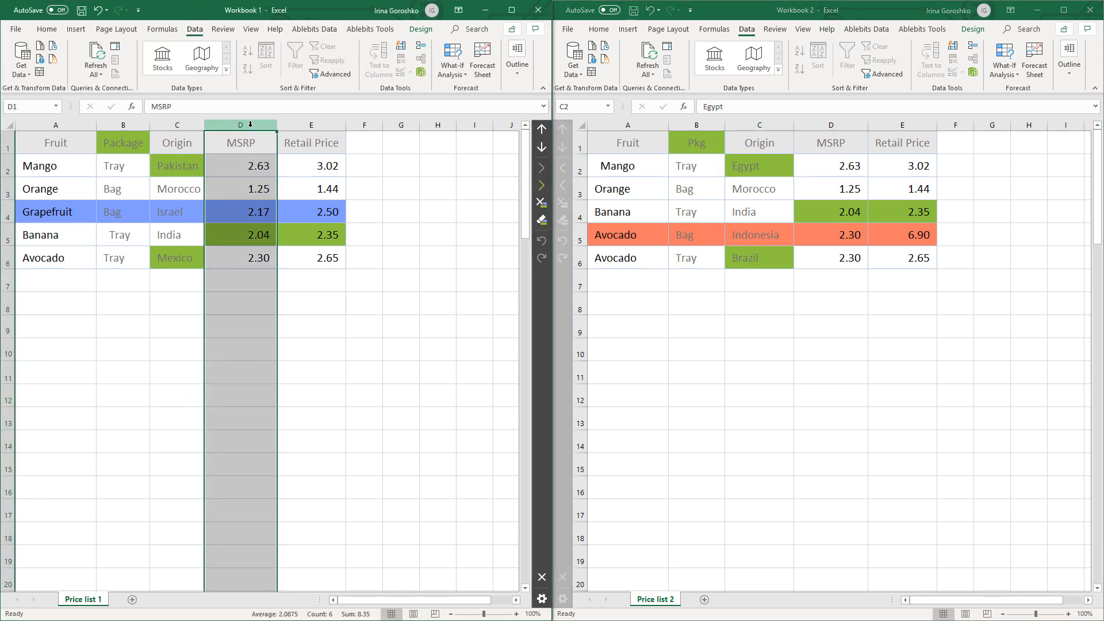
{"action": "right_click", "coordinate": [250, 125]}
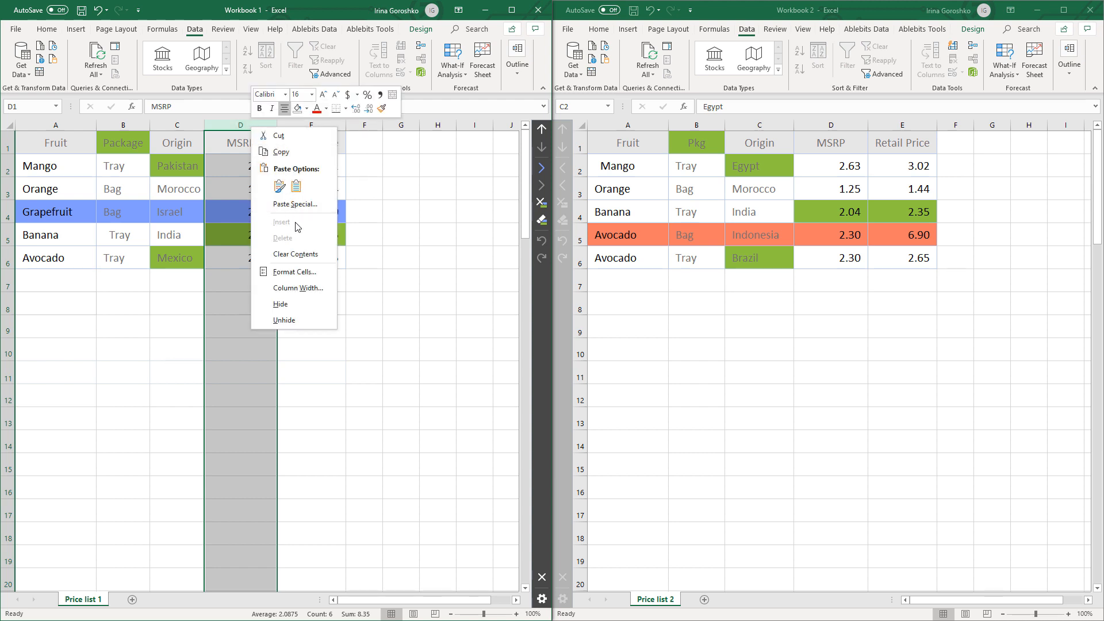
{"action": "left_click", "coordinate": [35, 194]}
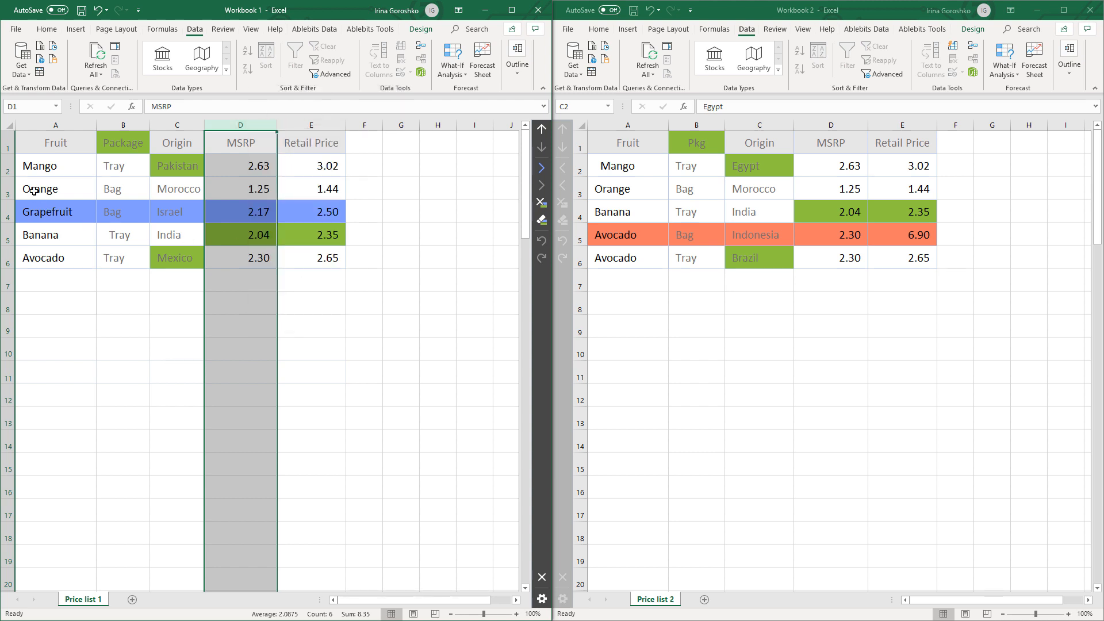
{"action": "left_click", "coordinate": [9, 188]}
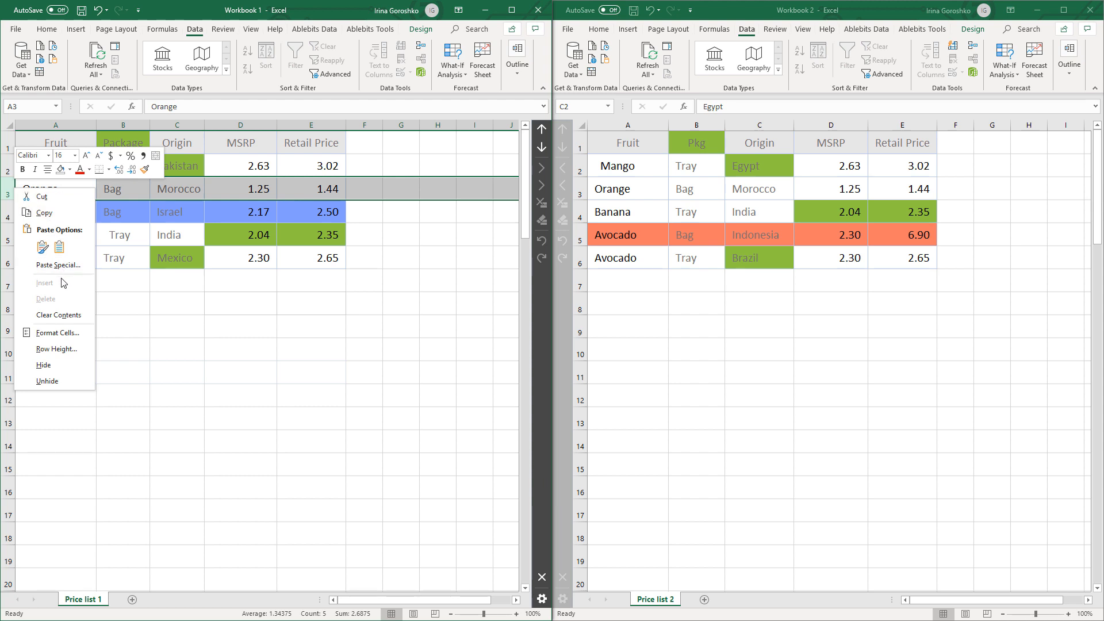
{"action": "left_click", "coordinate": [712, 119]}
{"action": "right_click", "coordinate": [705, 126]}
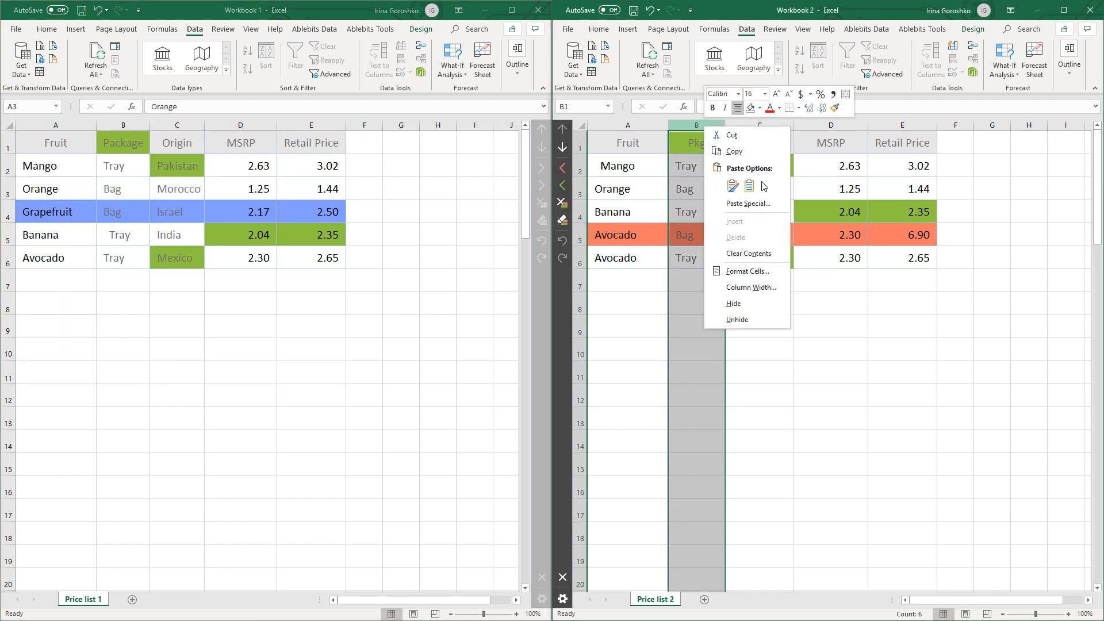
- Check the insert and delete options for the empty row 7 in Price list 2
{"action": "key", "text": "Escape"}
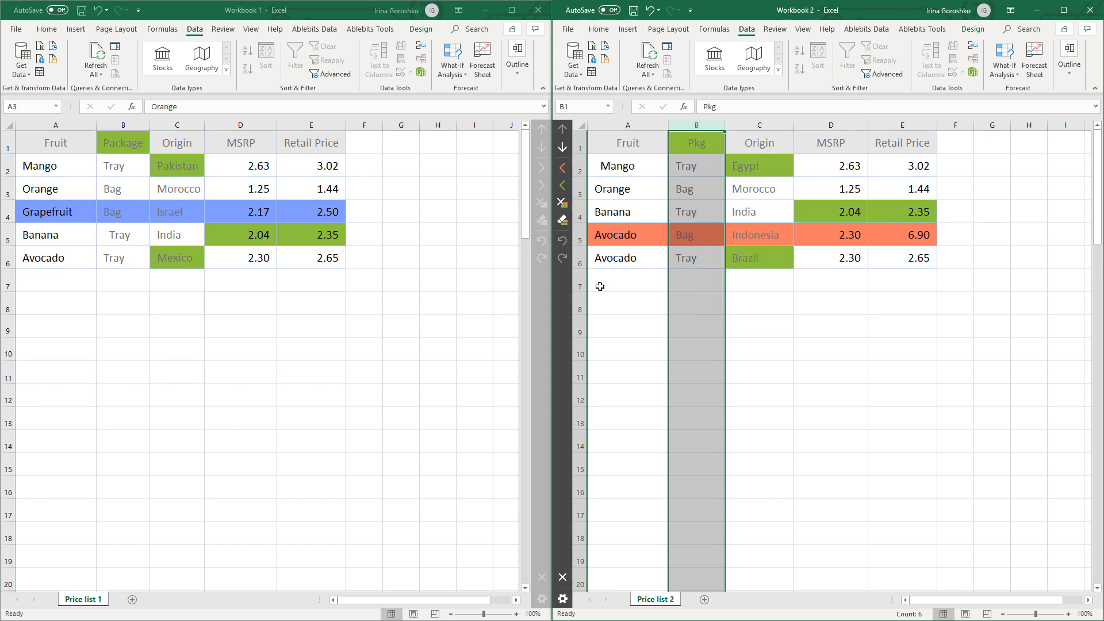
{"action": "left_click", "coordinate": [580, 286]}
{"action": "right_click", "coordinate": [579, 285]}
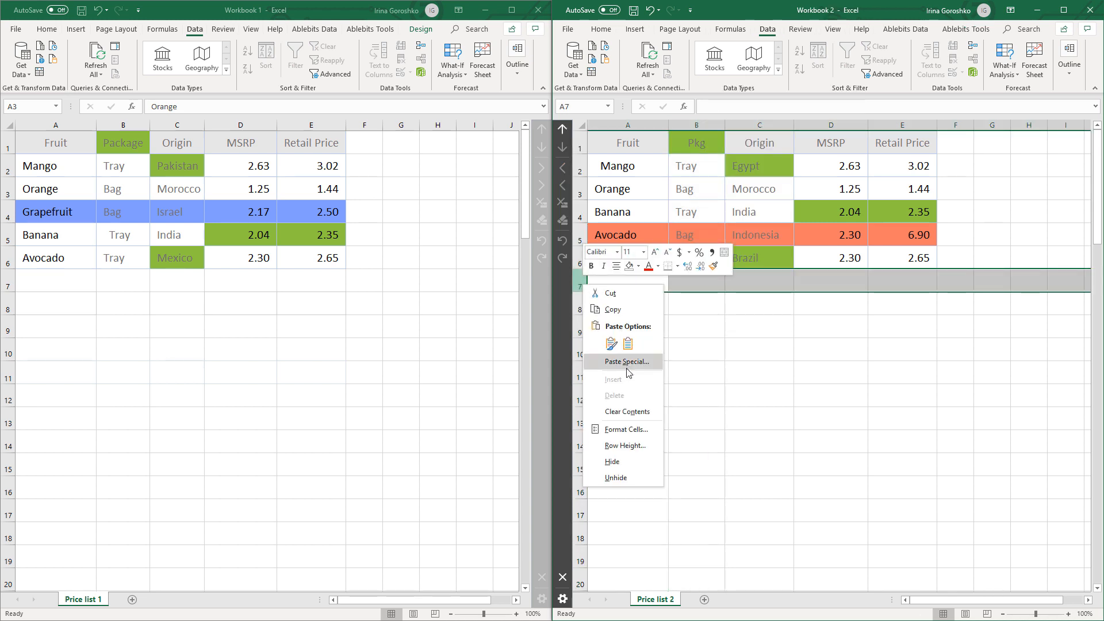
{"action": "key", "text": "Escape"}
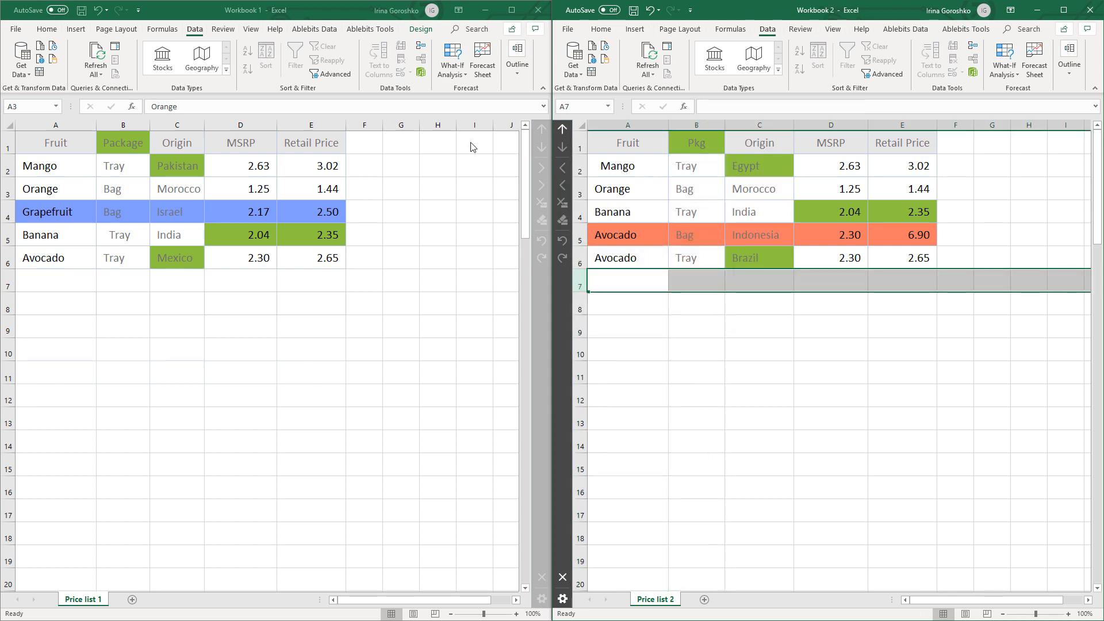
- Examine the blue Grapefruit row in Price list 1, including its Fruit and Package cells
{"action": "left_click", "coordinate": [61, 211]}
{"action": "left_click", "coordinate": [58, 212]}
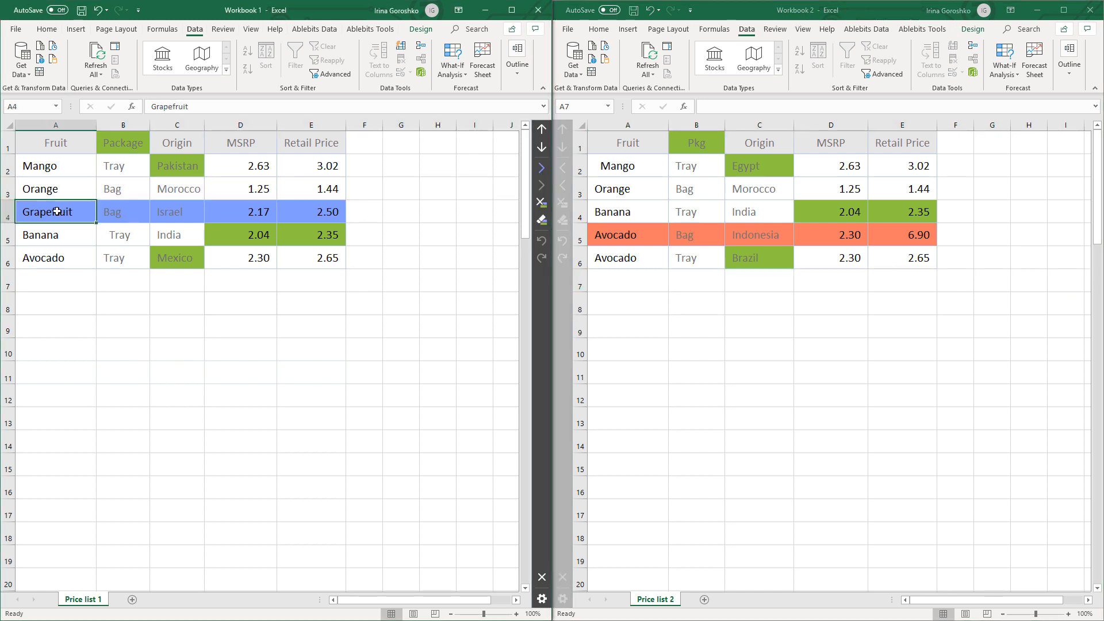
{"action": "left_click", "coordinate": [124, 211]}
{"action": "left_click", "coordinate": [196, 211]}
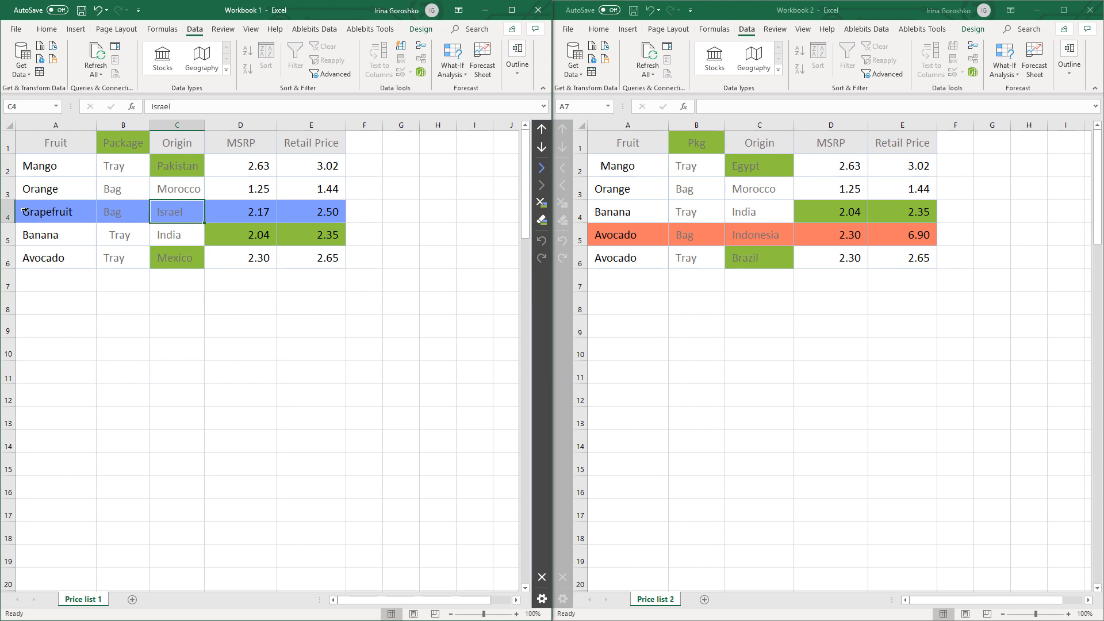
{"action": "left_click_drag", "start_coordinate": [25, 212], "coordinate": [132, 209]}
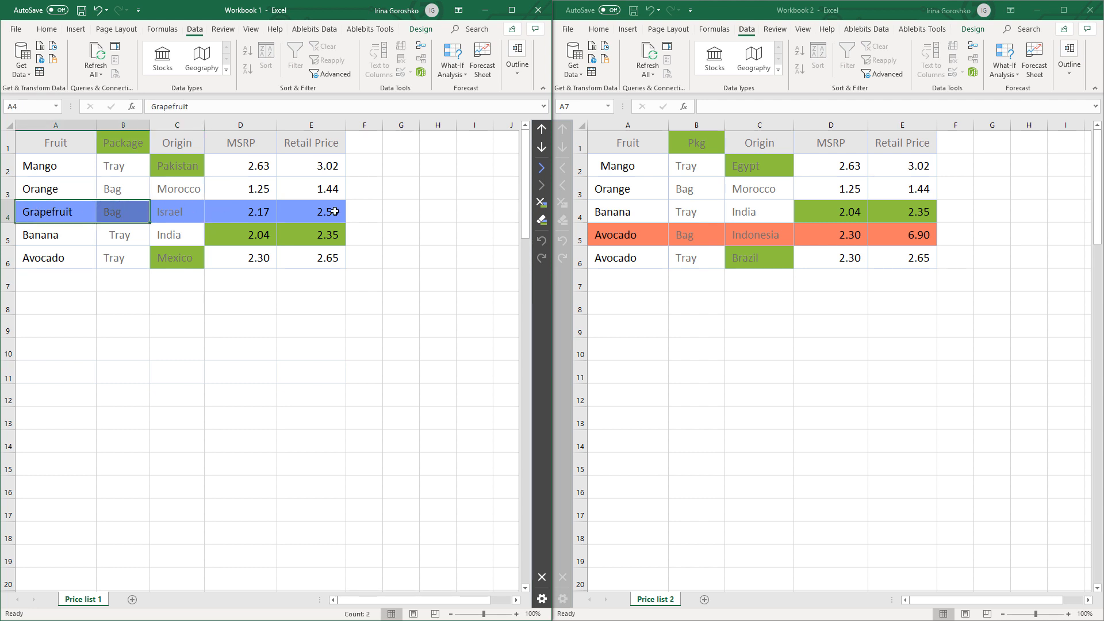
- Look for Grapefruit in the Fruit column of Price list 2, then review the Fruit and Package key columns in Price list 1
{"action": "left_click", "coordinate": [657, 172]}
{"action": "left_click", "coordinate": [652, 190]}
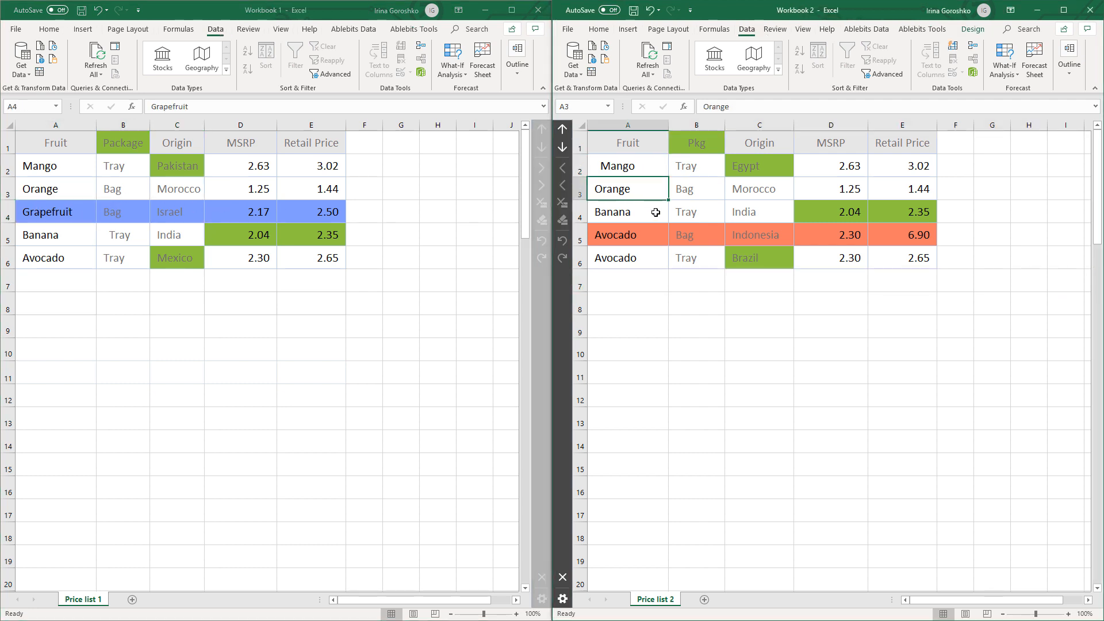
{"action": "left_click", "coordinate": [655, 219]}
{"action": "left_click", "coordinate": [654, 234]}
{"action": "left_click", "coordinate": [652, 257]}
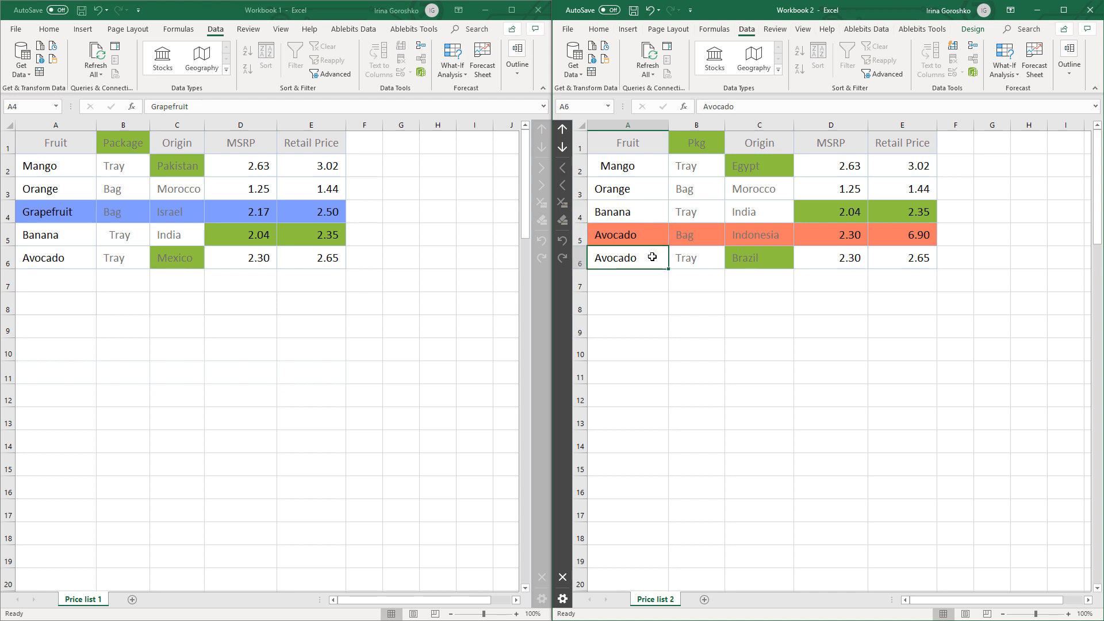
{"action": "left_click", "coordinate": [63, 214]}
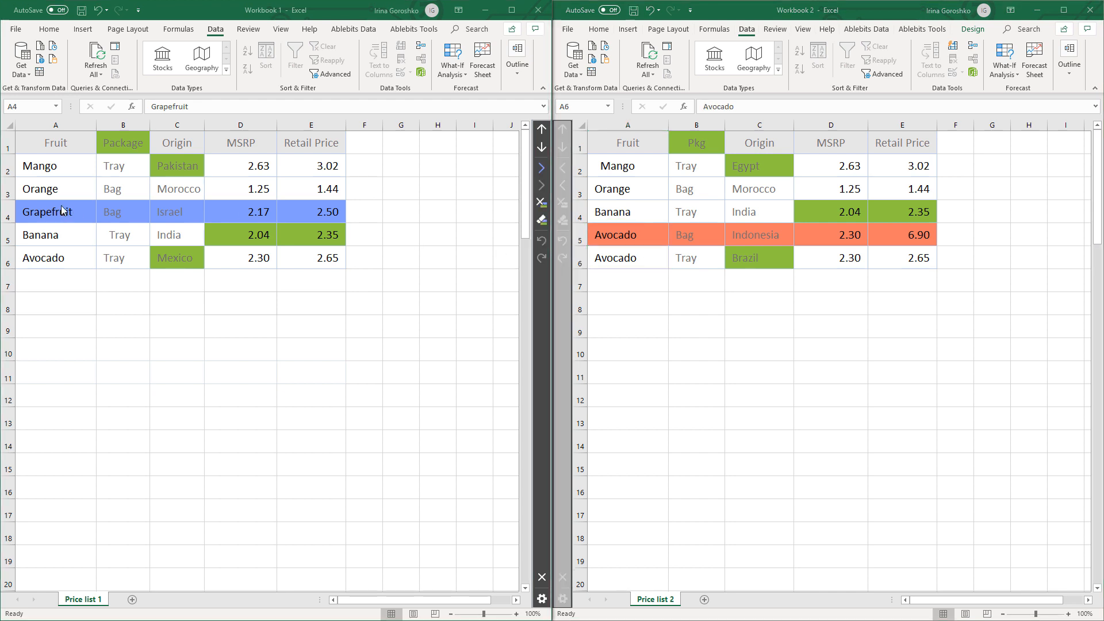
{"action": "left_click_drag", "start_coordinate": [64, 121], "coordinate": [128, 123]}
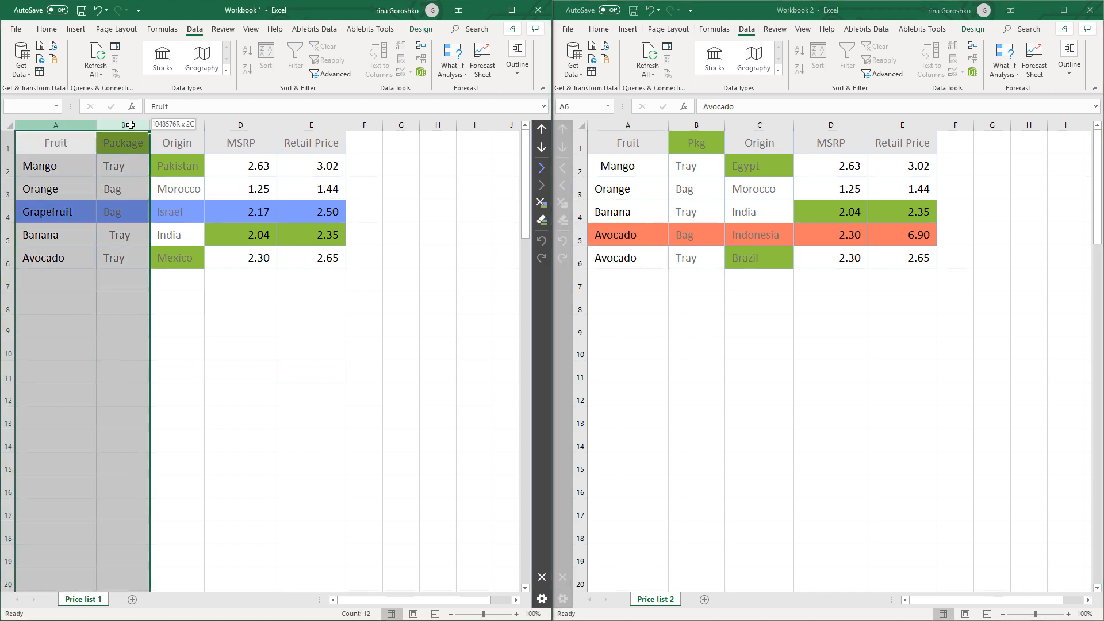
{"action": "left_click", "coordinate": [127, 215]}
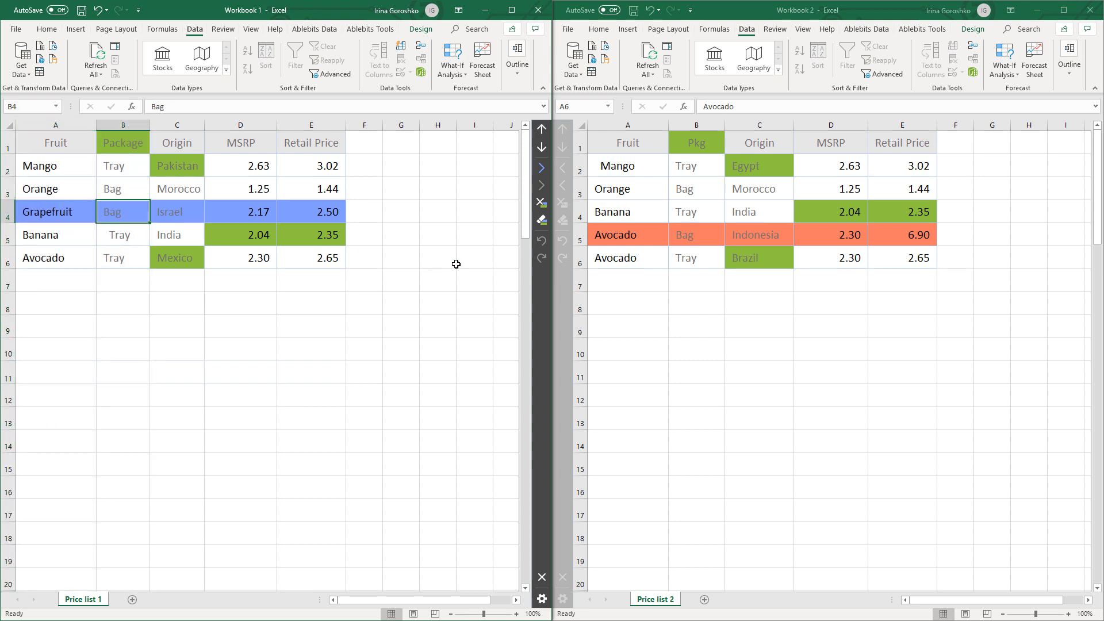
- Examine the red Avocado row in Price list 2 and compare the Avocado Tray key cells in both sheets
{"action": "left_click", "coordinate": [626, 238]}
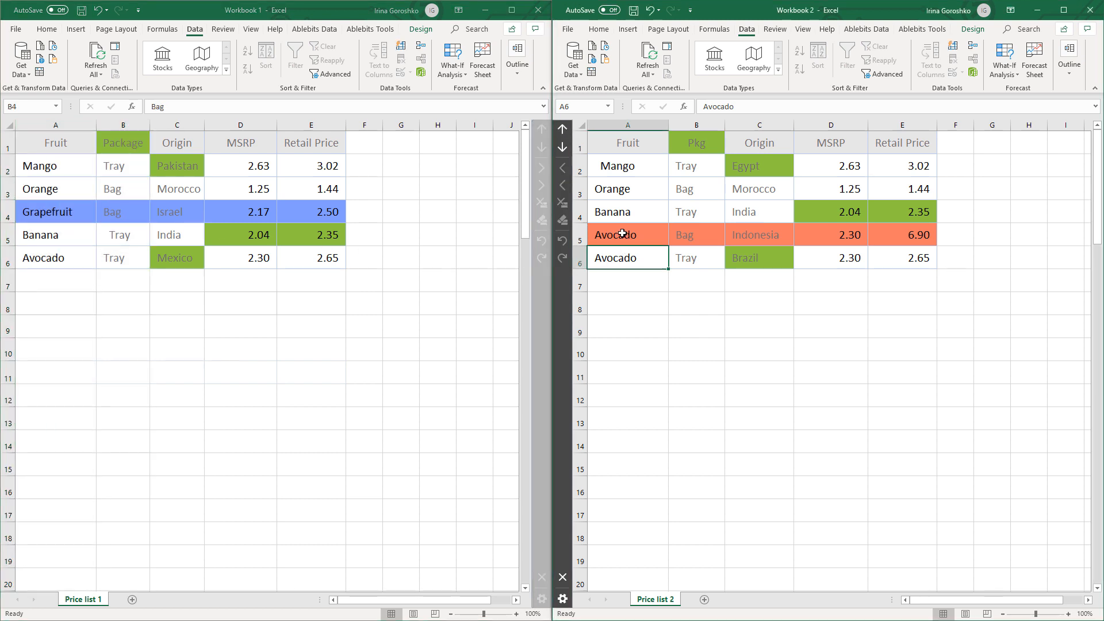
{"action": "left_click_drag", "start_coordinate": [627, 238], "coordinate": [919, 234]}
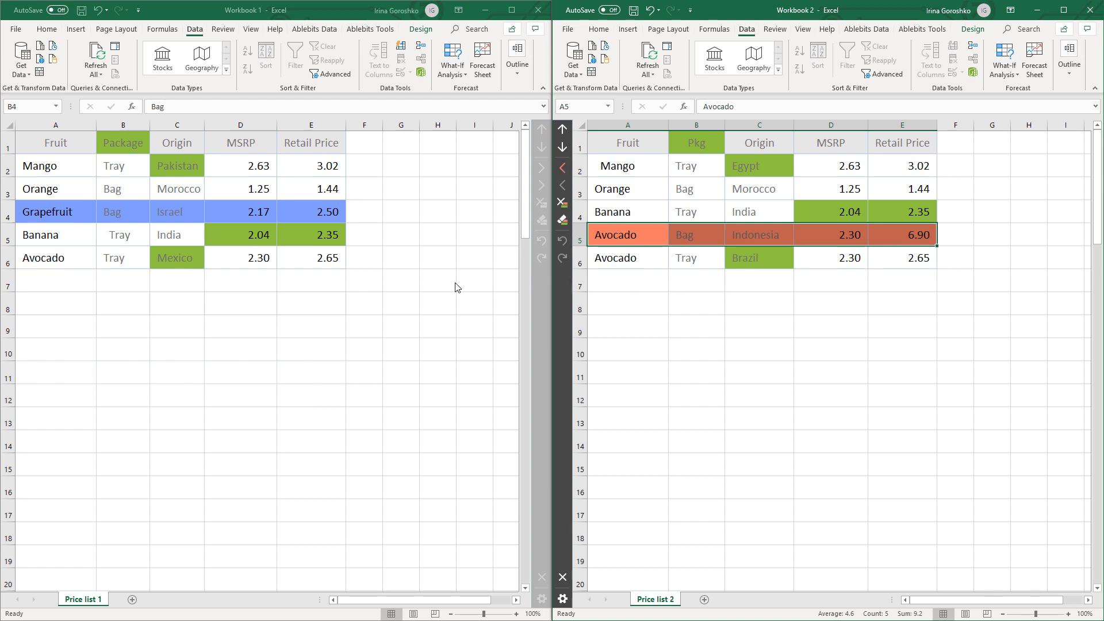
{"action": "left_click", "coordinate": [124, 280]}
{"action": "left_click_drag", "start_coordinate": [46, 261], "coordinate": [129, 262]}
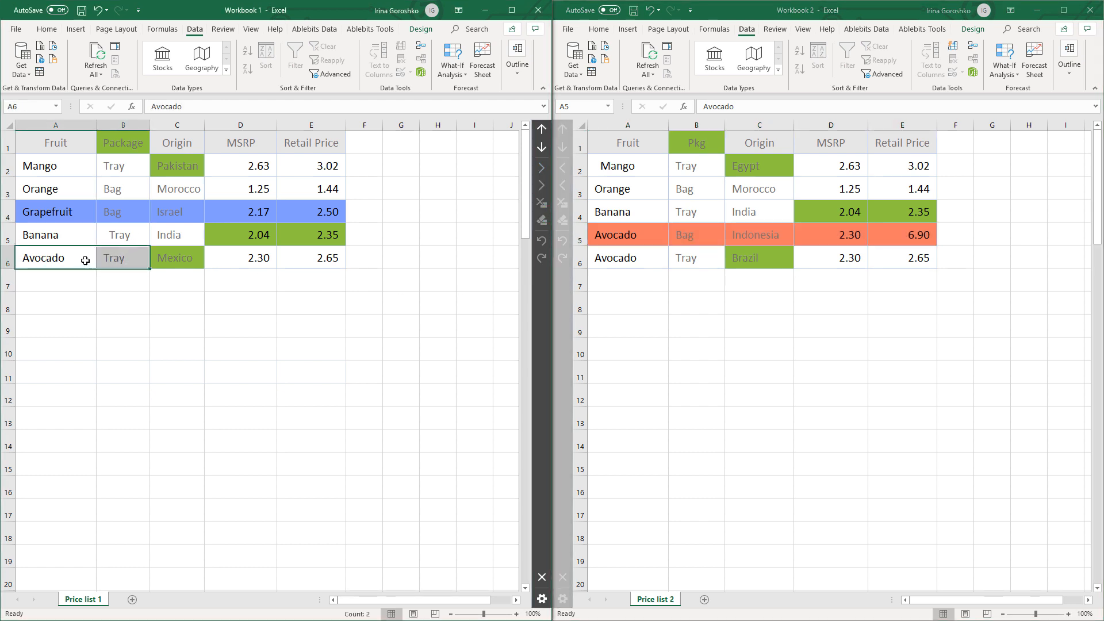
{"action": "left_click", "coordinate": [130, 259]}
{"action": "left_click", "coordinate": [633, 264]}
{"action": "left_click_drag", "start_coordinate": [633, 265], "coordinate": [710, 258]}
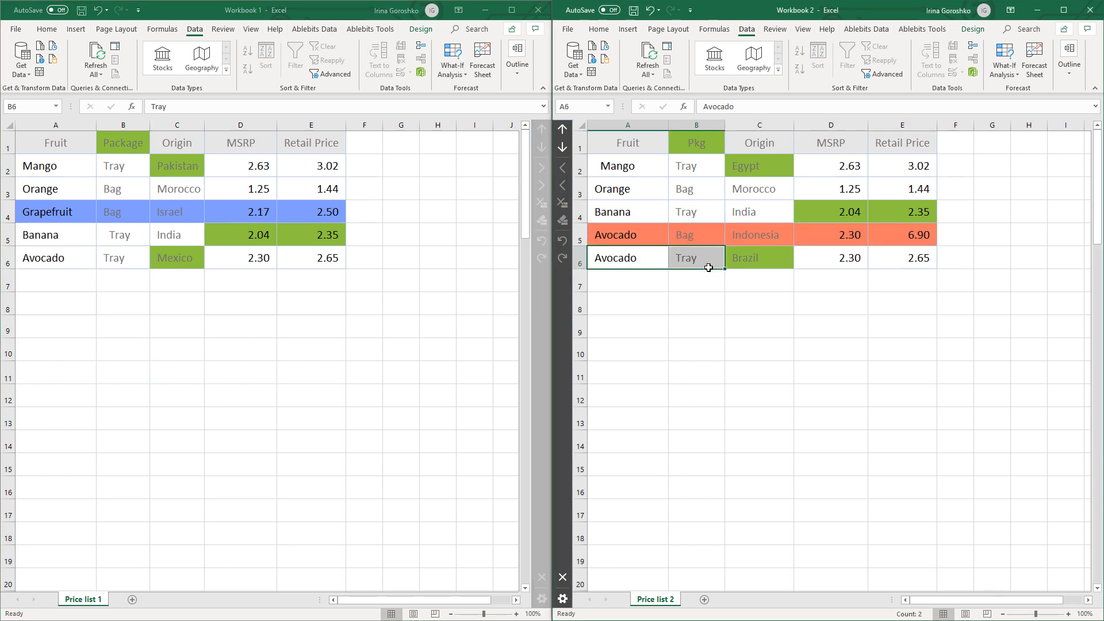
- Check the red Avocado row in Price list 2 against the Avocado row in Price list 1
{"action": "left_click_drag", "start_coordinate": [638, 240], "coordinate": [914, 236]}
{"action": "left_click", "coordinate": [915, 236]}
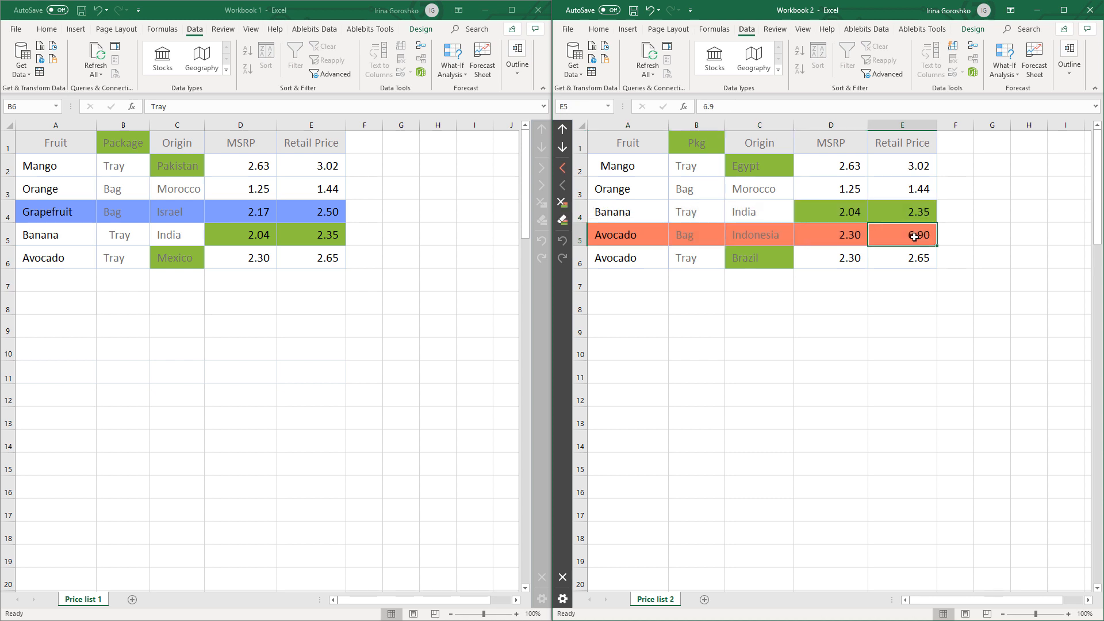
{"action": "left_click", "coordinate": [71, 261]}
{"action": "left_click", "coordinate": [637, 237]}
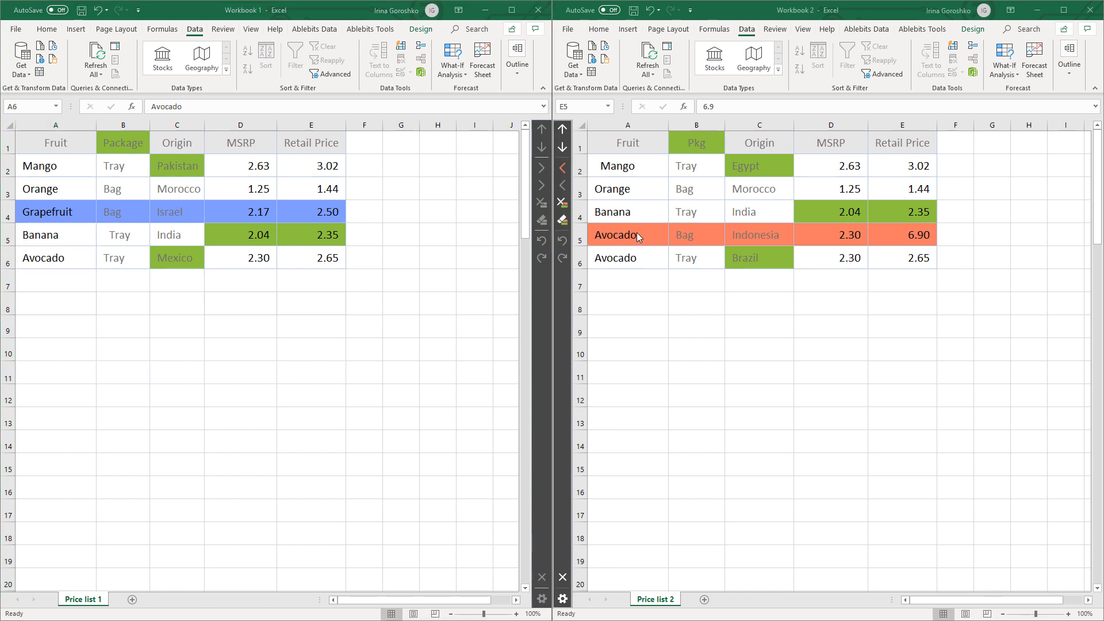
- Examine the green difference cells, comparing Mango's key cells and Origin values in both sheets
{"action": "left_click", "coordinate": [262, 233]}
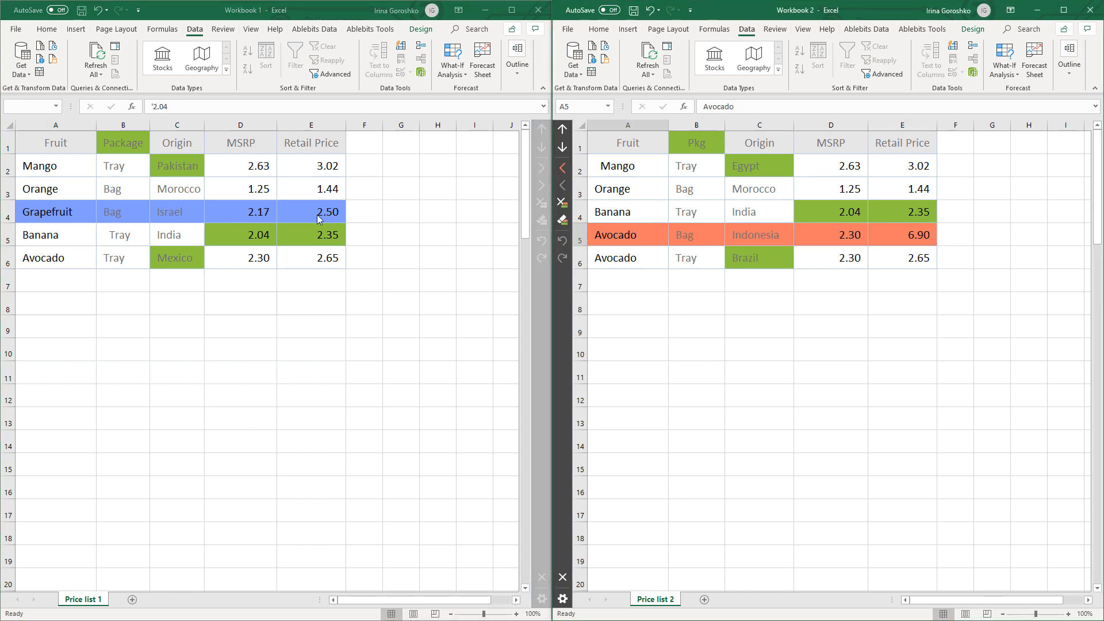
{"action": "left_click", "coordinate": [181, 164]}
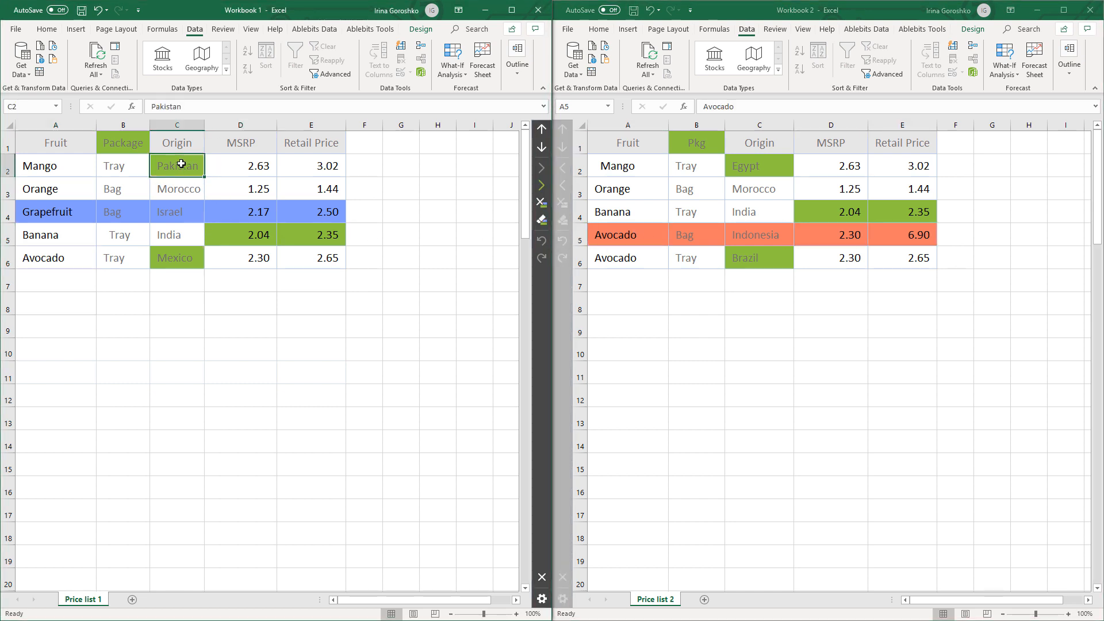
{"action": "left_click", "coordinate": [754, 167]}
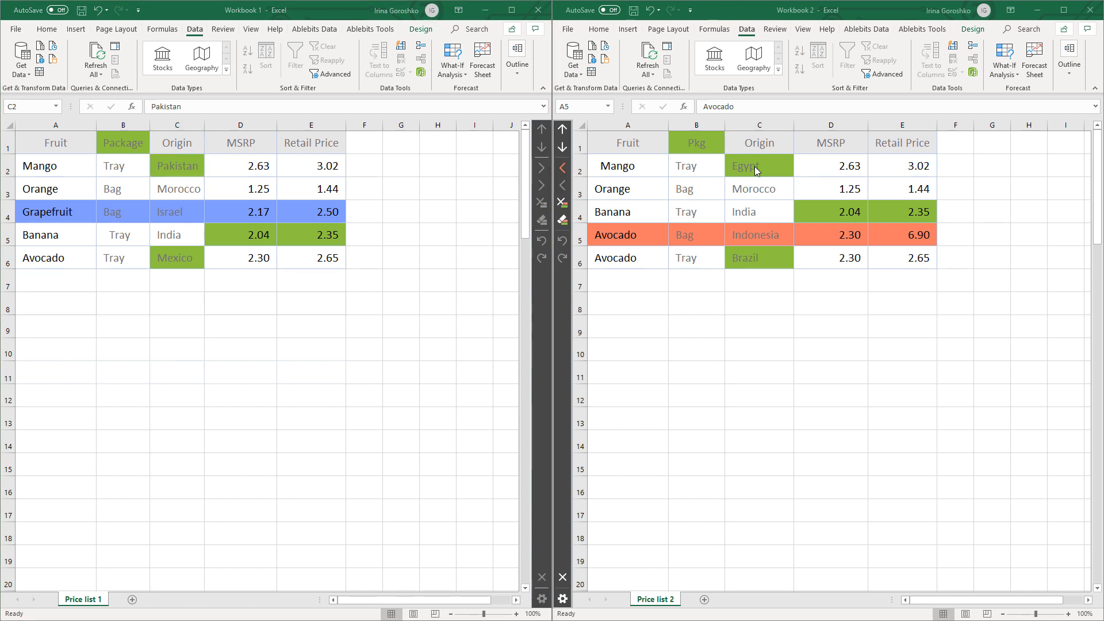
{"action": "left_click_drag", "start_coordinate": [700, 168], "coordinate": [645, 171]}
{"action": "left_click", "coordinate": [626, 171]}
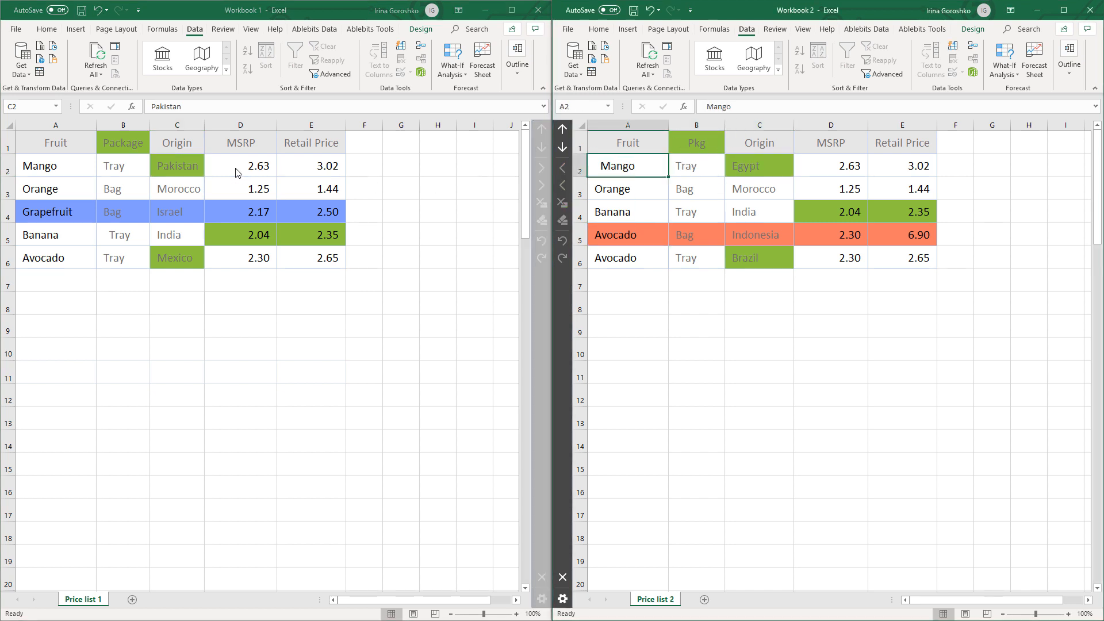
{"action": "left_click", "coordinate": [131, 166]}
{"action": "left_click", "coordinate": [80, 166]}
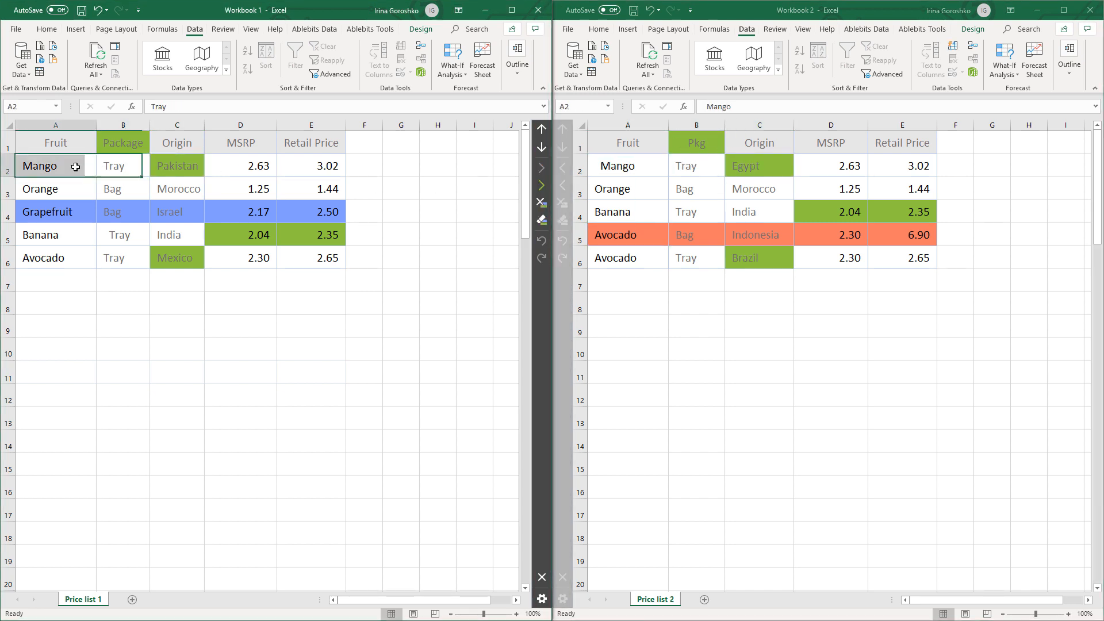
{"action": "left_click", "coordinate": [156, 167]}
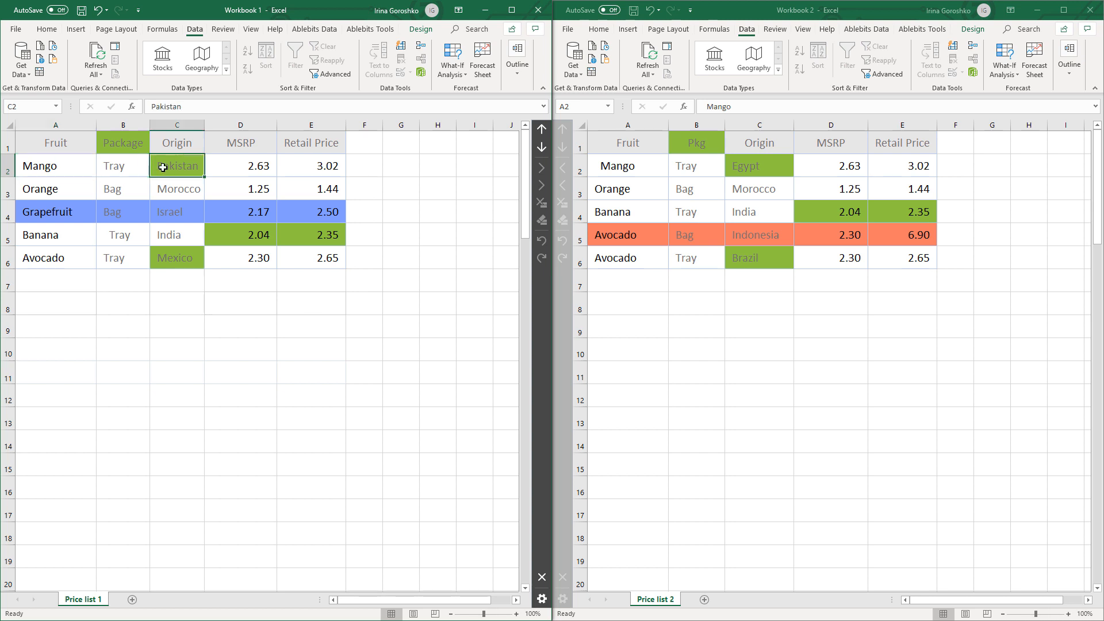
{"action": "left_click", "coordinate": [762, 168]}
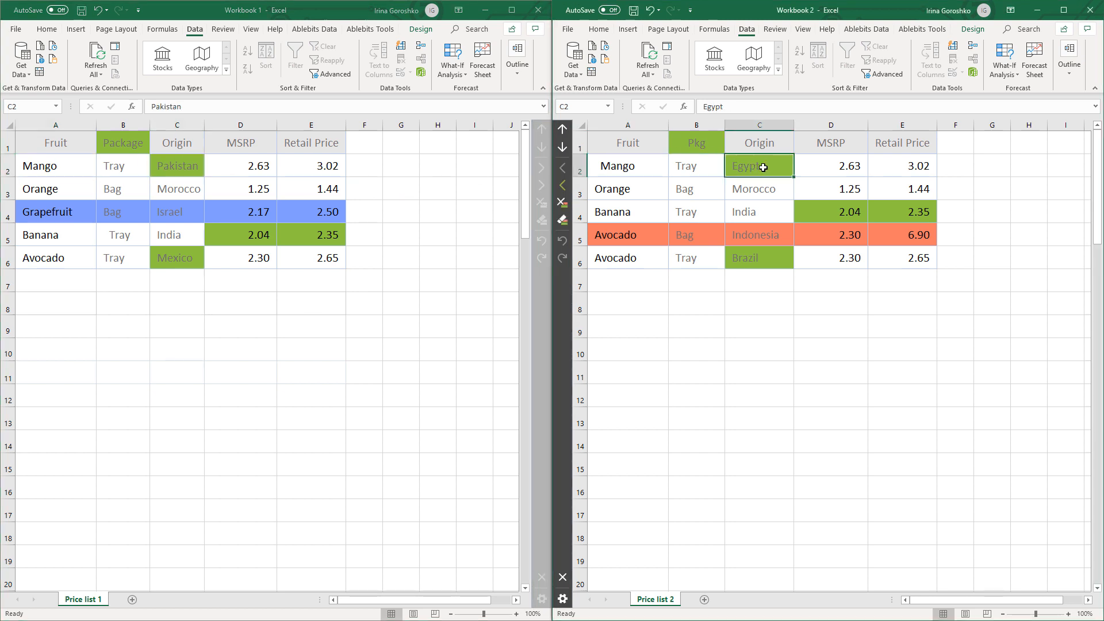
- Compare the Banana rows in both sheets by their Fruit and package key cells and green Retail Price cells
{"action": "left_click", "coordinate": [913, 216]}
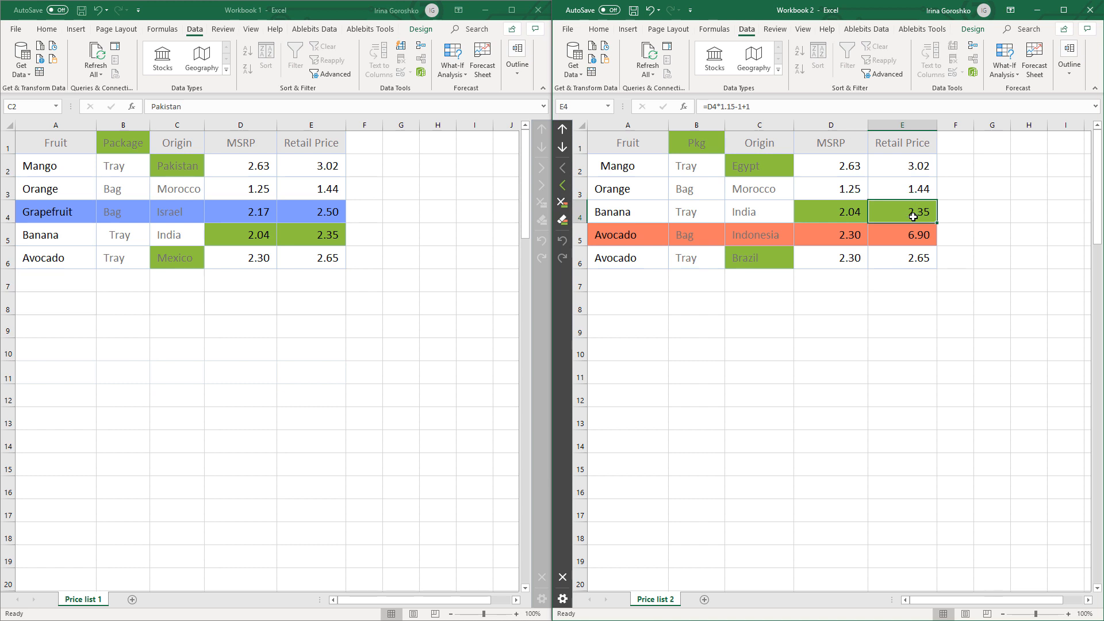
{"action": "left_click", "coordinate": [319, 236]}
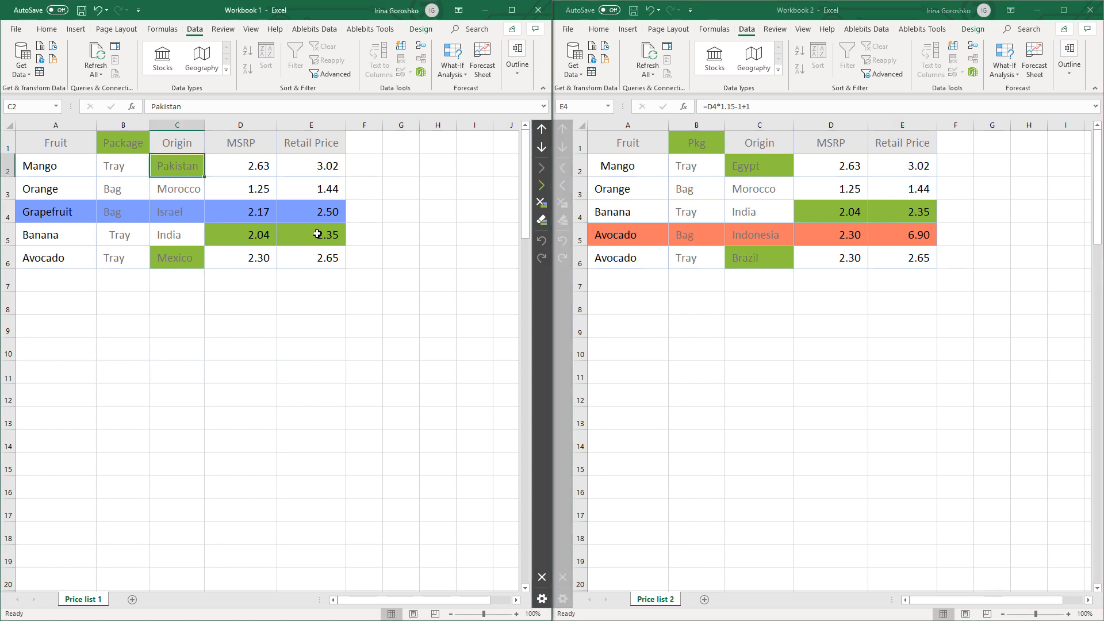
{"action": "left_click", "coordinate": [318, 234]}
{"action": "left_click", "coordinate": [66, 232]}
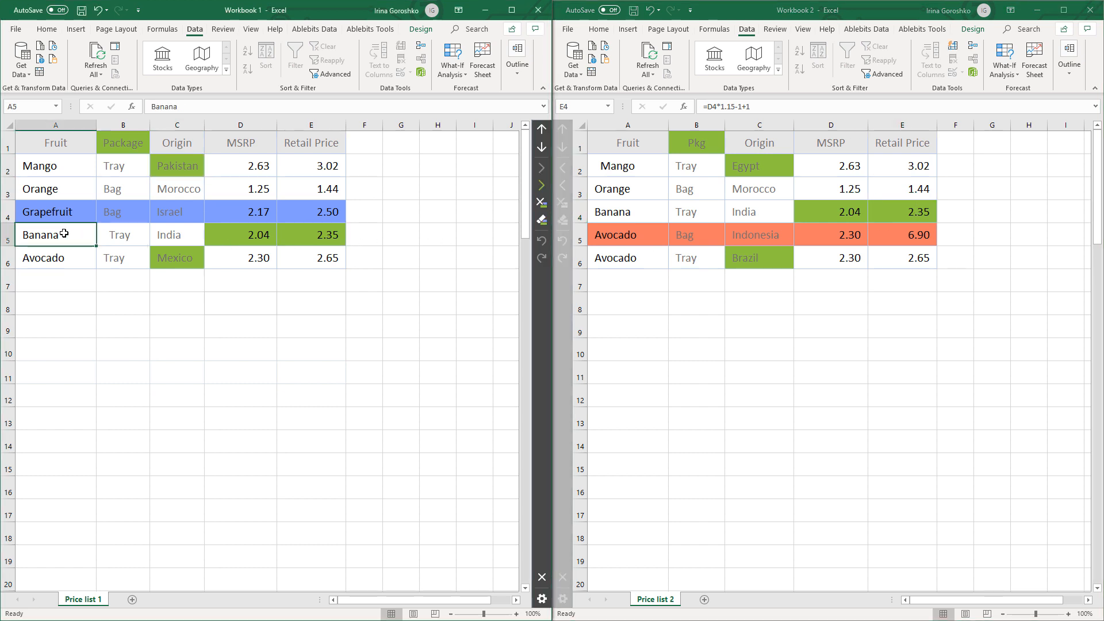
{"action": "left_click", "coordinate": [116, 239]}
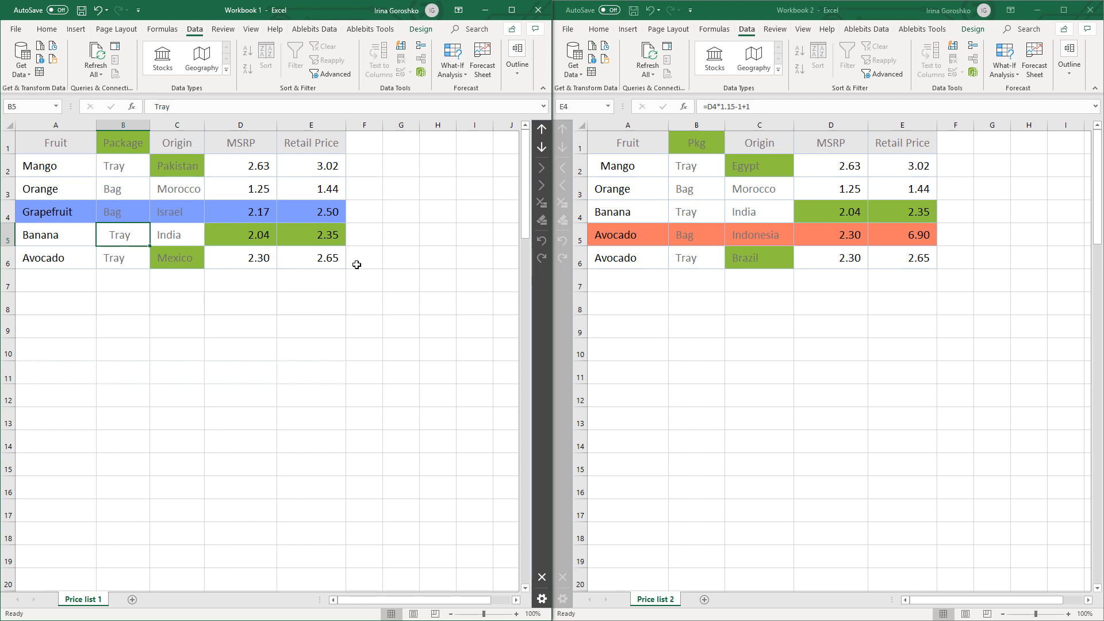
{"action": "left_click", "coordinate": [648, 216]}
{"action": "left_click", "coordinate": [643, 211]}
{"action": "left_click", "coordinate": [687, 212]}
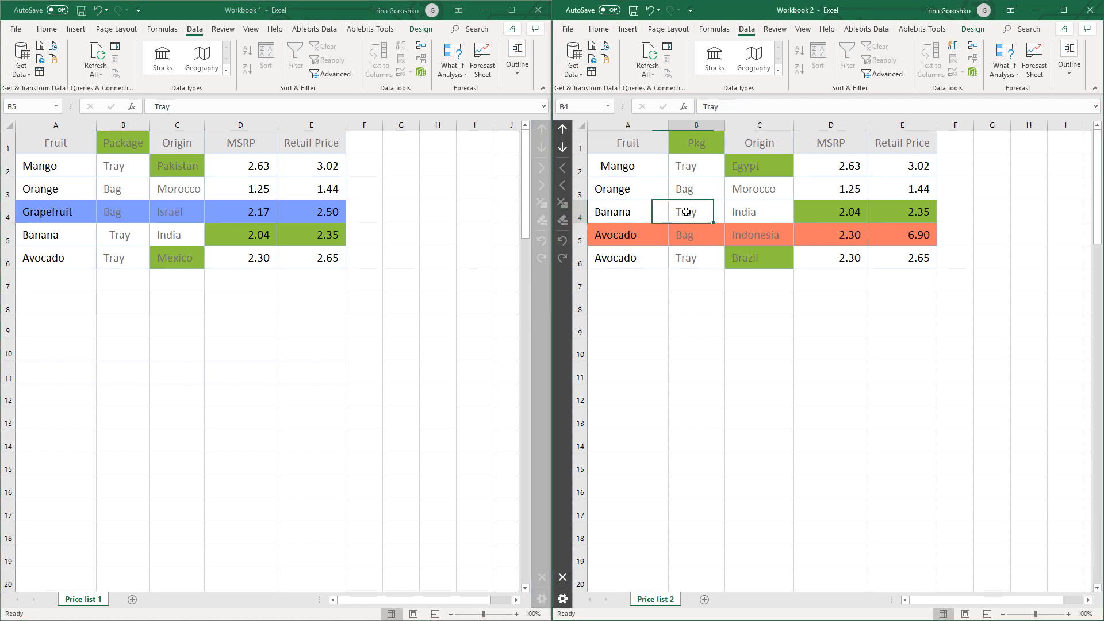
- Compare the formulas behind Banana's Retail Price in Price list 2 and Price list 1 without changing them
{"action": "left_click", "coordinate": [897, 212]}
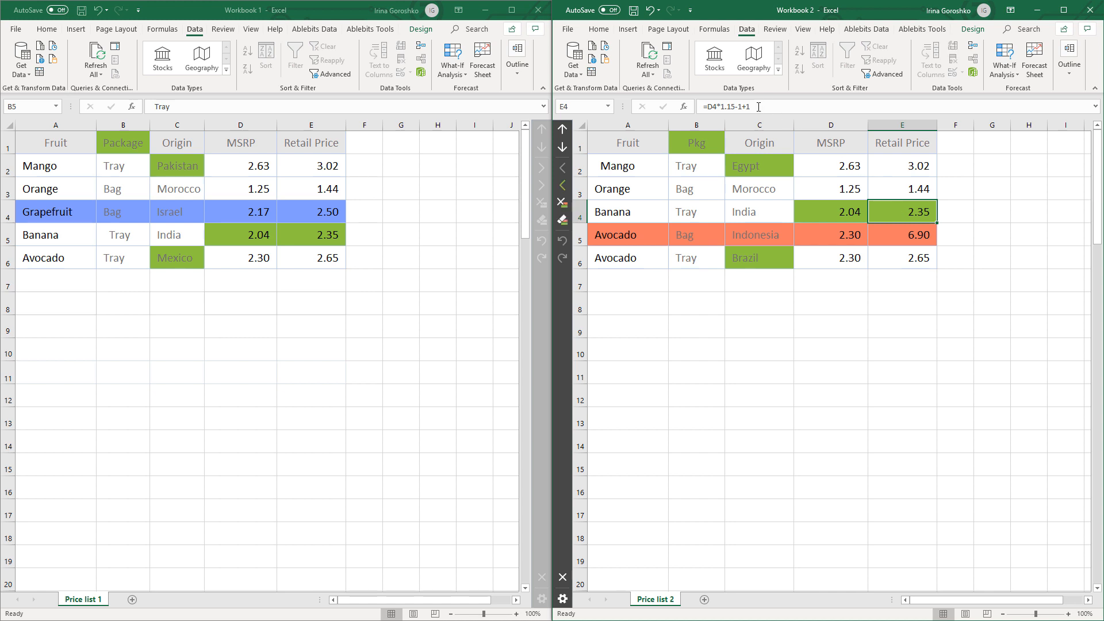
{"action": "left_click_drag", "start_coordinate": [756, 106], "coordinate": [701, 106]}
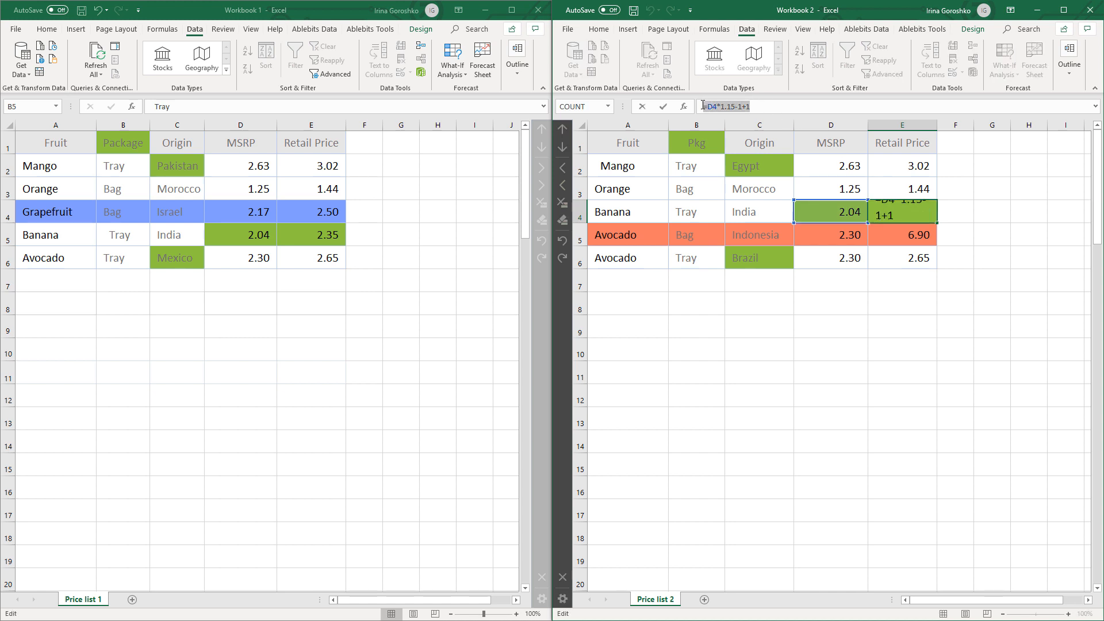
{"action": "key", "text": "Escape"}
{"action": "left_click", "coordinate": [318, 236]}
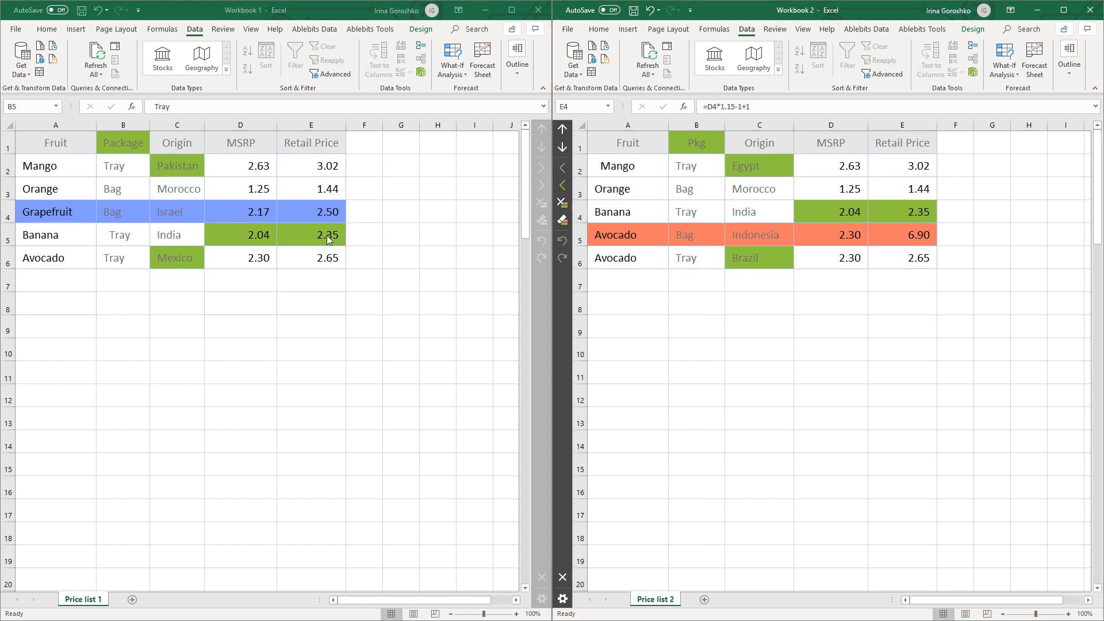
{"action": "left_click", "coordinate": [318, 234]}
{"action": "left_click_drag", "start_coordinate": [192, 107], "coordinate": [148, 106]}
{"action": "left_click", "coordinate": [152, 106]}
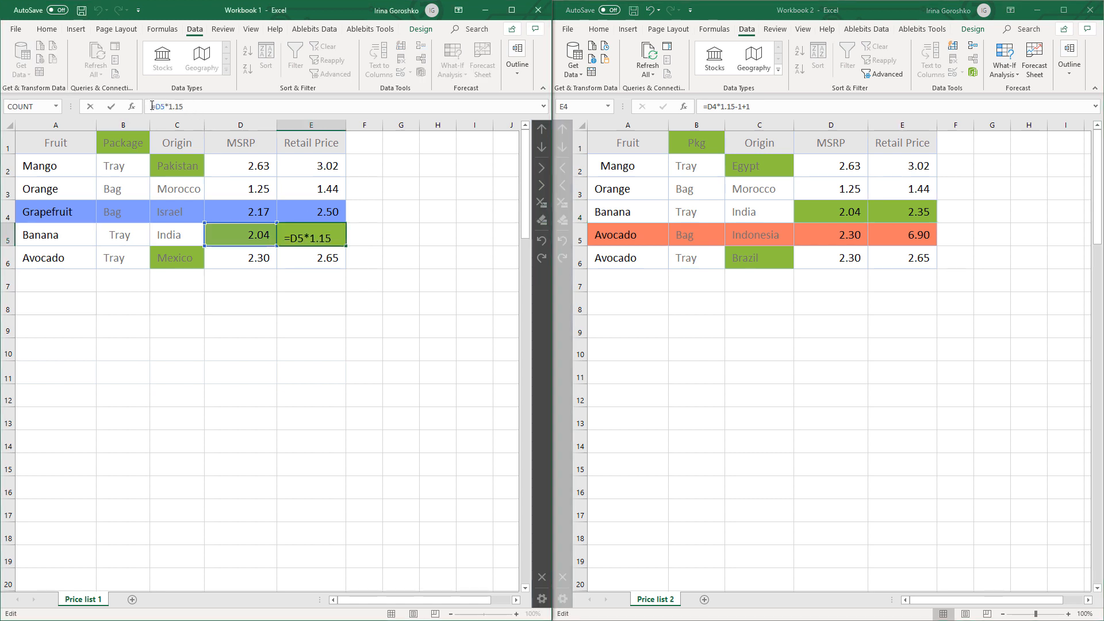
{"action": "key", "text": "Escape"}
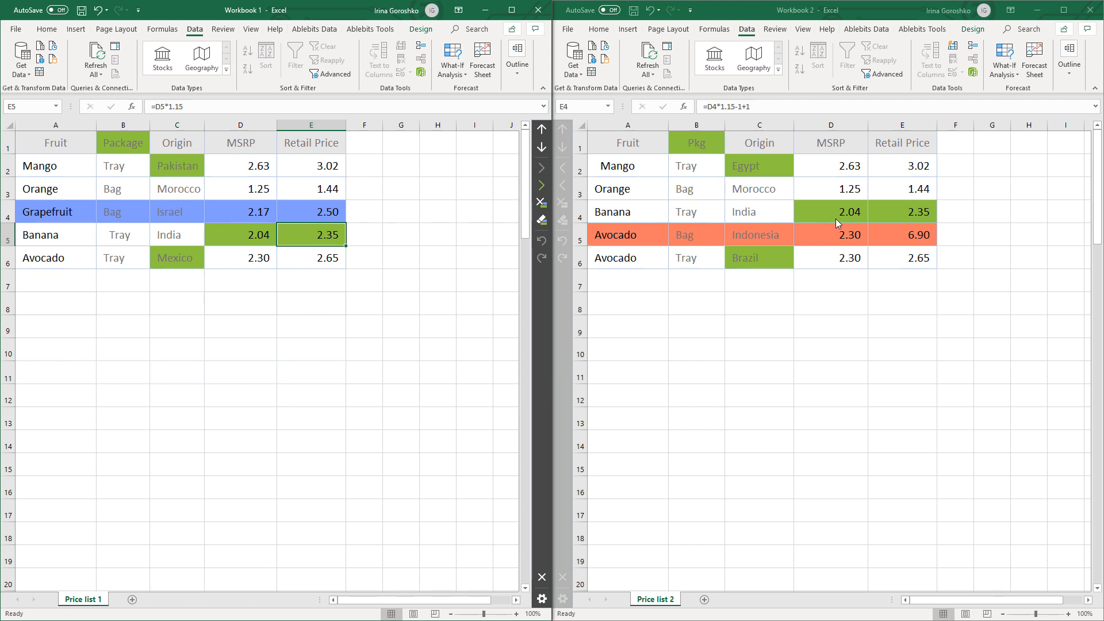
{"action": "left_click", "coordinate": [760, 107]}
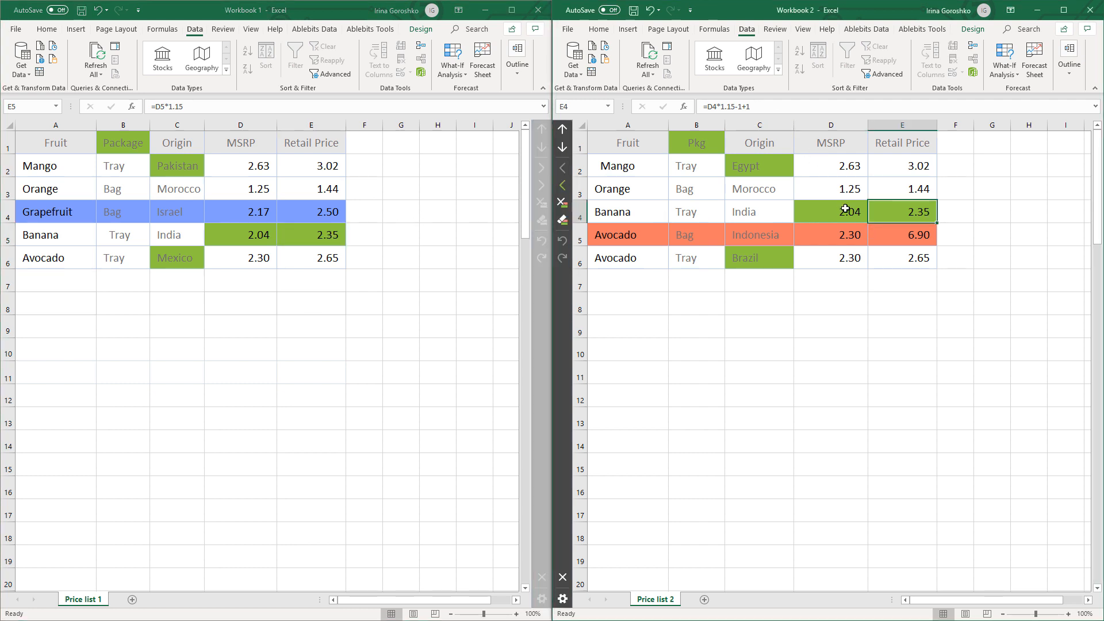
- Compare the underlying contents of Banana's green MSRP cells in Price list 1 and Price list 2
{"action": "left_click", "coordinate": [236, 235]}
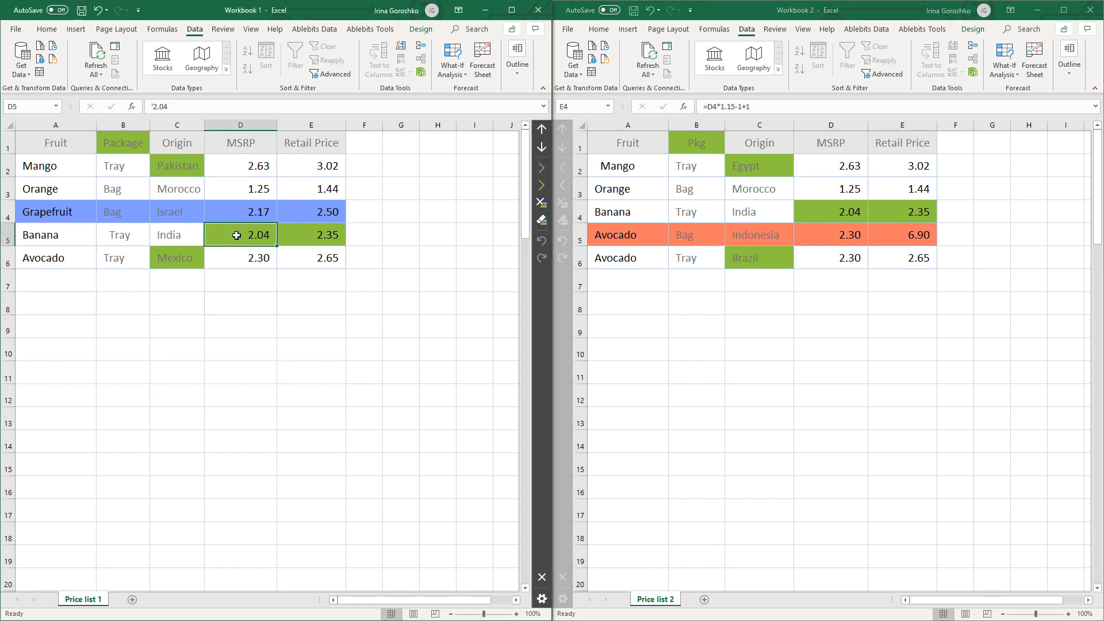
{"action": "left_click", "coordinate": [855, 217]}
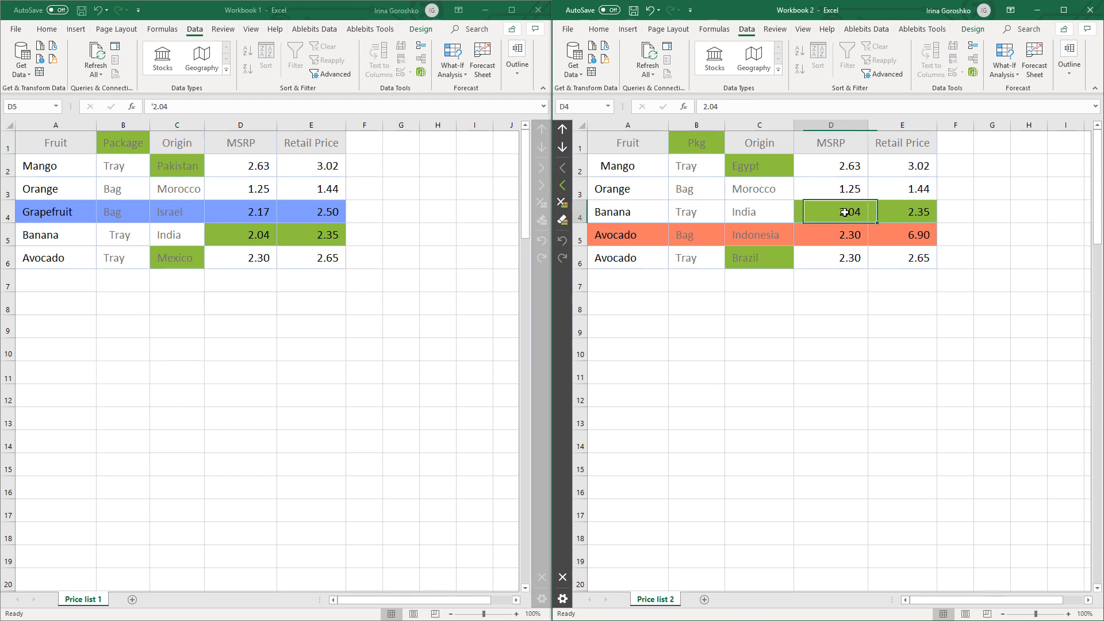
{"action": "left_click", "coordinate": [228, 238]}
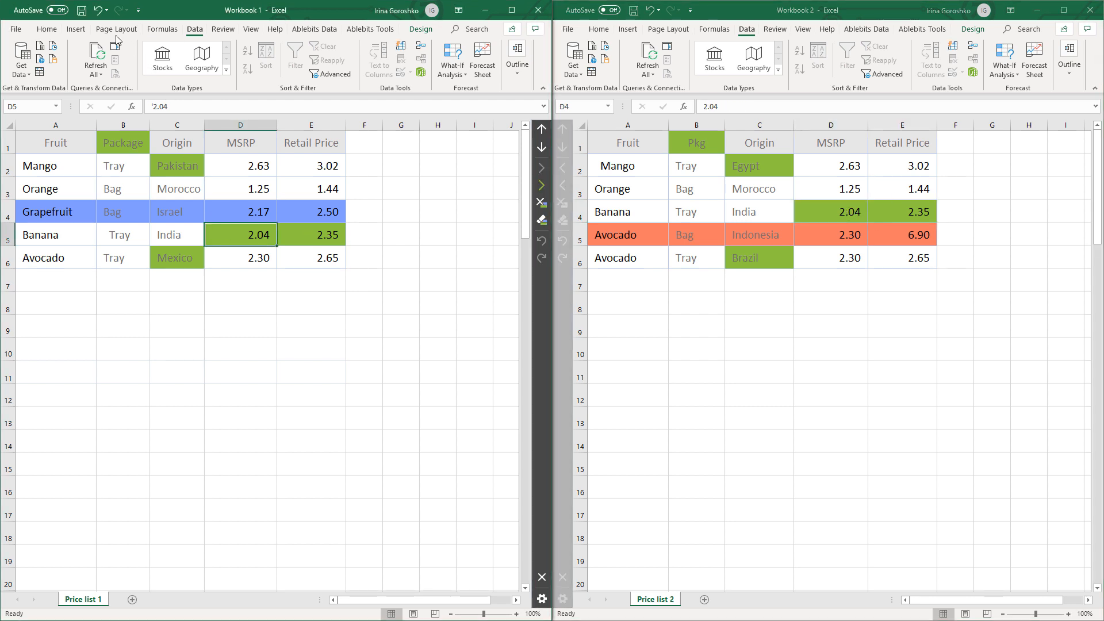
- Check the number format applied to Banana's MSRP cell in Price list 1 and in Price list 2
{"action": "left_click", "coordinate": [57, 32]}
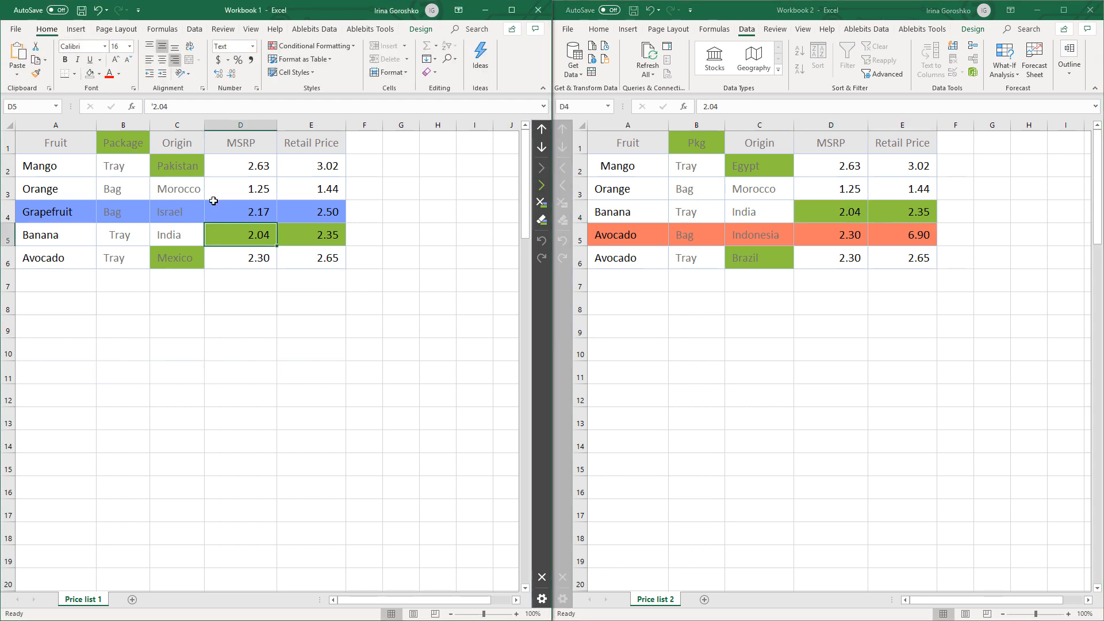
{"action": "left_click", "coordinate": [232, 48]}
{"action": "left_click", "coordinate": [261, 240]}
{"action": "left_click", "coordinate": [837, 219]}
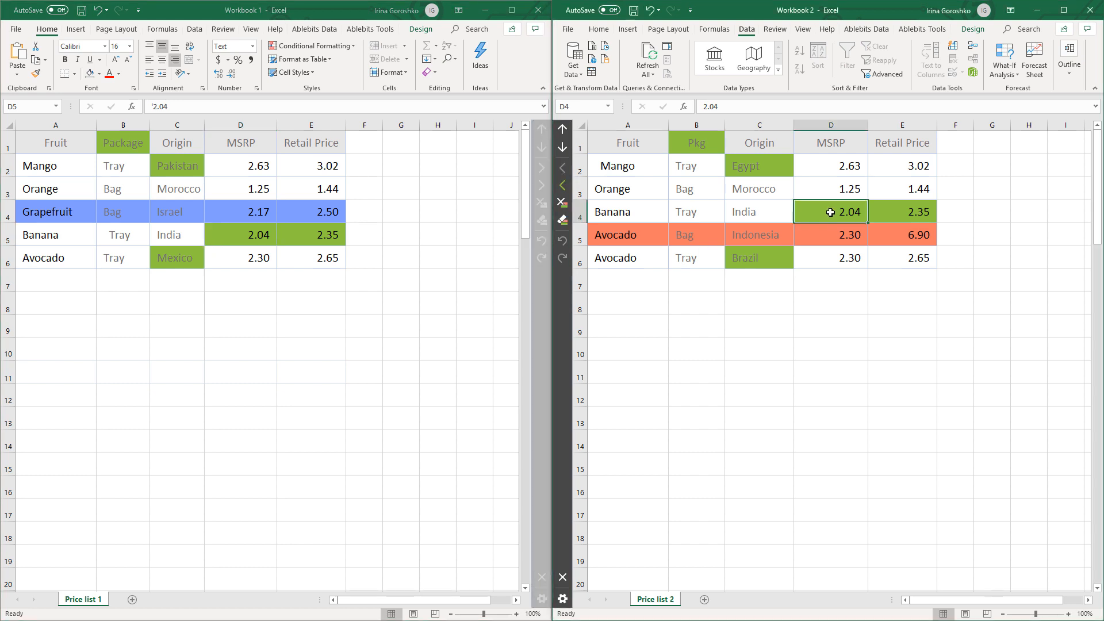
{"action": "left_click", "coordinate": [597, 30]}
{"action": "left_click", "coordinate": [791, 48]}
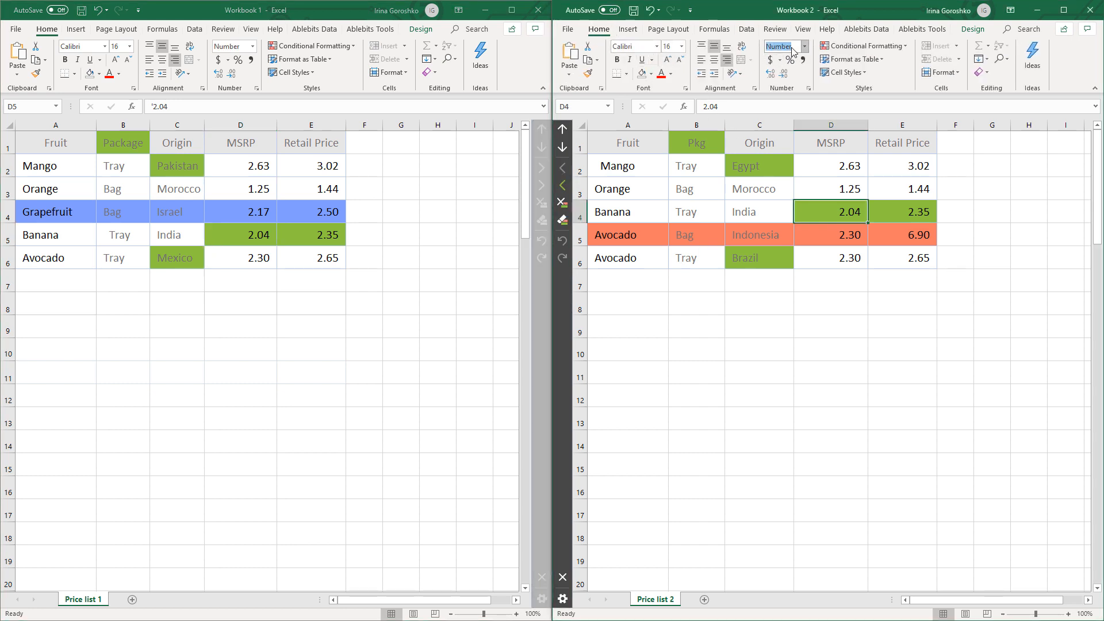
{"action": "left_click", "coordinate": [793, 47]}
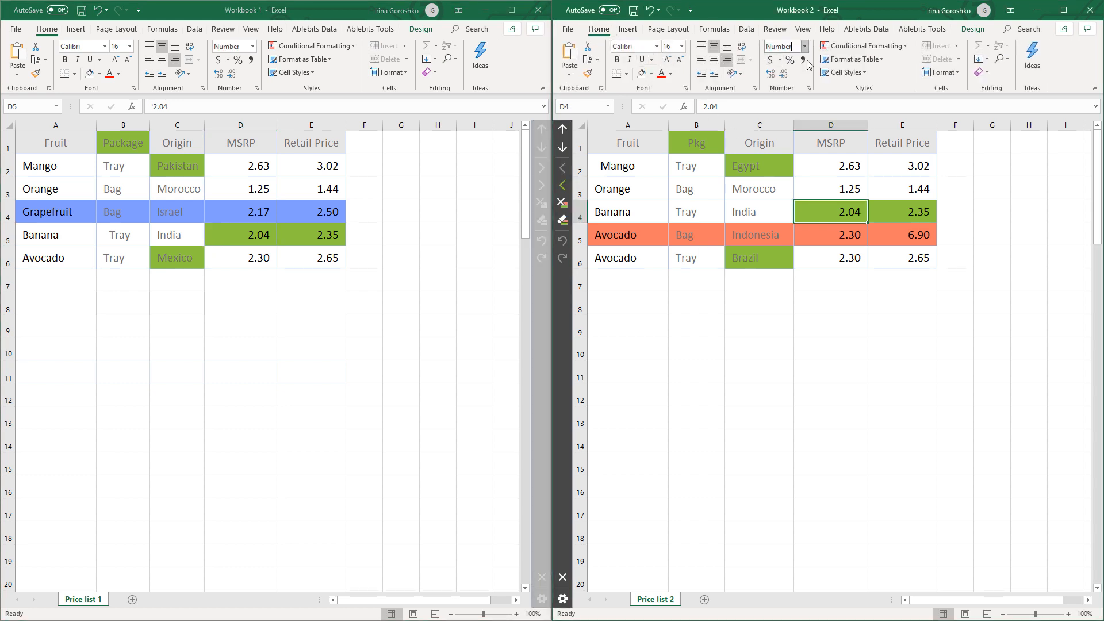
{"action": "left_click", "coordinate": [861, 210]}
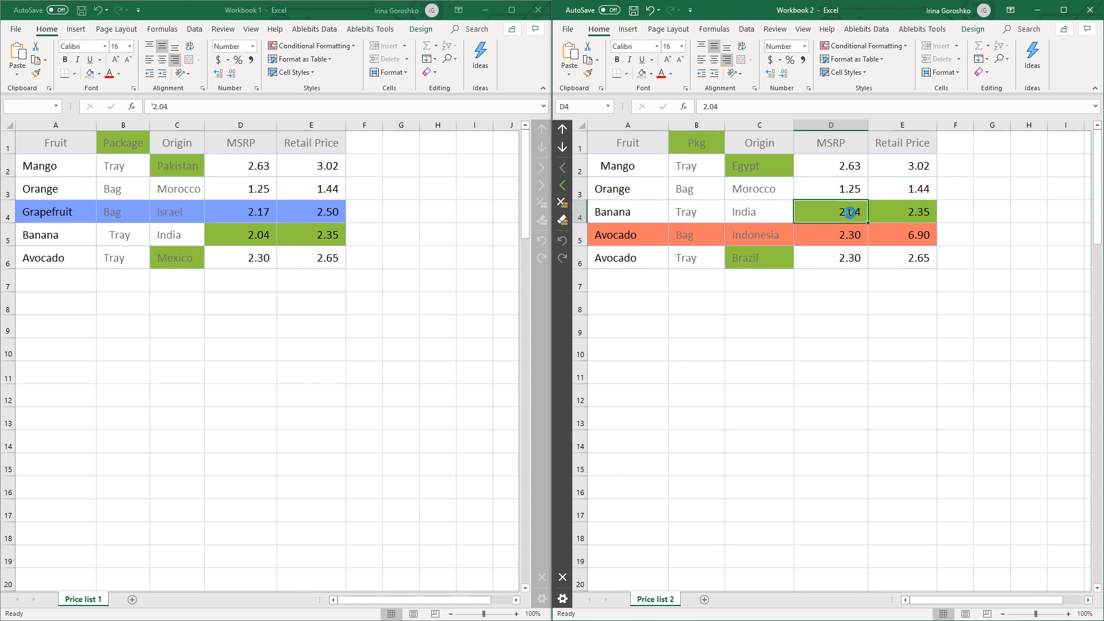
- Review Banana's Retail Price formula in Price list 2 against its MSRP and Retail Price cells in Price list 1
{"action": "left_click", "coordinate": [926, 212]}
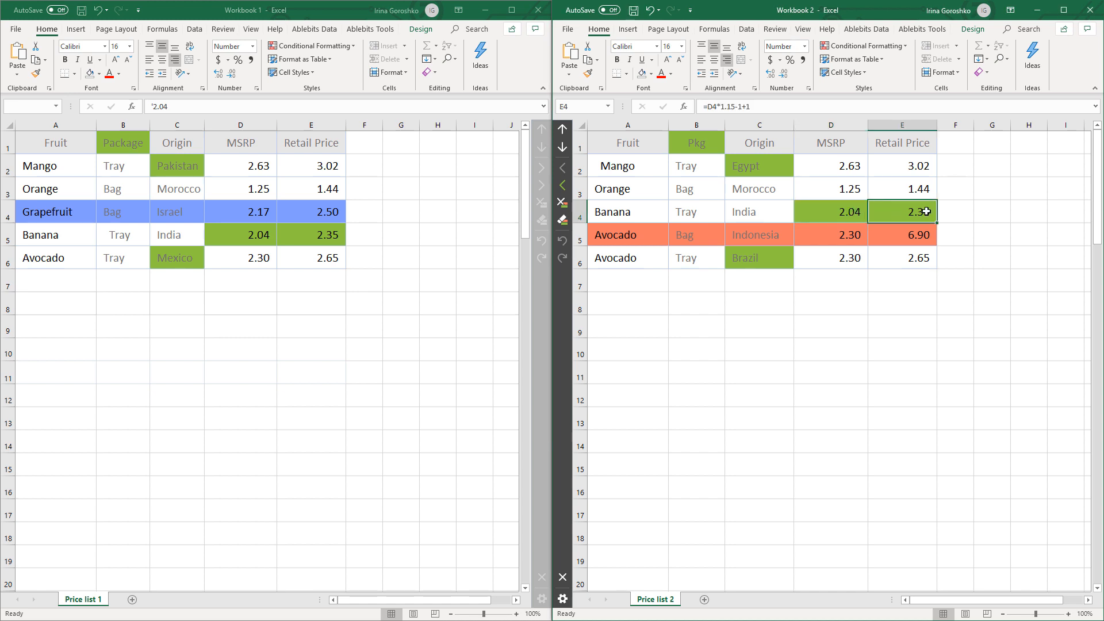
{"action": "left_click", "coordinate": [256, 242]}
{"action": "left_click", "coordinate": [318, 236]}
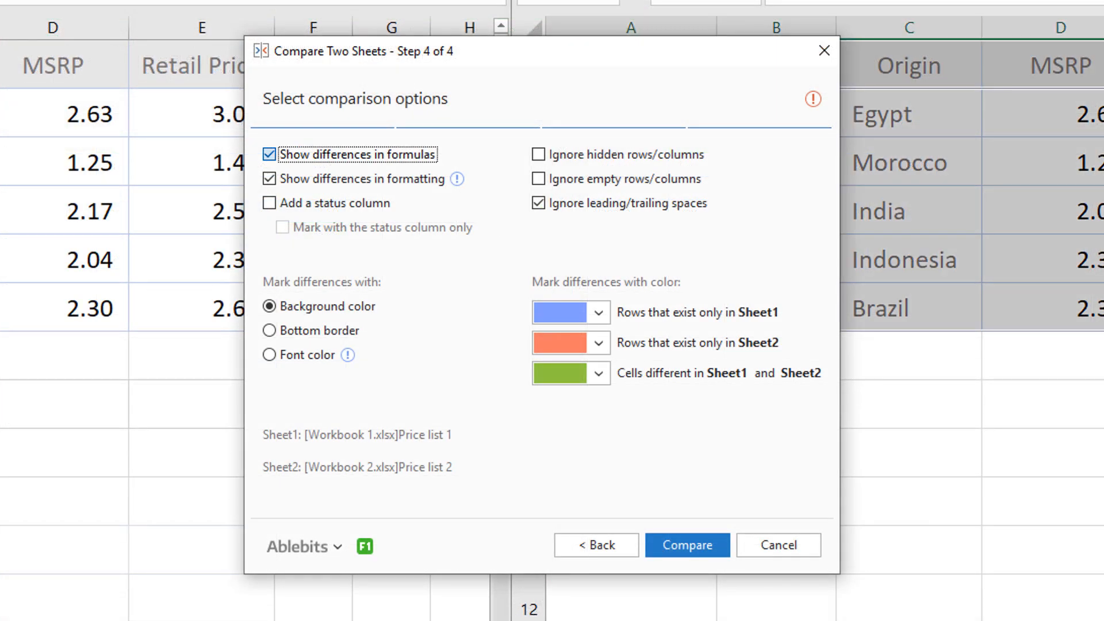
- Set the comparison to show differences in formulas and formatting, add a status column, and mark with the status column only
{"action": "left_click", "coordinate": [269, 155]}
{"action": "left_click", "coordinate": [271, 180]}
{"action": "left_click", "coordinate": [269, 180]}
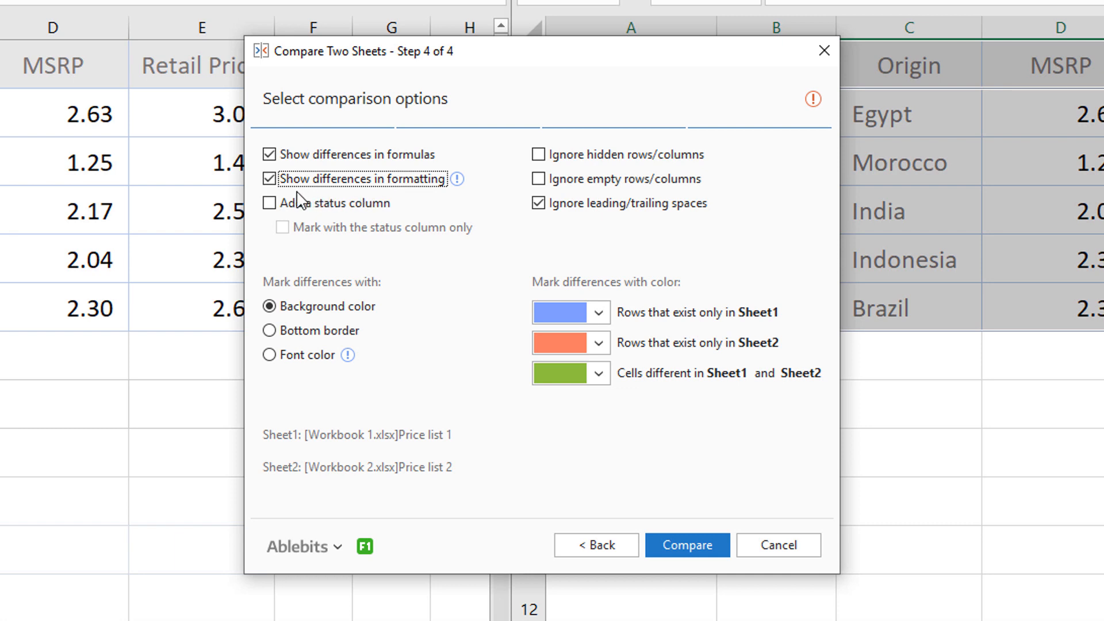
{"action": "left_click", "coordinate": [269, 204]}
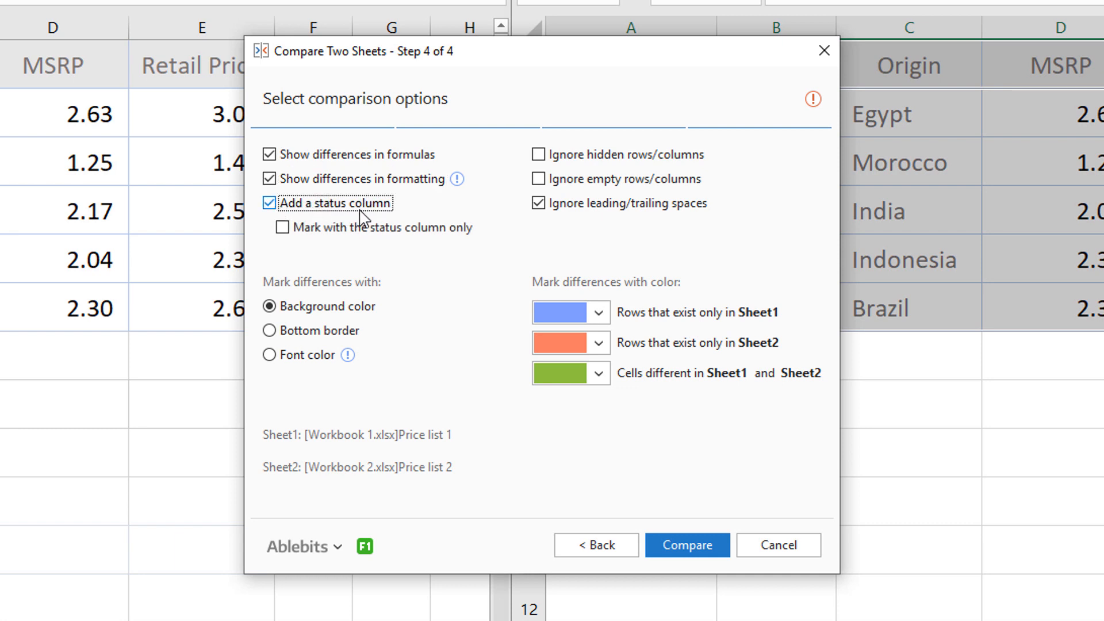
{"action": "left_click", "coordinate": [284, 229]}
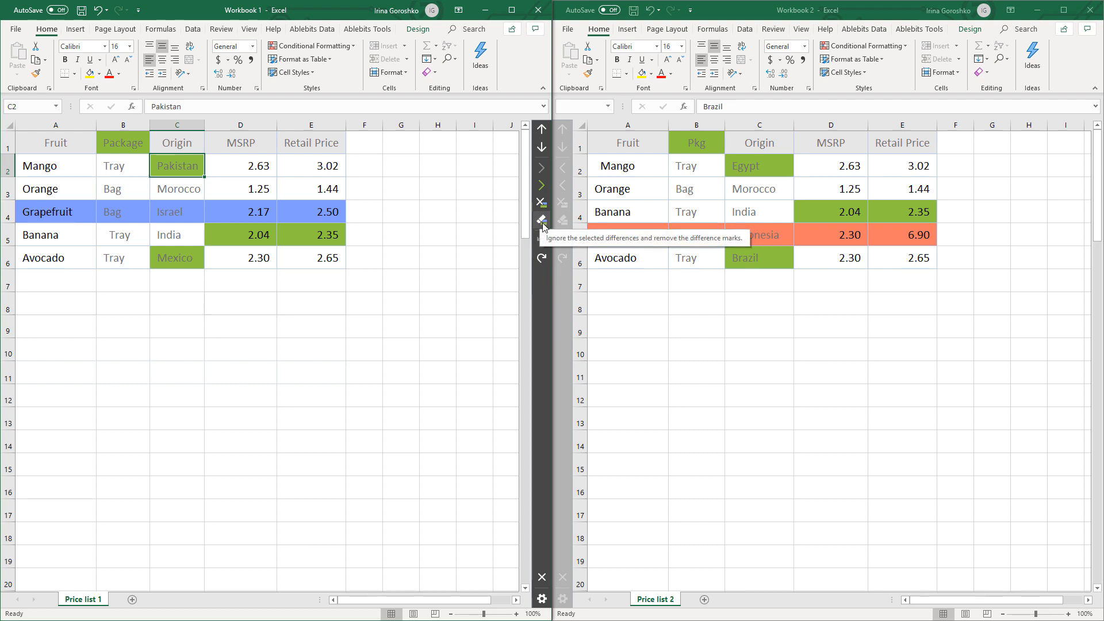
- Ignore the Origin difference for Mango (Egypt) in Price list 2 and remove its difference marks
{"action": "left_click", "coordinate": [608, 240]}
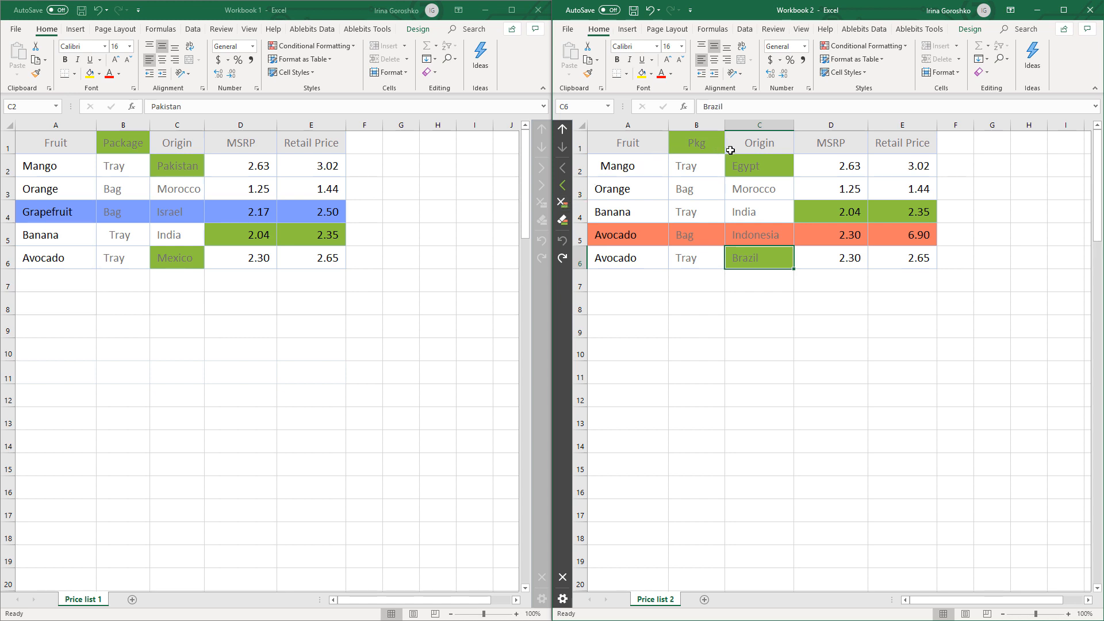
{"action": "left_click", "coordinate": [747, 167]}
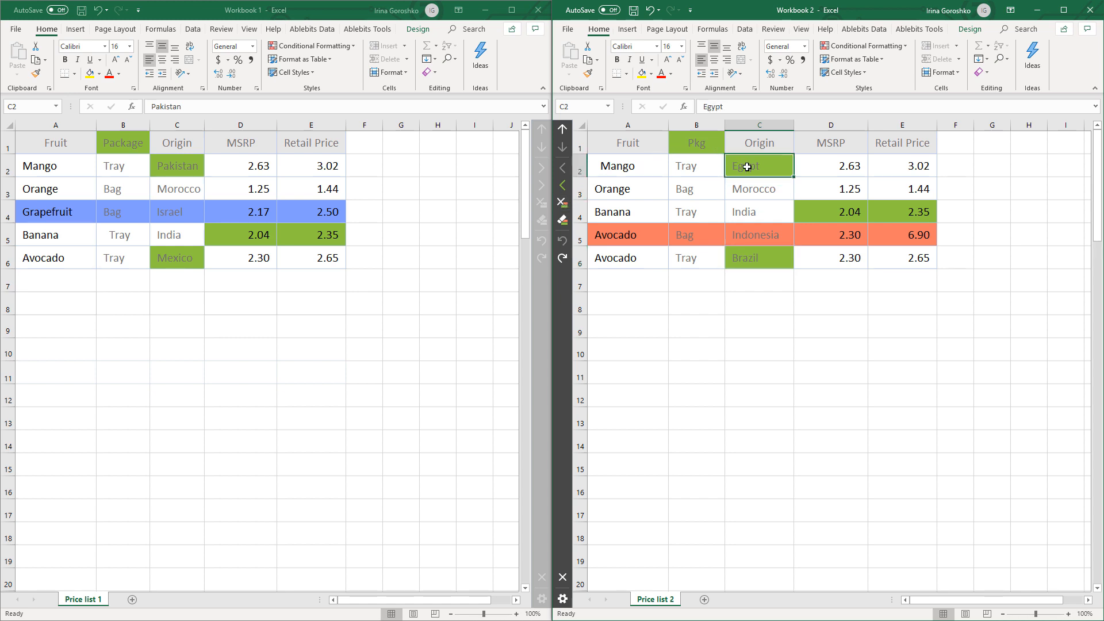
{"action": "left_click", "coordinate": [567, 223]}
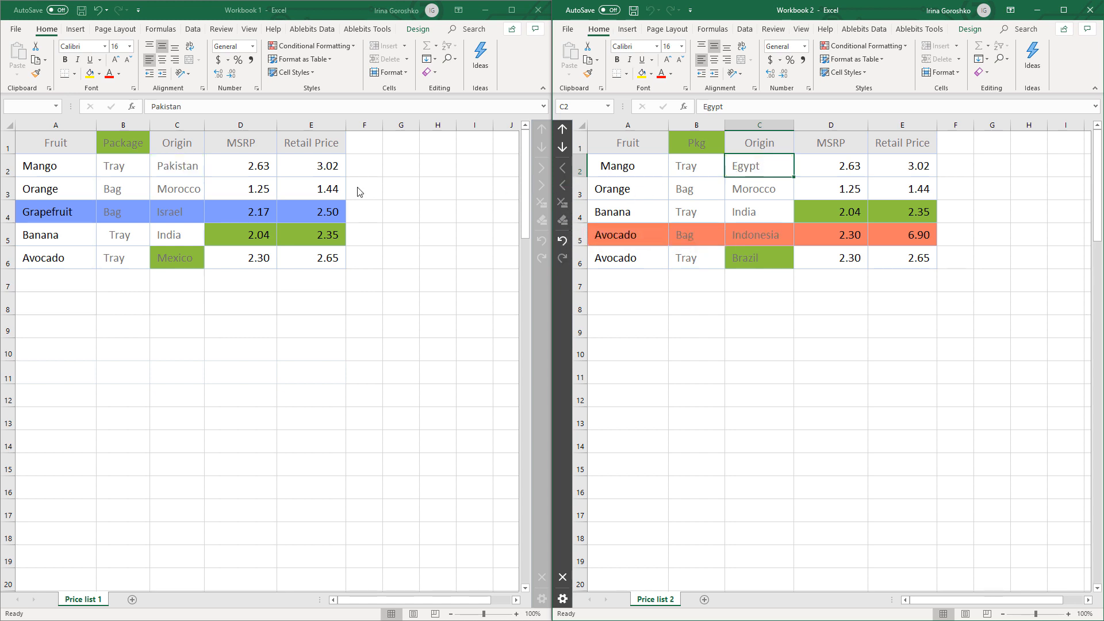
- Copy Avocado's Origin cell Mexico from Price list 1 to Price list 2, and undo the copy
{"action": "left_click", "coordinate": [193, 257]}
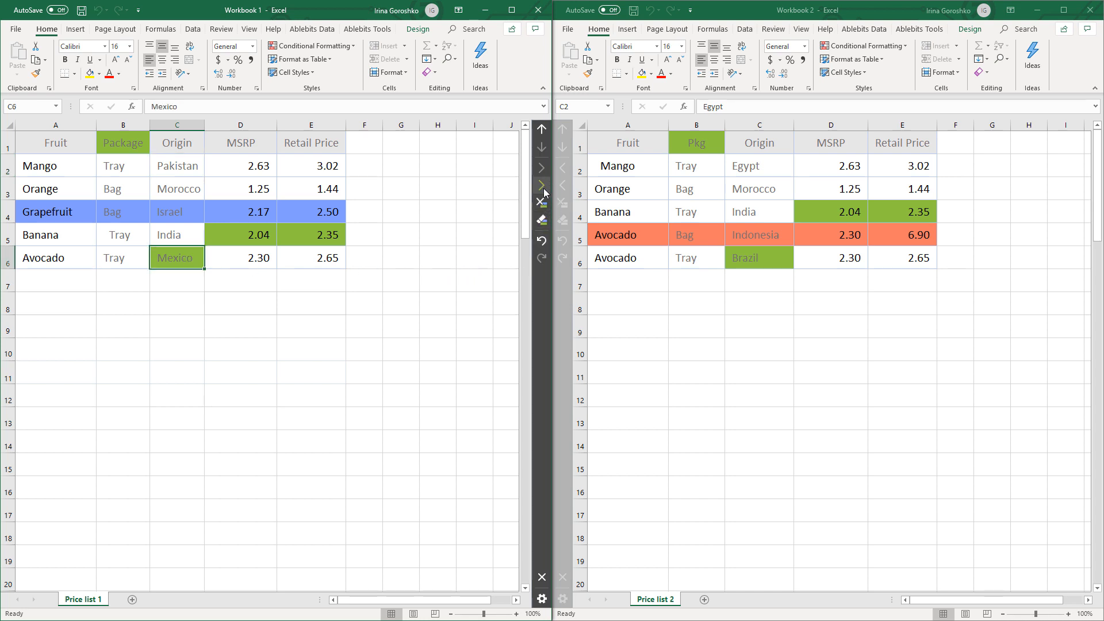
{"action": "left_click", "coordinate": [543, 188]}
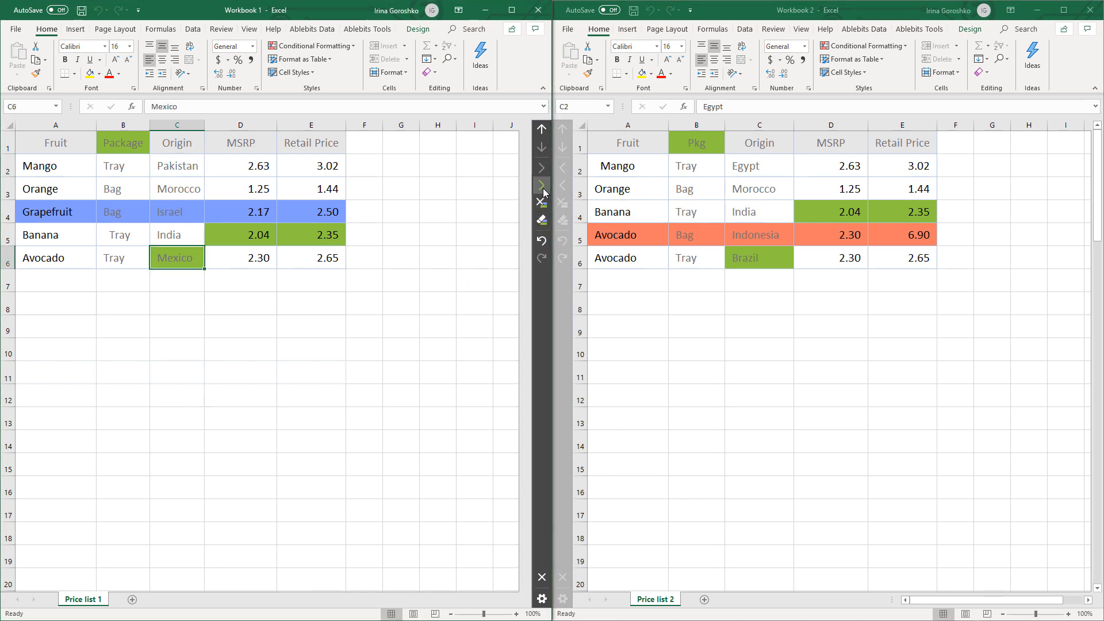
{"action": "left_click", "coordinate": [773, 259]}
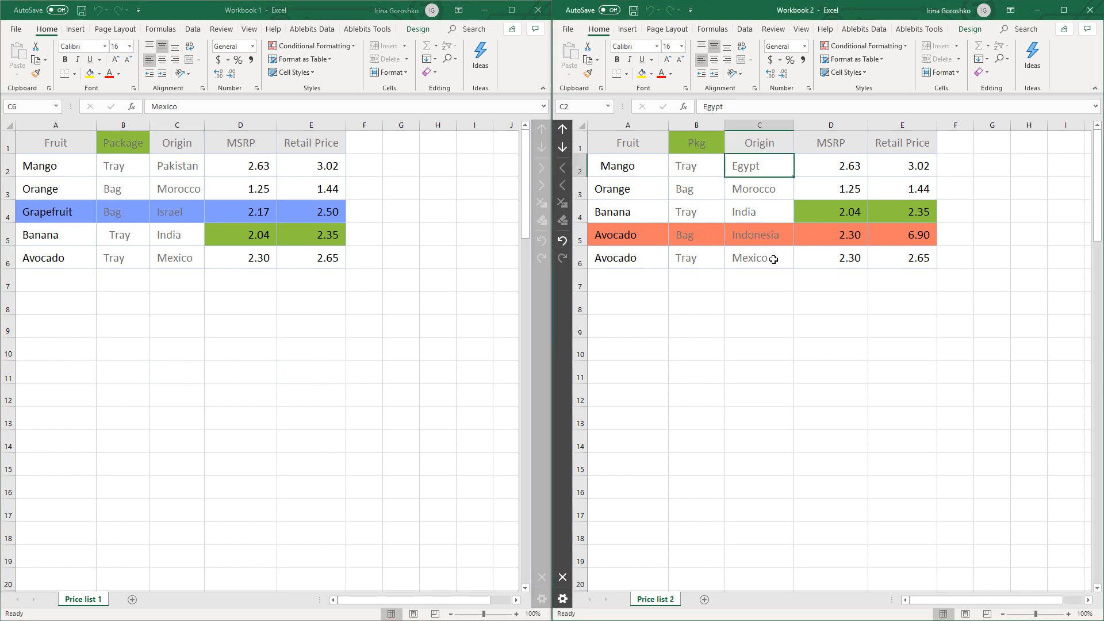
{"action": "left_click", "coordinate": [563, 240]}
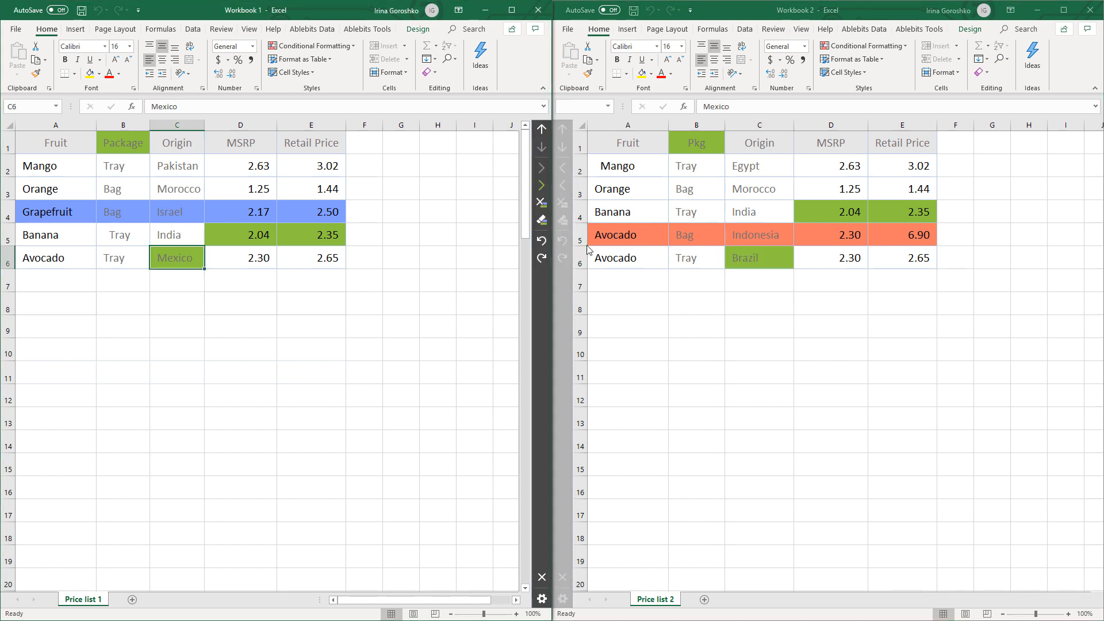
- Copy the differing Pkg header and Avocado's Origin cell Brazil together from Price list 2 to Price list 1
{"action": "left_click", "coordinate": [756, 256]}
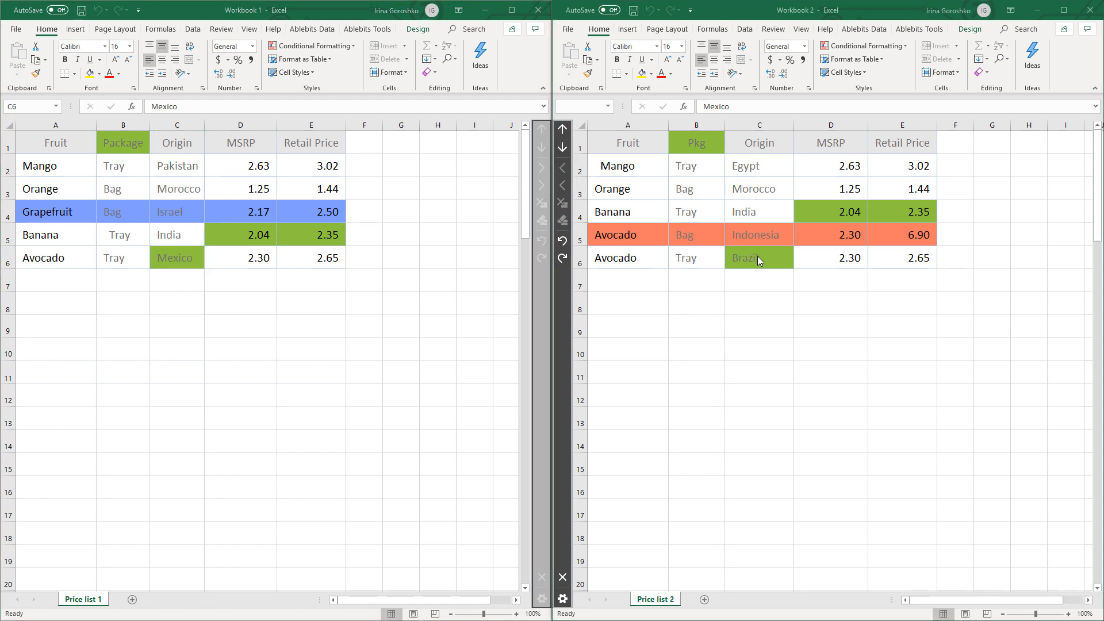
{"action": "left_click", "coordinate": [698, 146], "text": "ctrl"}
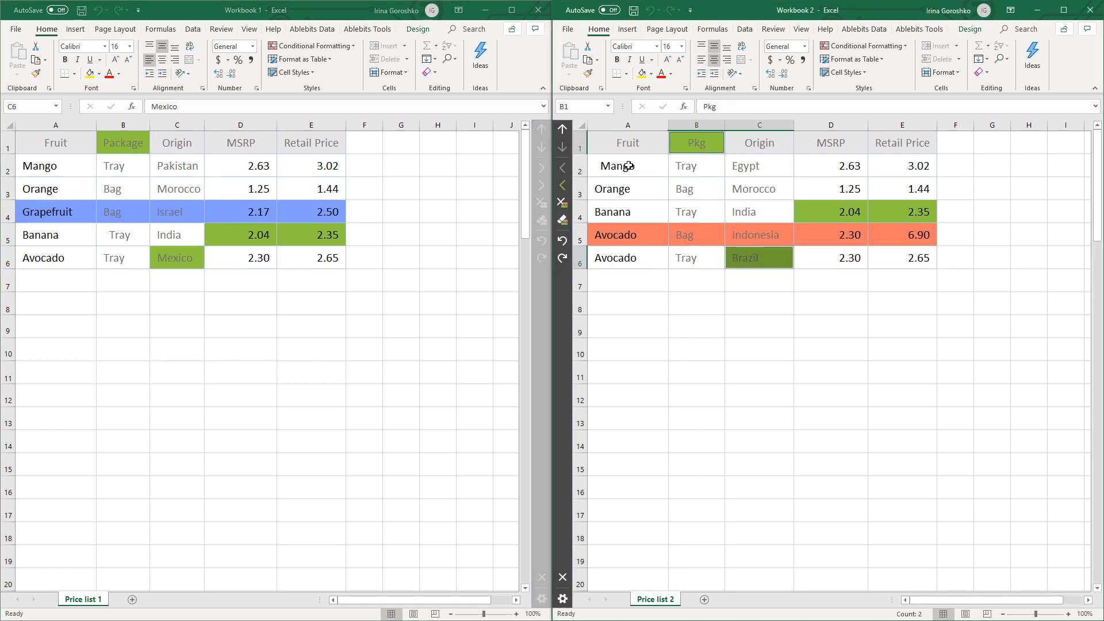
{"action": "left_click", "coordinate": [562, 188]}
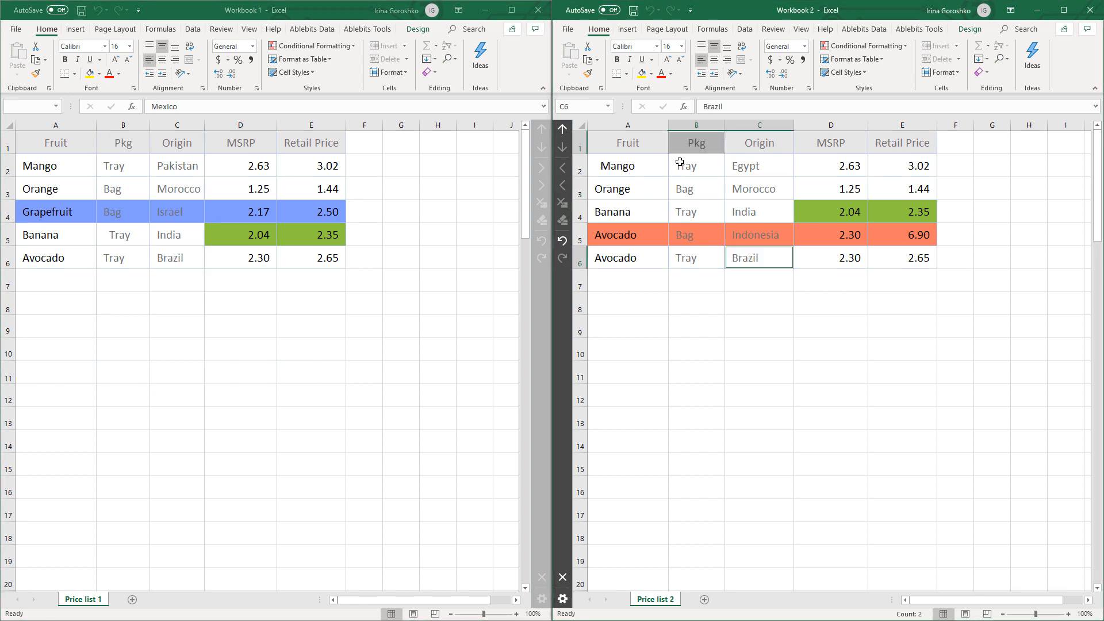
{"action": "left_click", "coordinate": [134, 144]}
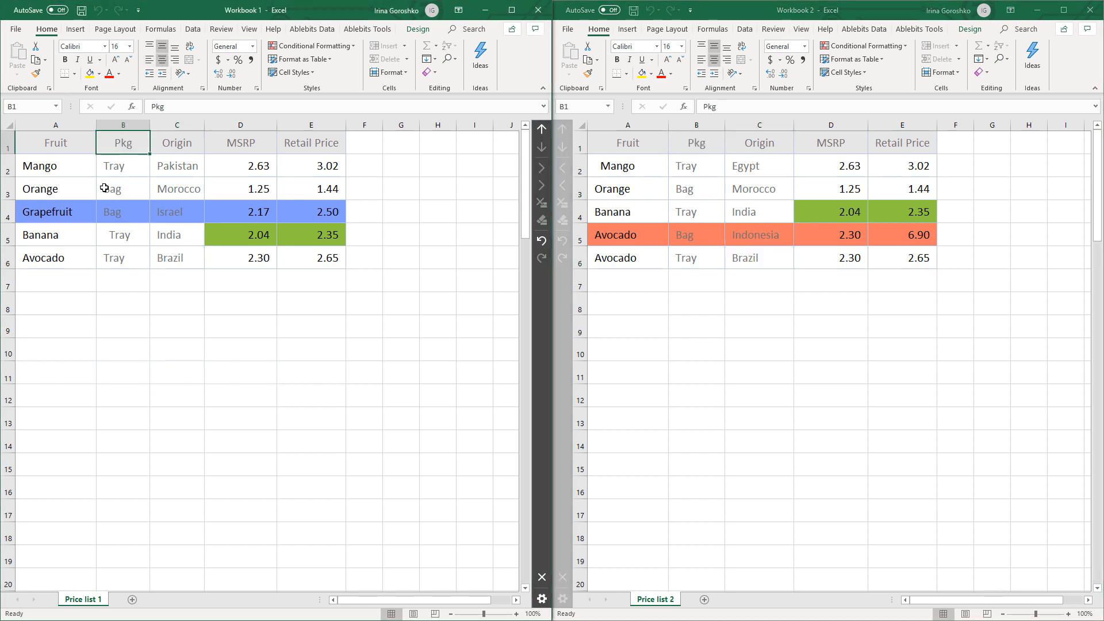
- Copy the unique Grapefruit row from Price list 1 into Price list 2 and check the copied cells against the original
{"action": "left_click", "coordinate": [74, 211]}
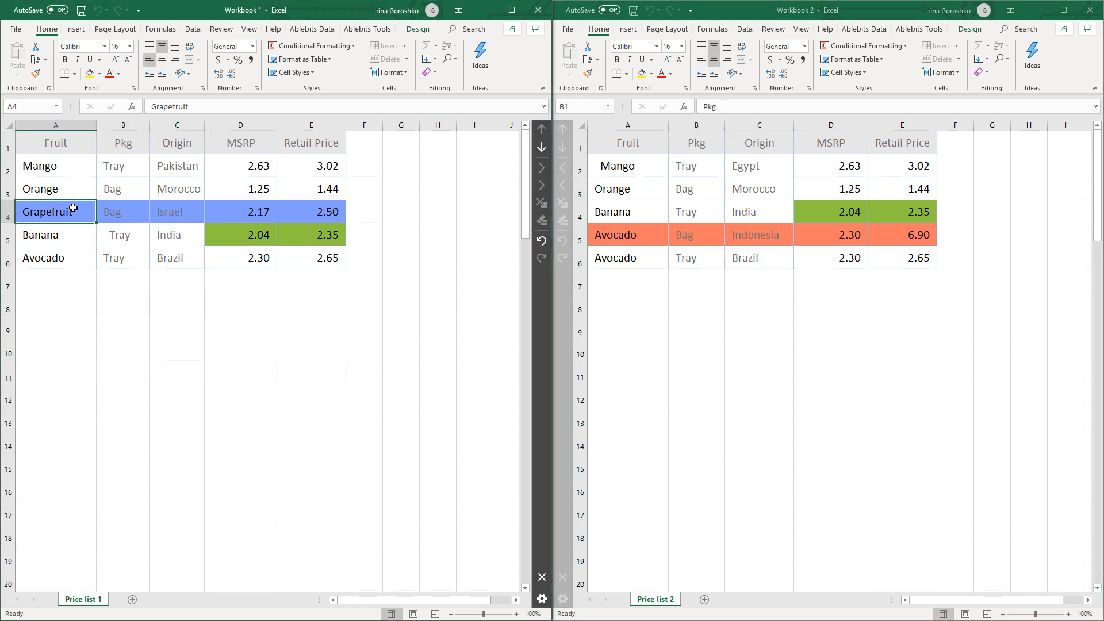
{"action": "left_click", "coordinate": [539, 167]}
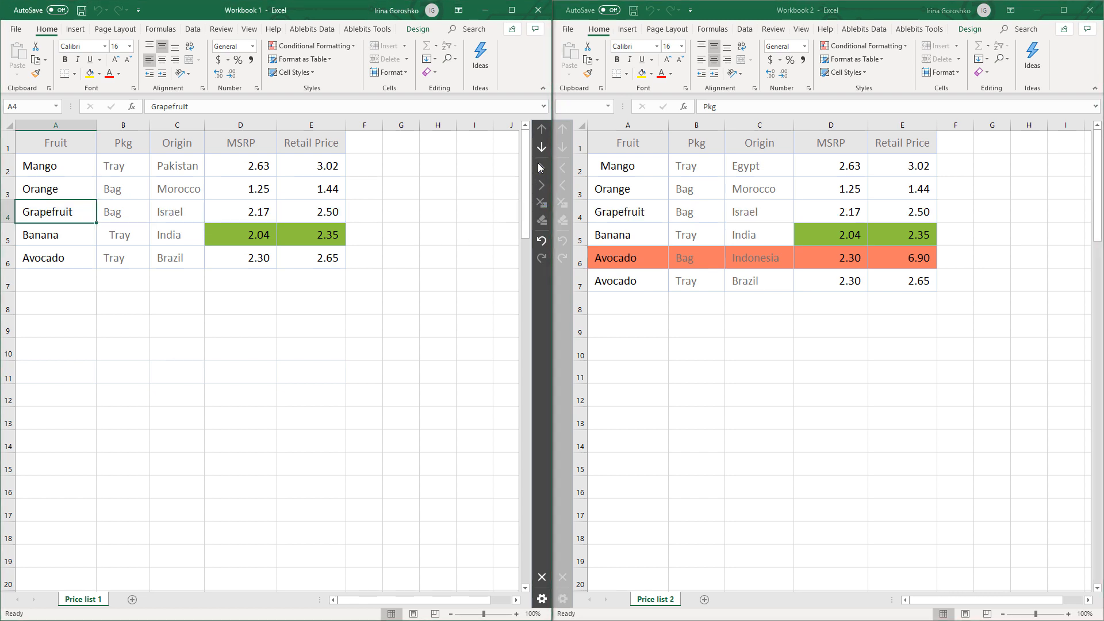
{"action": "left_click", "coordinate": [625, 211]}
{"action": "left_click_drag", "start_coordinate": [618, 211], "coordinate": [840, 213]}
{"action": "left_click", "coordinate": [840, 212]}
{"action": "left_click", "coordinate": [67, 212]}
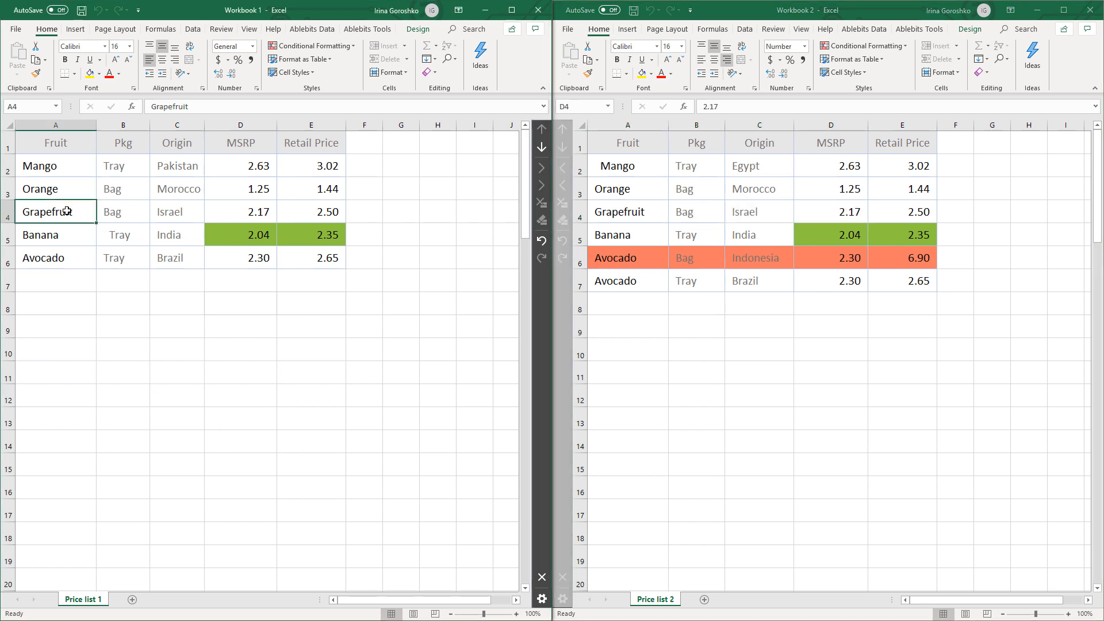
{"action": "left_click_drag", "start_coordinate": [64, 211], "coordinate": [313, 208]}
{"action": "left_click", "coordinate": [314, 209]}
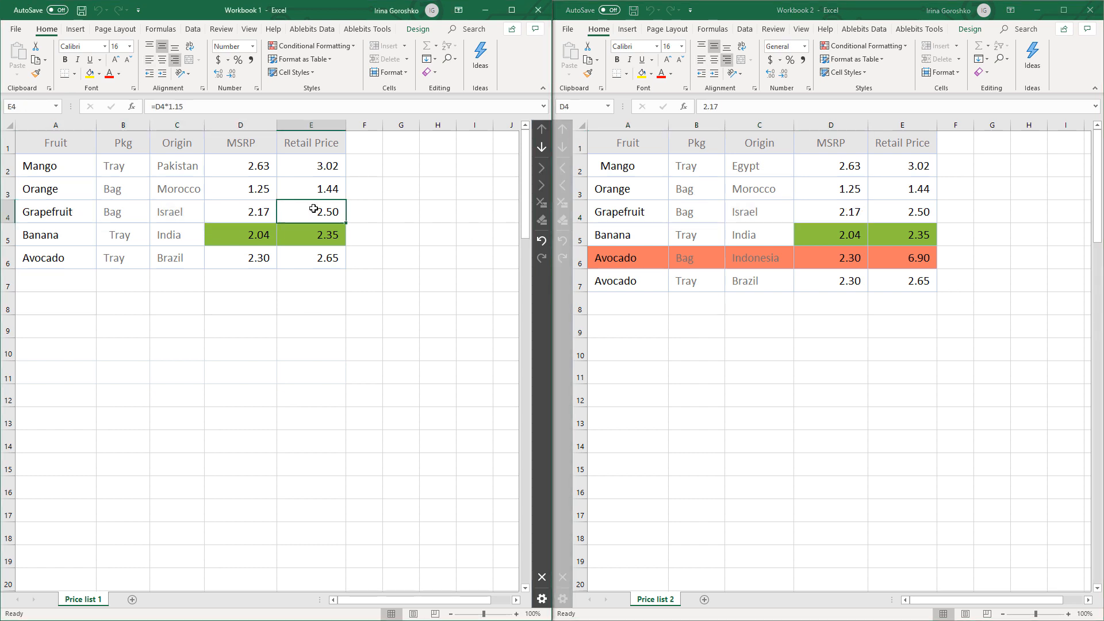
- Delete Banana's differing Retail Price contents in both sheets and delete the red Avocado row with origin Indonesia from Price list 2
{"action": "left_click", "coordinate": [309, 239]}
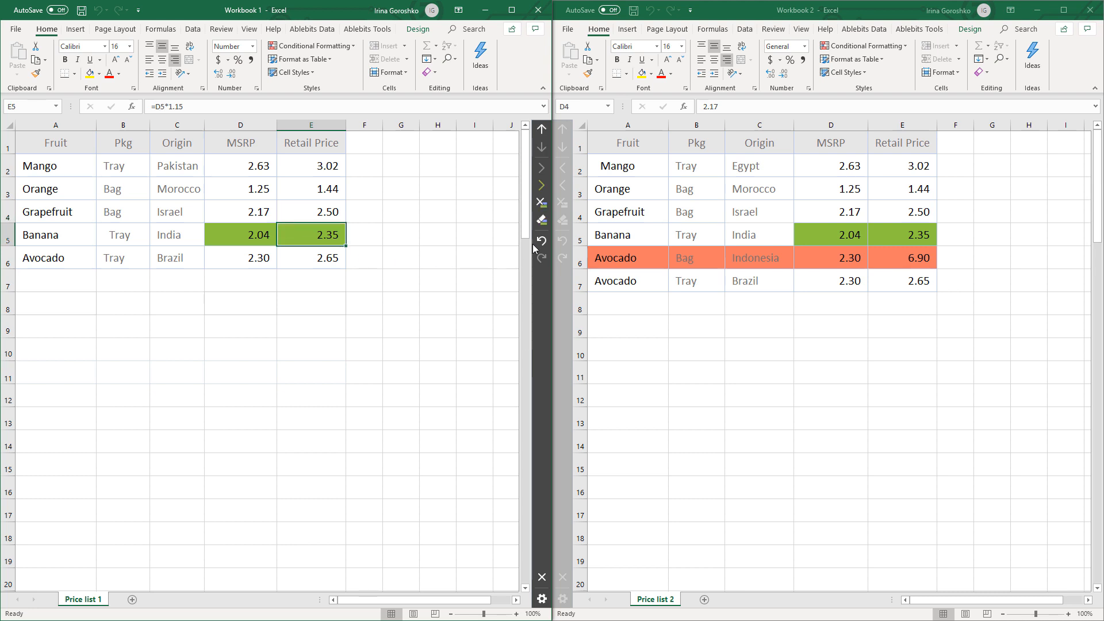
{"action": "left_click", "coordinate": [543, 204]}
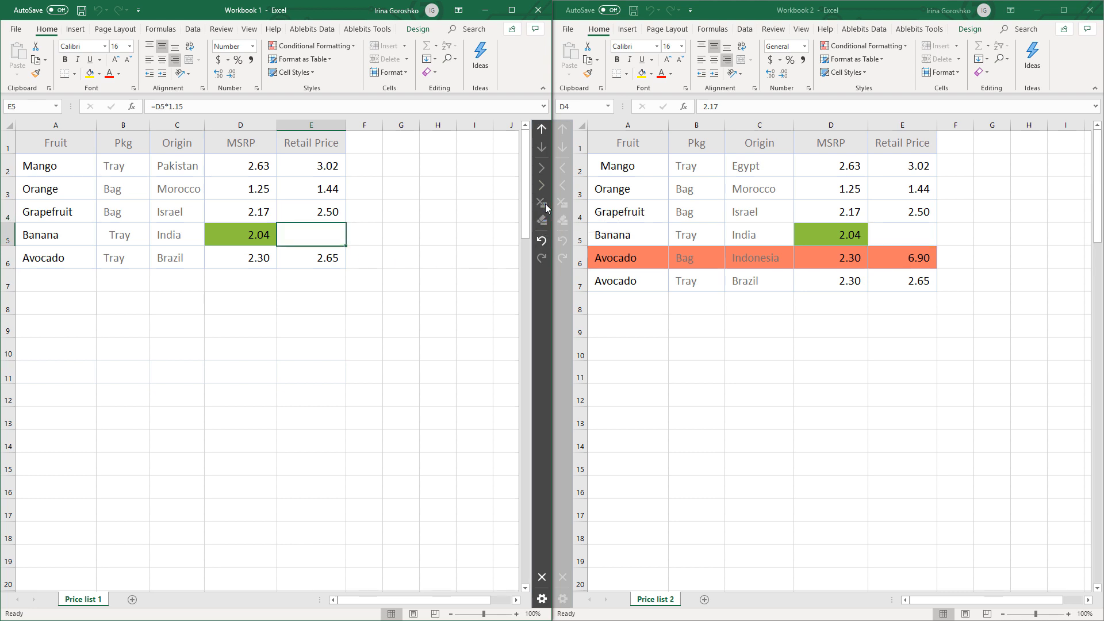
{"action": "left_click", "coordinate": [607, 258]}
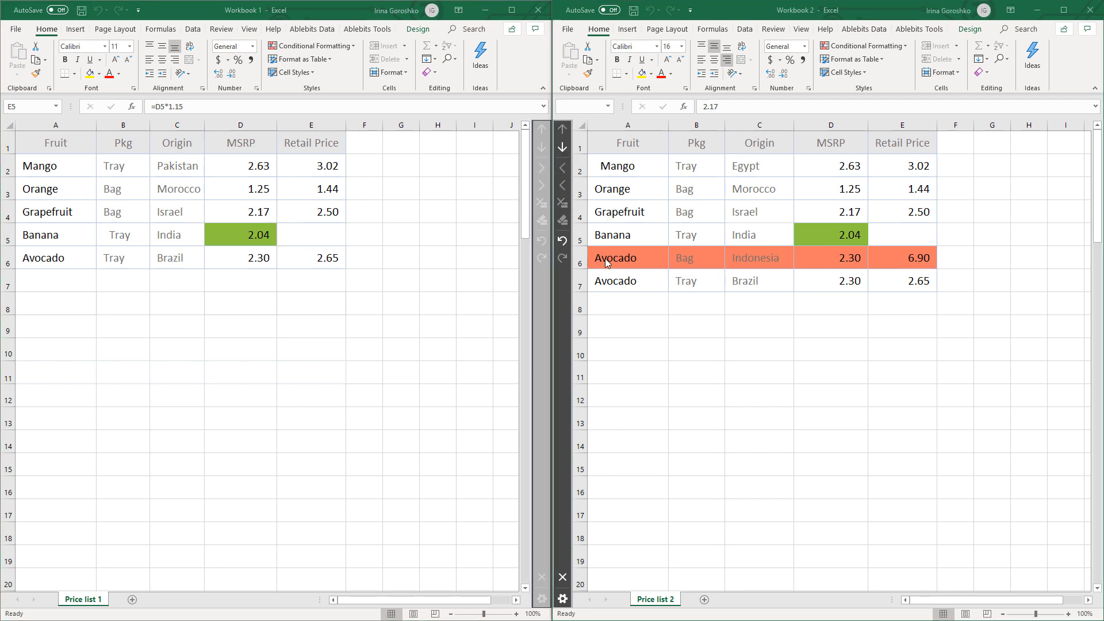
{"action": "left_click", "coordinate": [613, 259]}
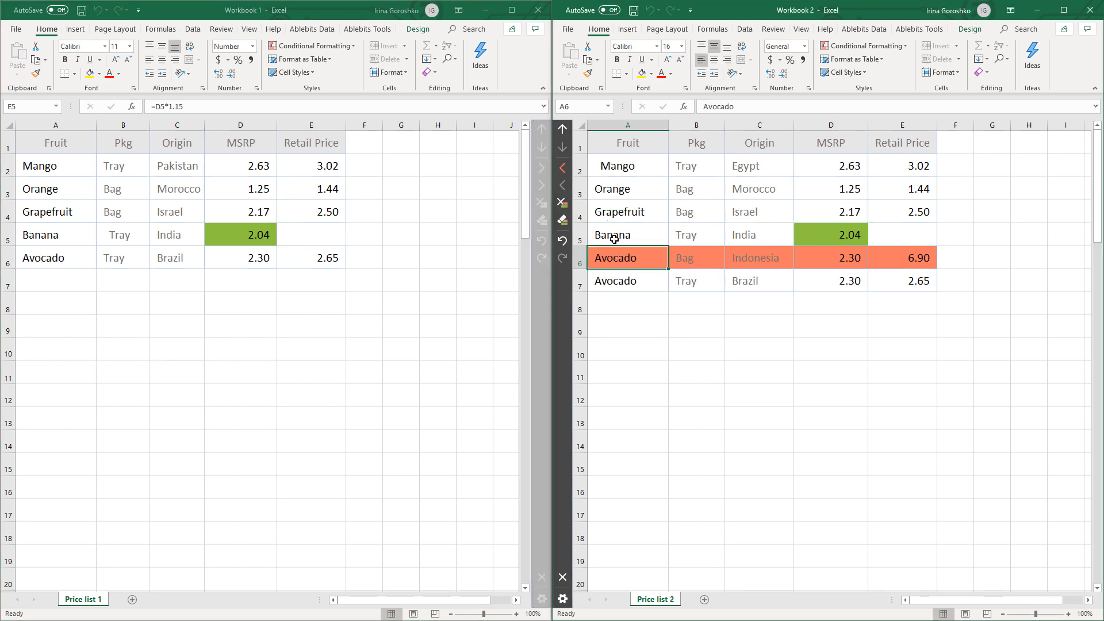
{"action": "left_click", "coordinate": [563, 203]}
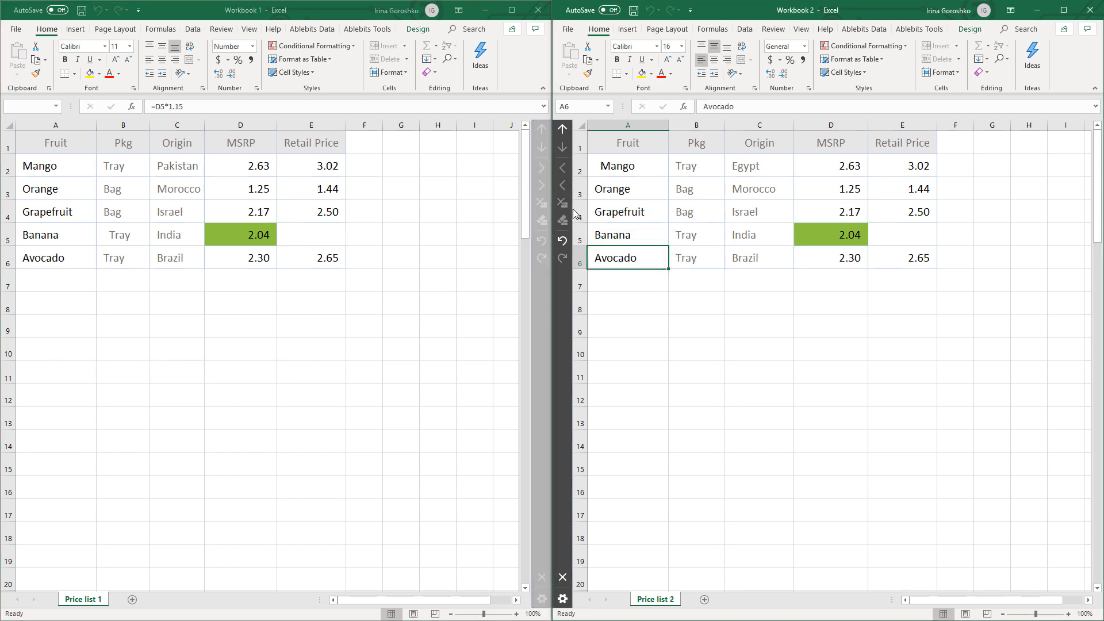
- Shorten the fruit name Banana to Ban in Price list 2
{"action": "left_click", "coordinate": [625, 234]}
{"action": "double_click", "coordinate": [635, 235]}
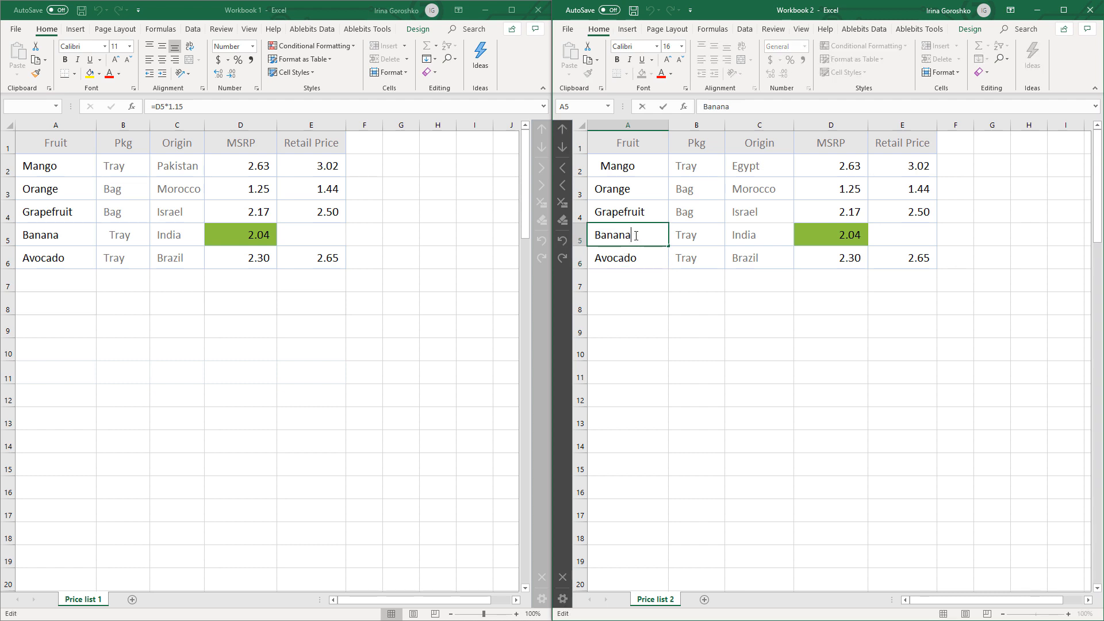
{"action": "key", "text": "BackSpace"}
{"action": "key", "text": "BackSpace"}
{"action": "key", "text": "BackSpace"}
{"action": "key", "text": "Return"}
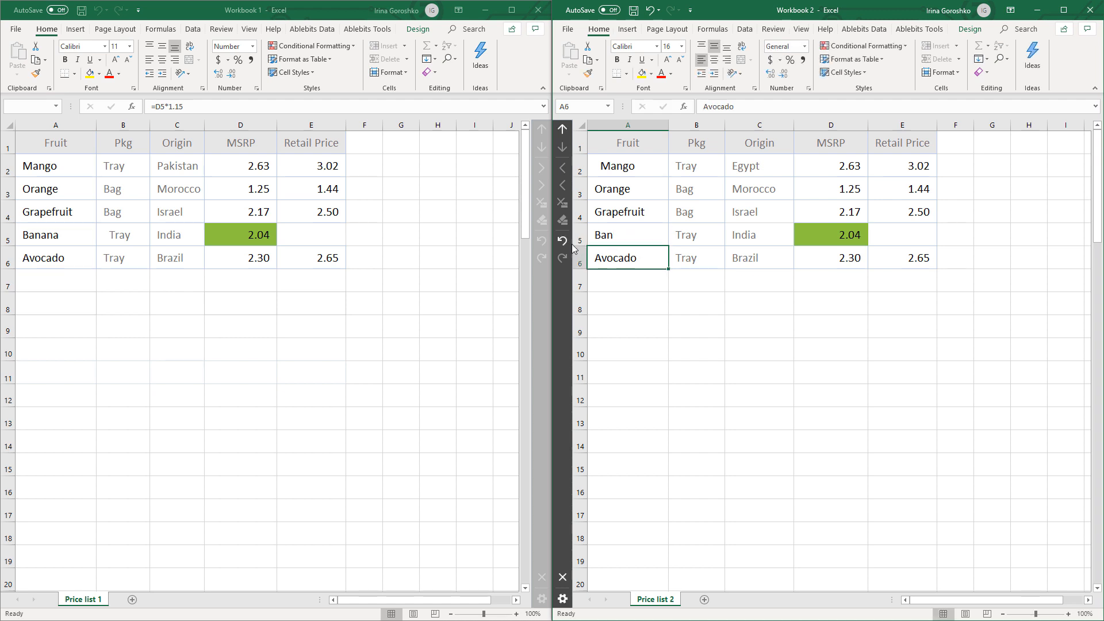
- Undo the deletion of the Avocado row with origin Indonesia and restore the shortened fruit name to Banana in Price list 2
{"action": "left_click", "coordinate": [564, 241]}
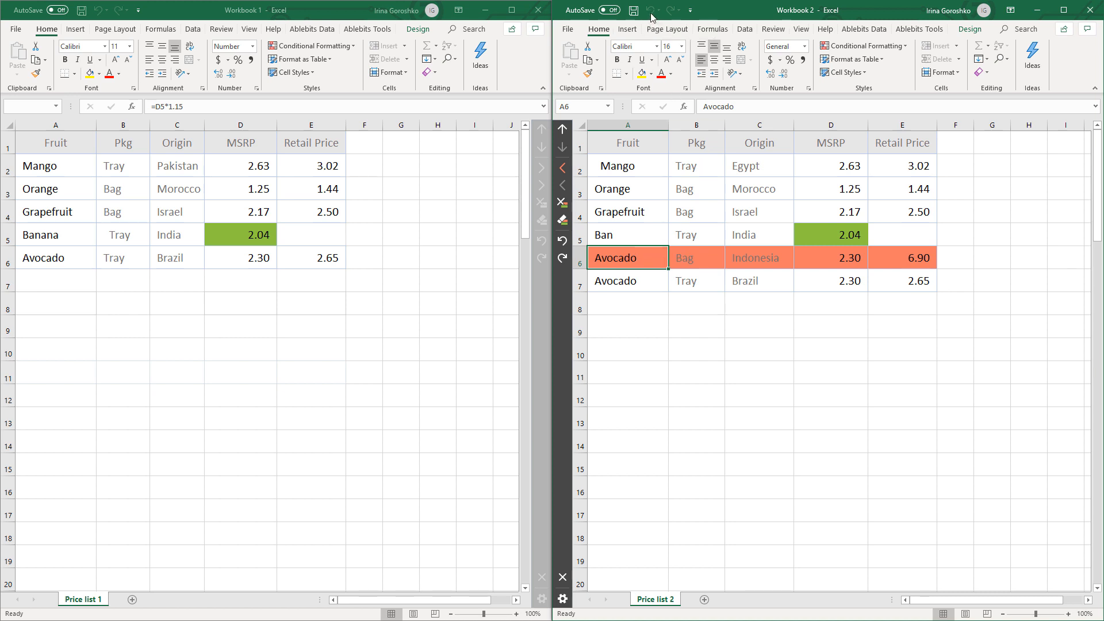
{"action": "left_click", "coordinate": [645, 230]}
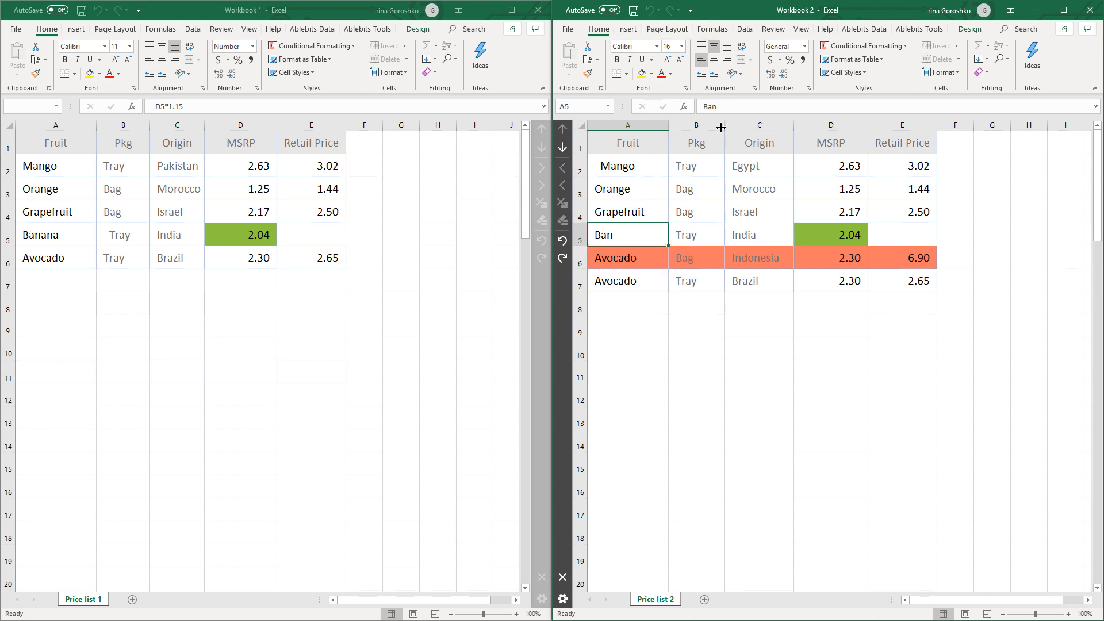
{"action": "left_click", "coordinate": [722, 111]}
{"action": "type", "text": "ana"}
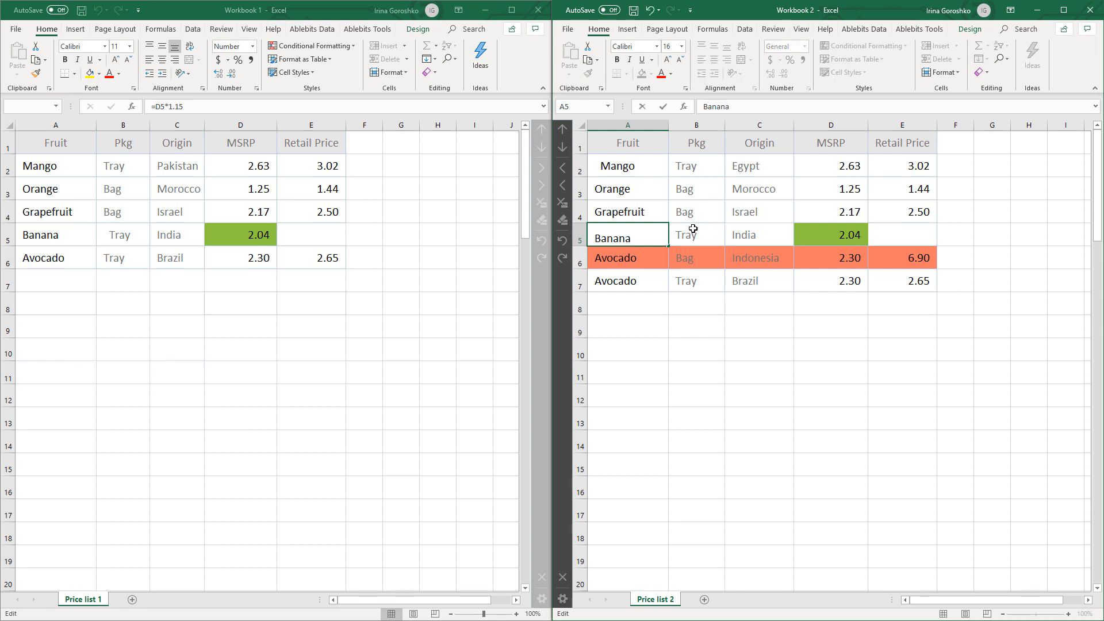
{"action": "left_click", "coordinate": [692, 229]}
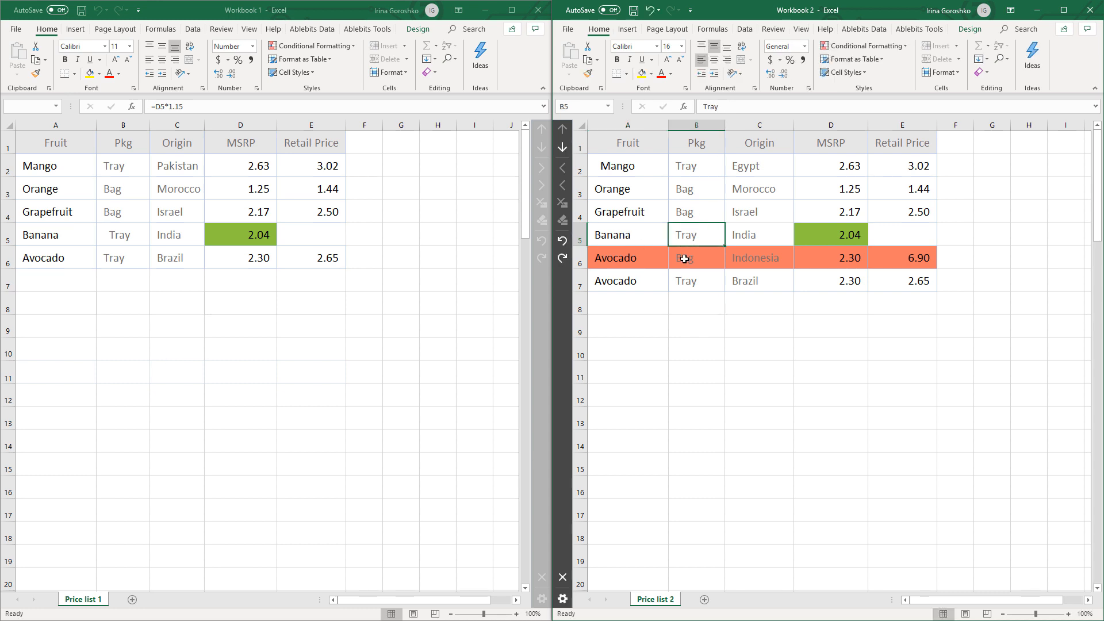
- Save both workbooks with the difference marks kept and check the marked MSRP cells of Banana and the Indonesia Avocado row
{"action": "left_click", "coordinate": [563, 576]}
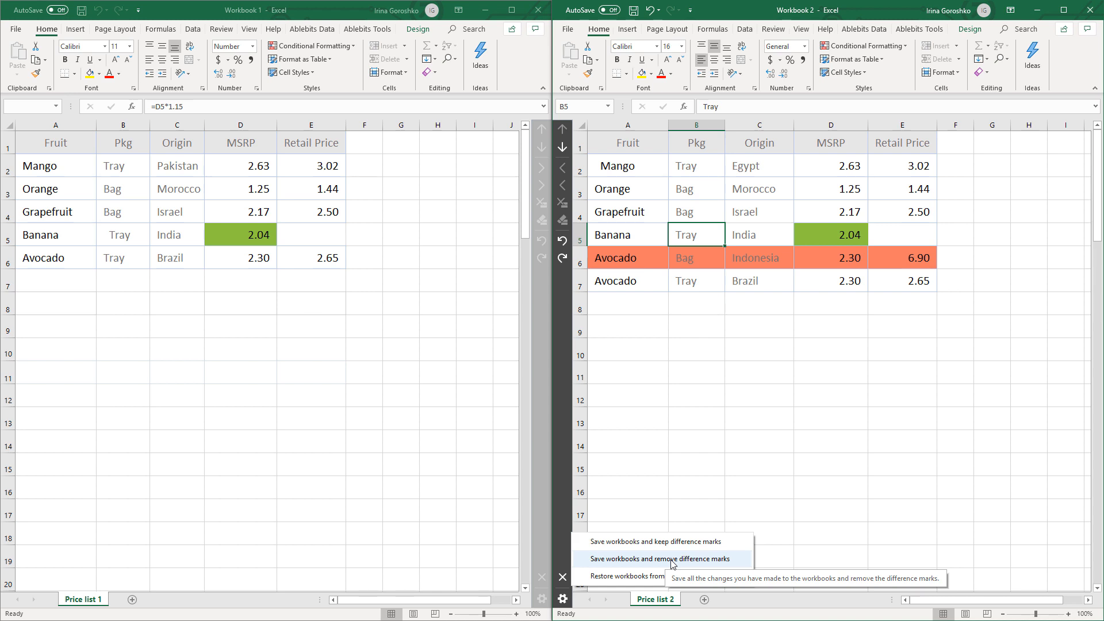
{"action": "left_click", "coordinate": [713, 542]}
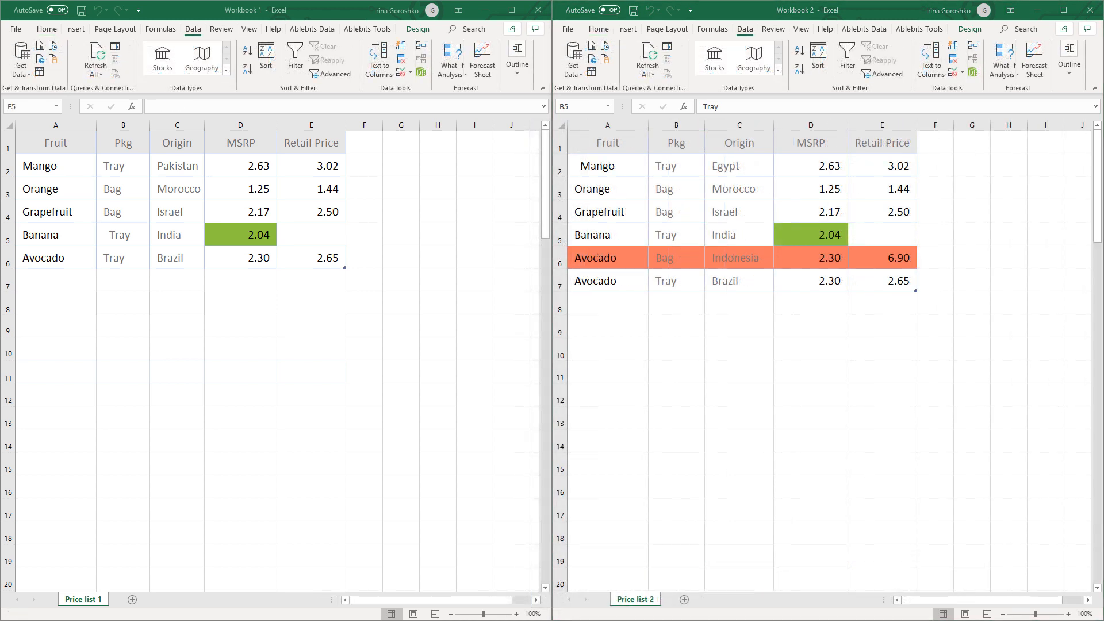
{"action": "left_click", "coordinate": [238, 236]}
{"action": "left_click", "coordinate": [823, 236]}
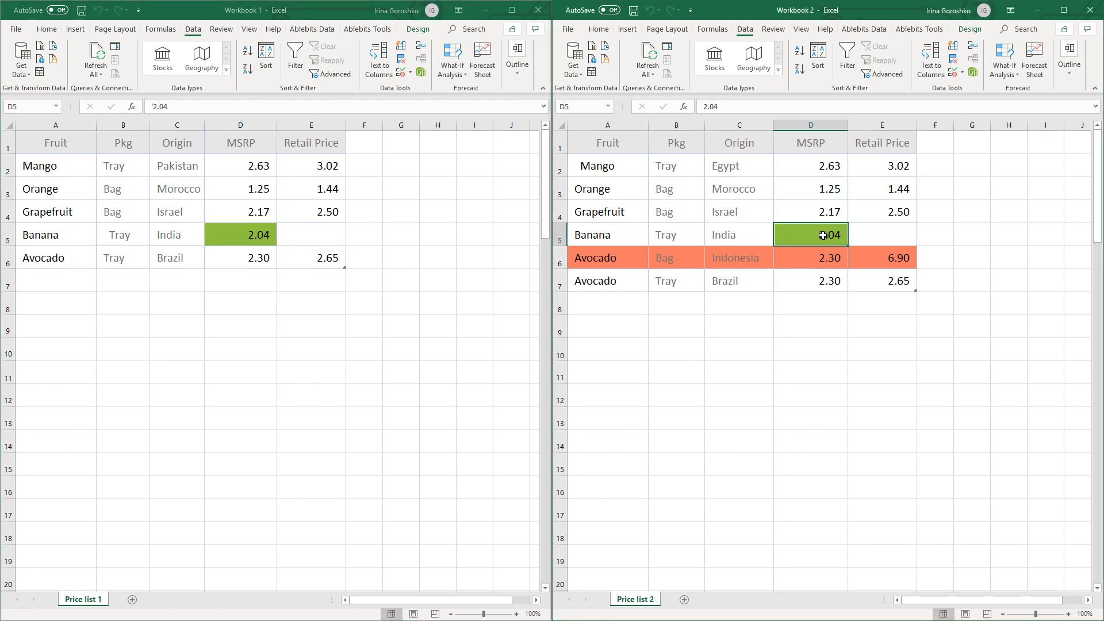
{"action": "left_click", "coordinate": [826, 259]}
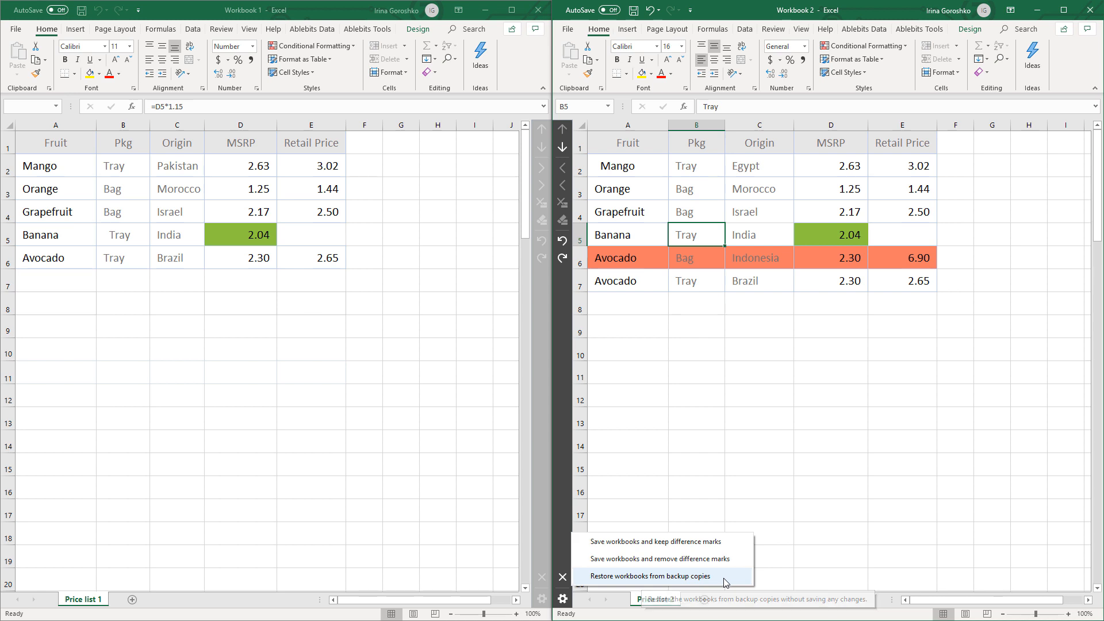
- Go to the unique Avocado row with origin Indonesia in Price list 2 and delete it
{"action": "left_click", "coordinate": [707, 344]}
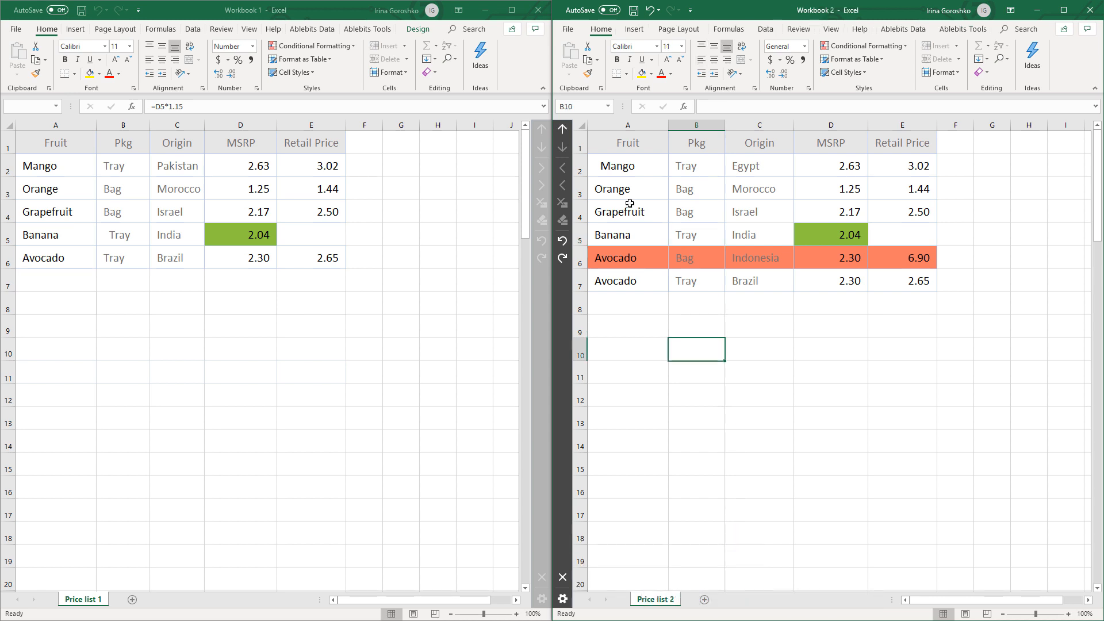
{"action": "left_click", "coordinate": [563, 131]}
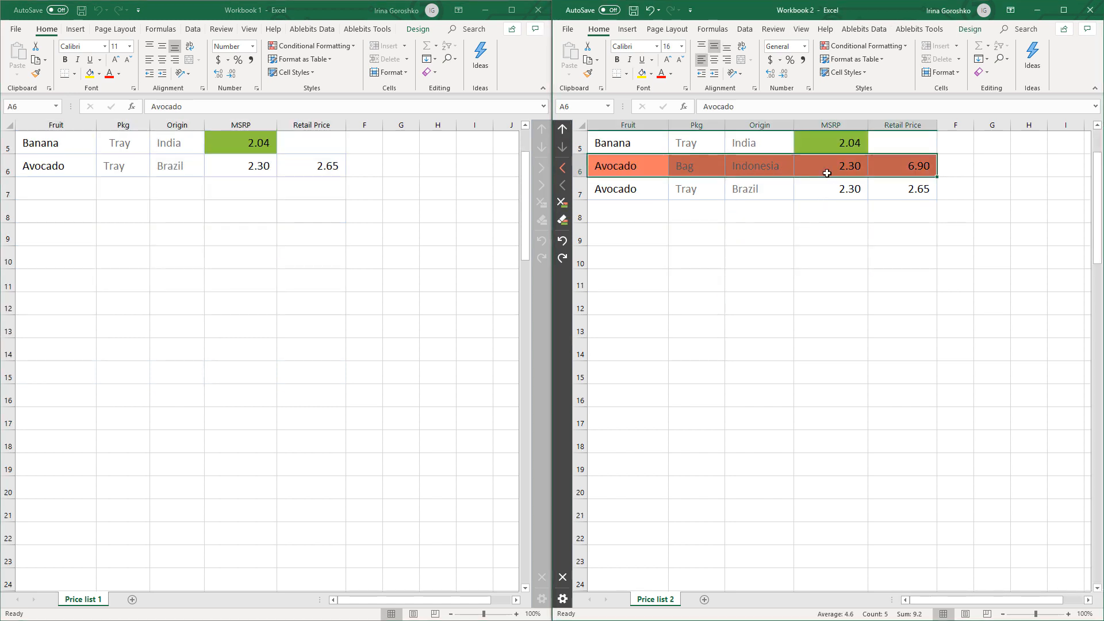
{"action": "left_click", "coordinate": [567, 208]}
- Ignore the remaining difference in Banana's MSRP cell and choose to stay in the Review Differences mode
{"action": "left_click", "coordinate": [828, 146]}
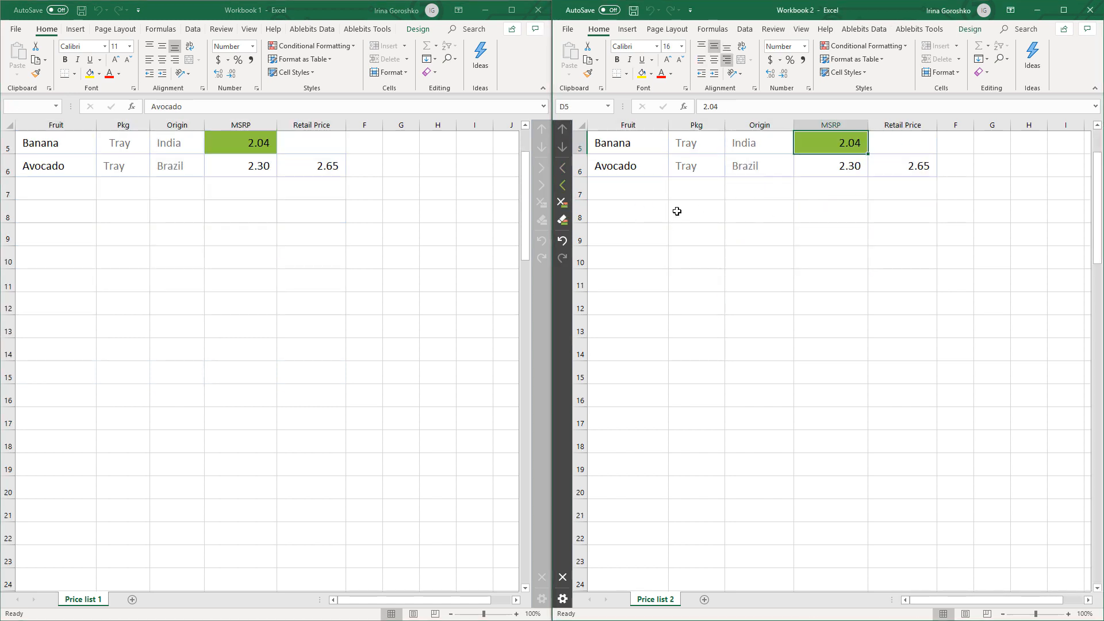
{"action": "left_click", "coordinate": [563, 220]}
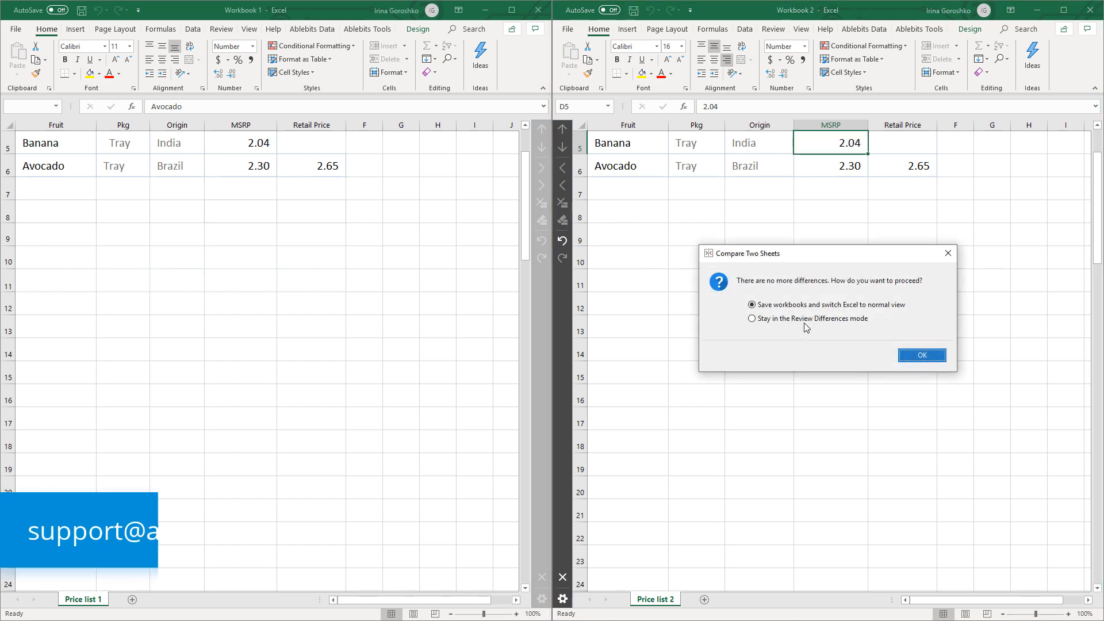
{"action": "left_click", "coordinate": [753, 319]}
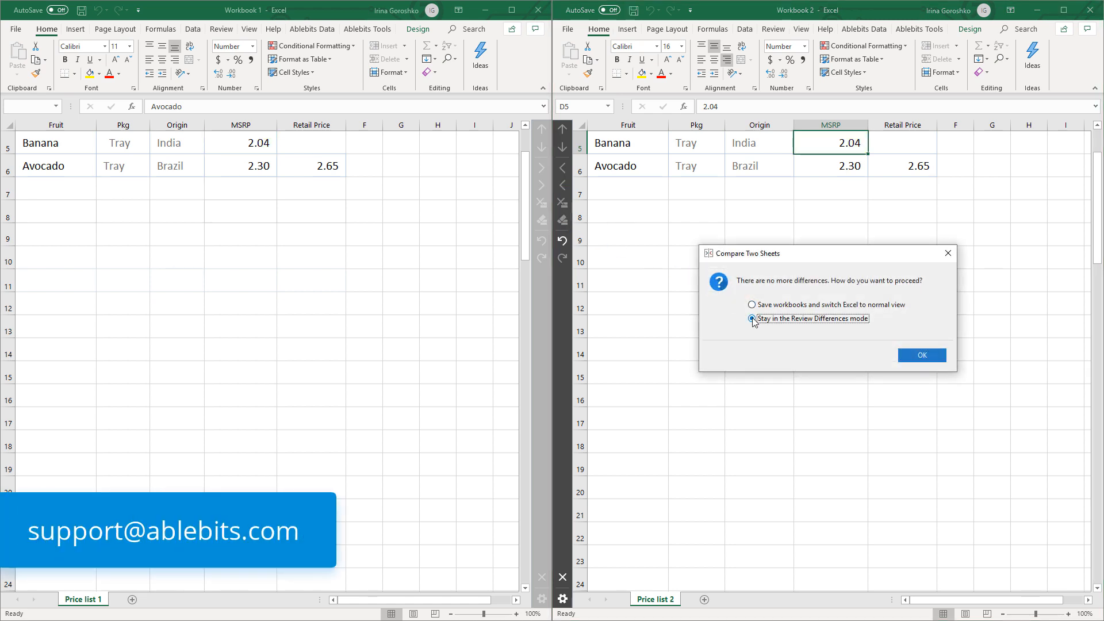
{"action": "left_click", "coordinate": [914, 356]}
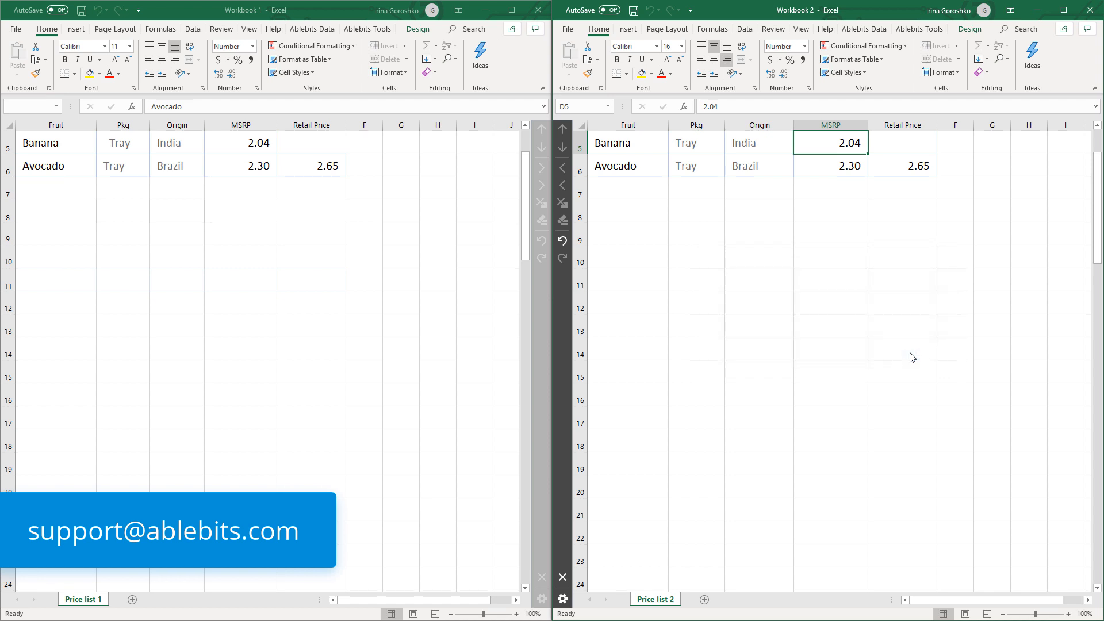